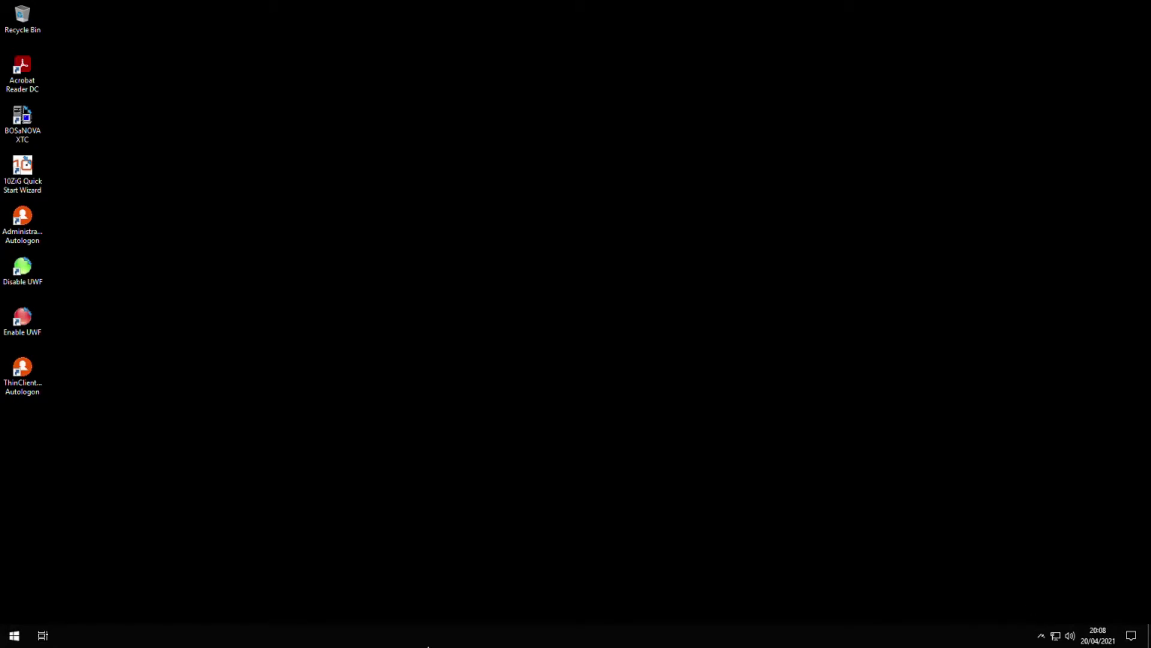
Reveal the hidden system tray icons, including the green UWF status icon.
{"action": "left_click", "coordinate": [1041, 636]}
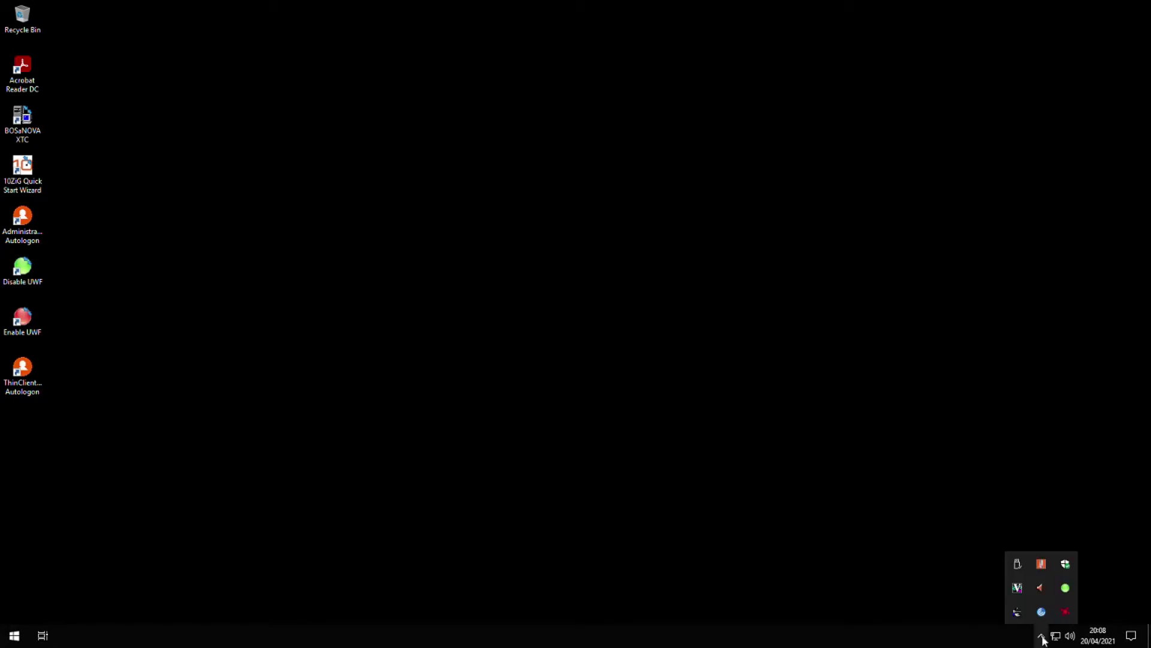
Open the 10ZiG UWF Wizard through the UWF tray icon's Configuration option.
{"action": "right_click", "coordinate": [1067, 589]}
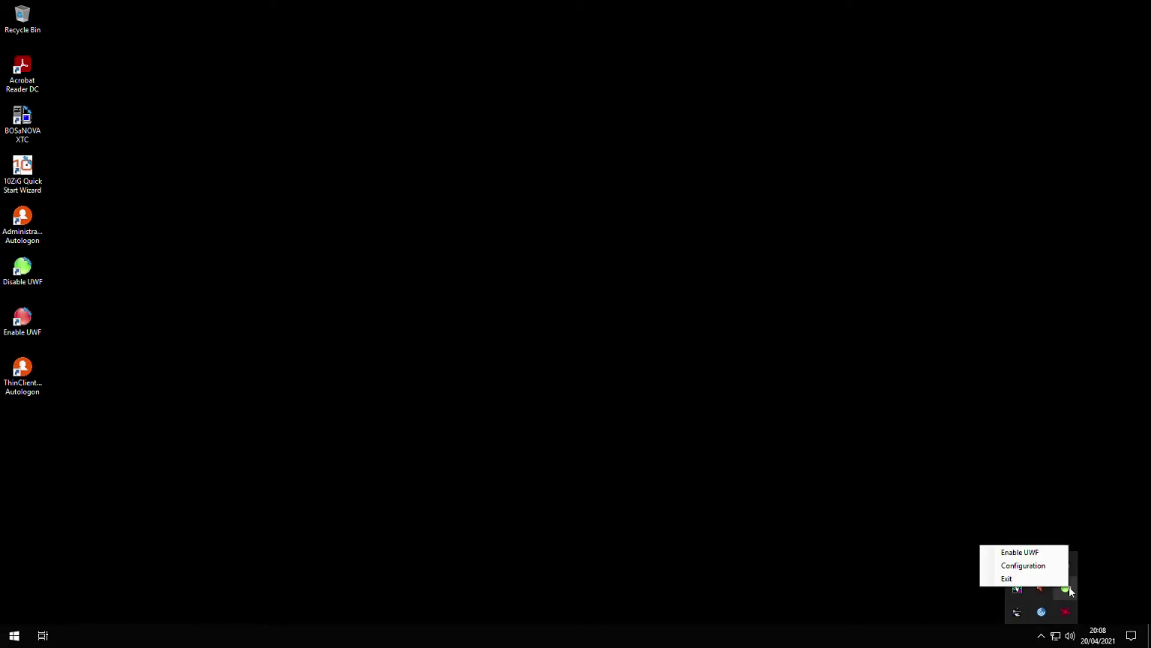
{"action": "left_click", "coordinate": [1005, 566]}
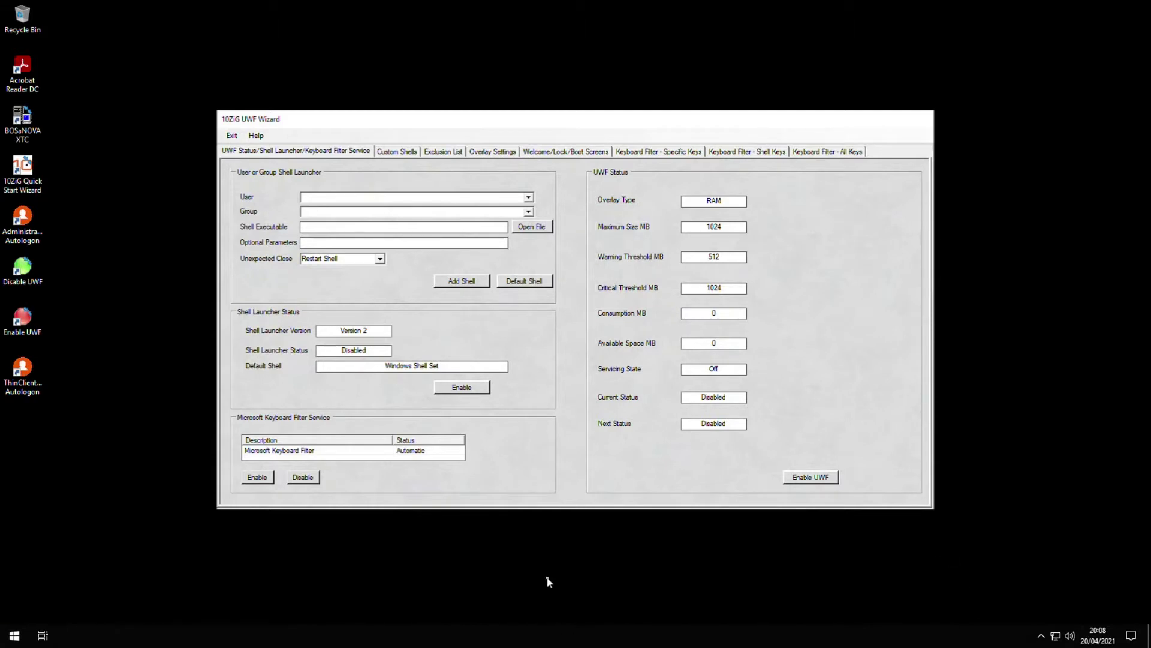
{"action": "mouse_move", "coordinate": [566, 429]}
Browse the Custom Shells, UWF Status and Exclusion List pages, ending on Overlay Settings.
{"action": "left_click", "coordinate": [399, 153]}
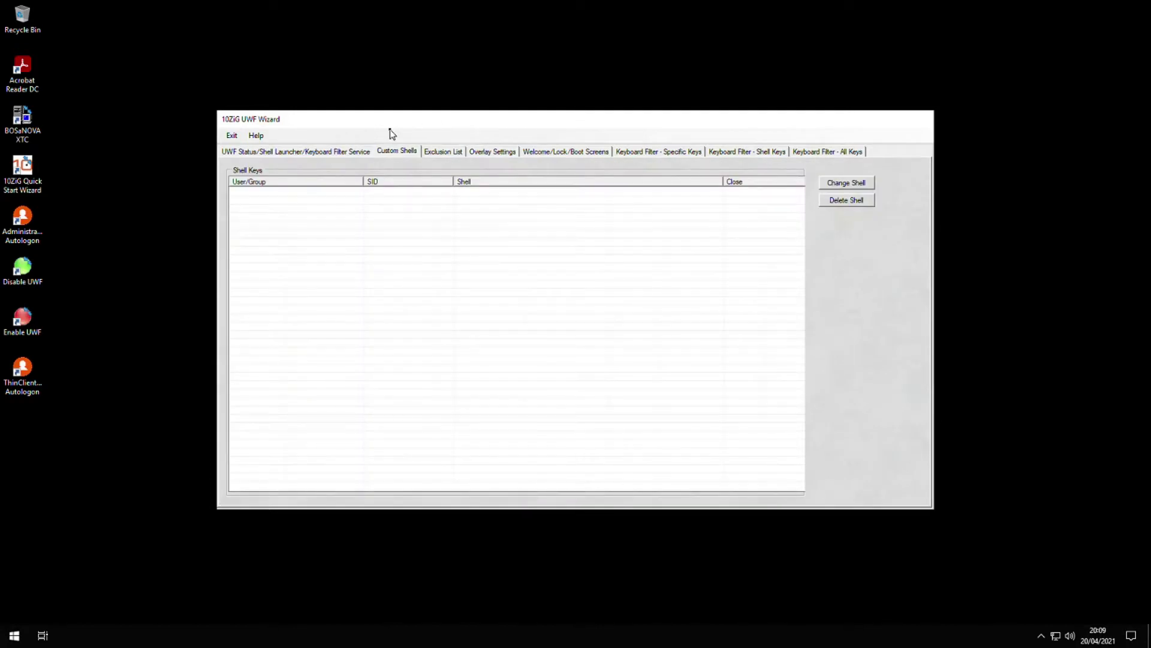
{"action": "left_click", "coordinate": [327, 151]}
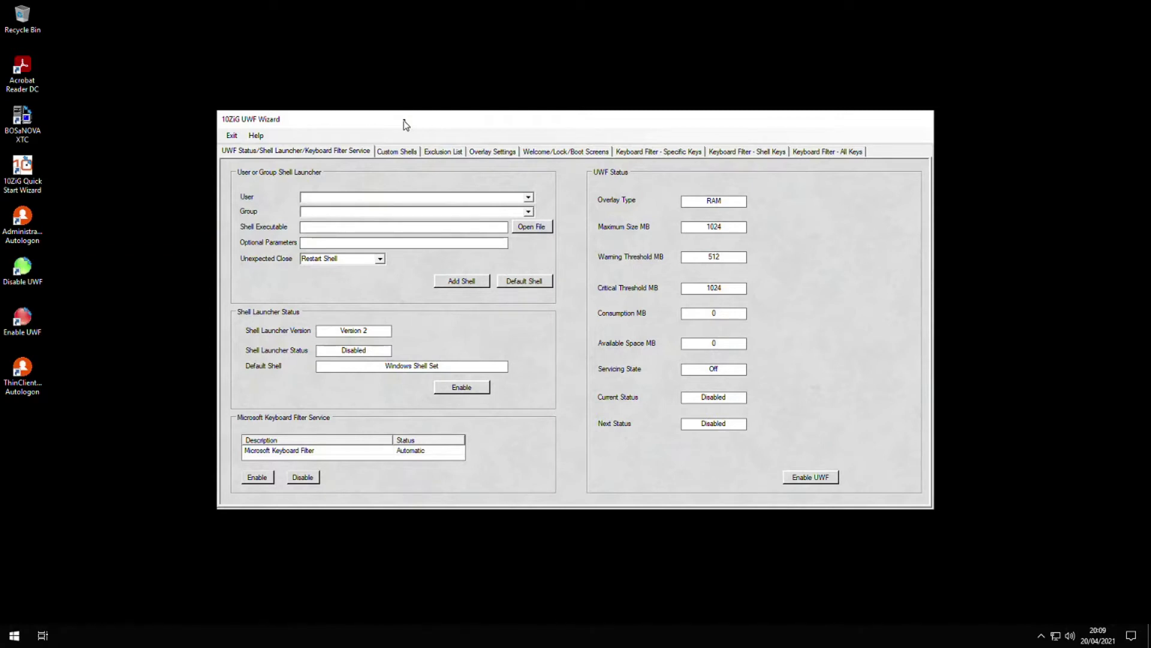
{"action": "left_click", "coordinate": [453, 154]}
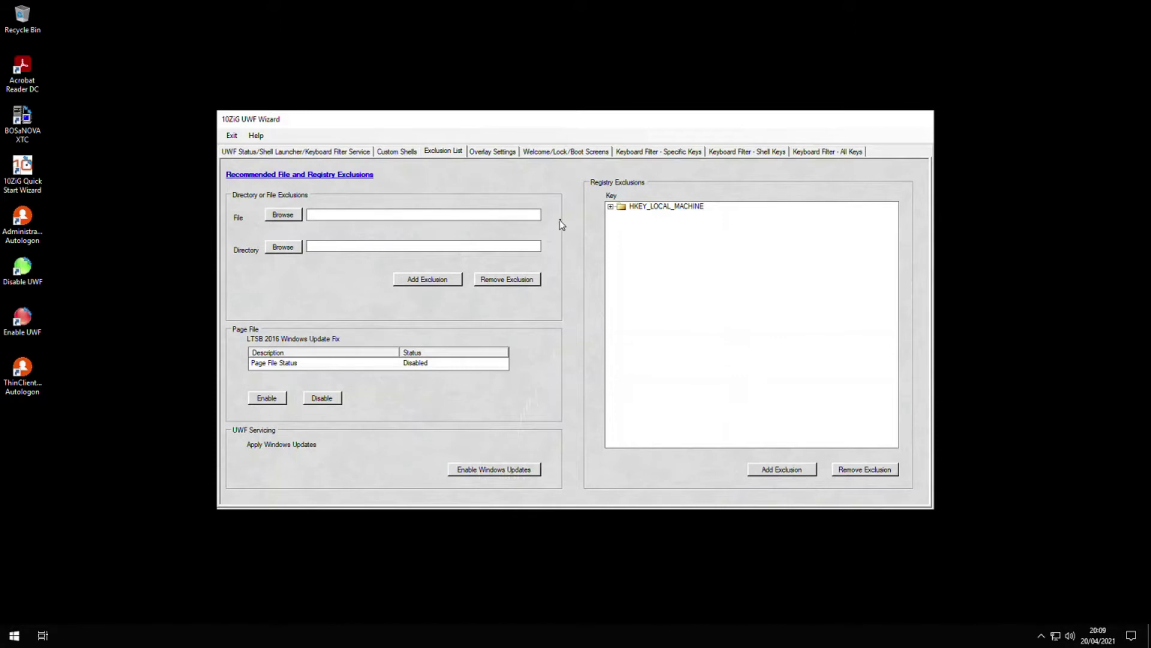
{"action": "left_click", "coordinate": [493, 153]}
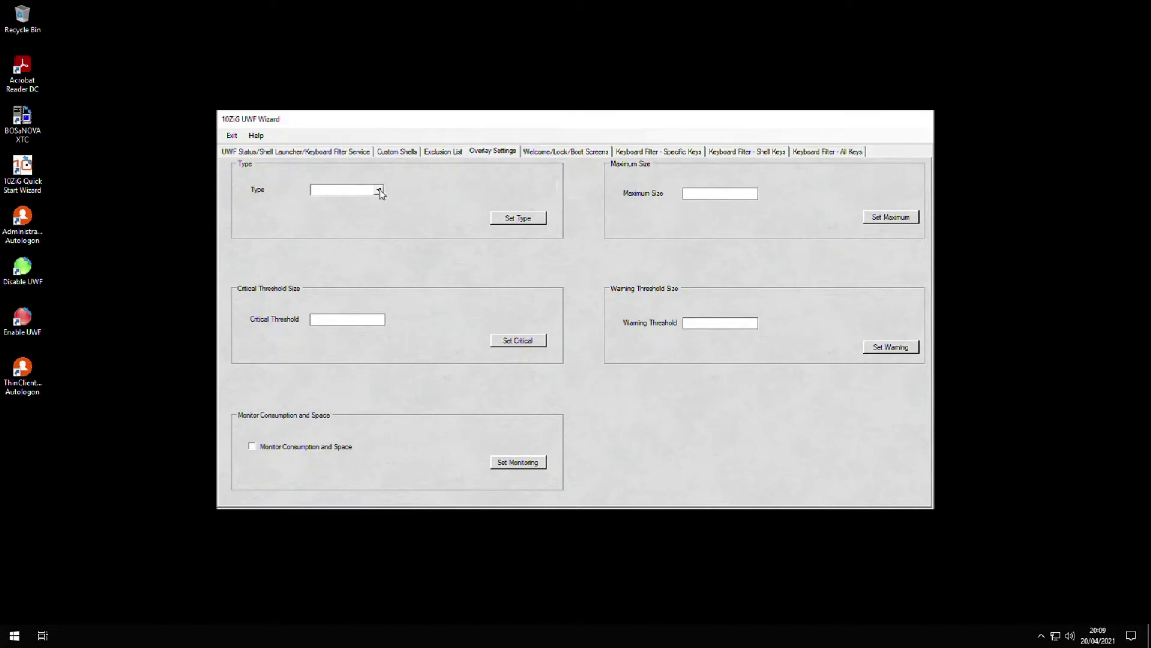
Check the overlay Type choices, then inspect the Welcome/Lock/Boot Screens options, all Disabled.
{"action": "left_click", "coordinate": [380, 191]}
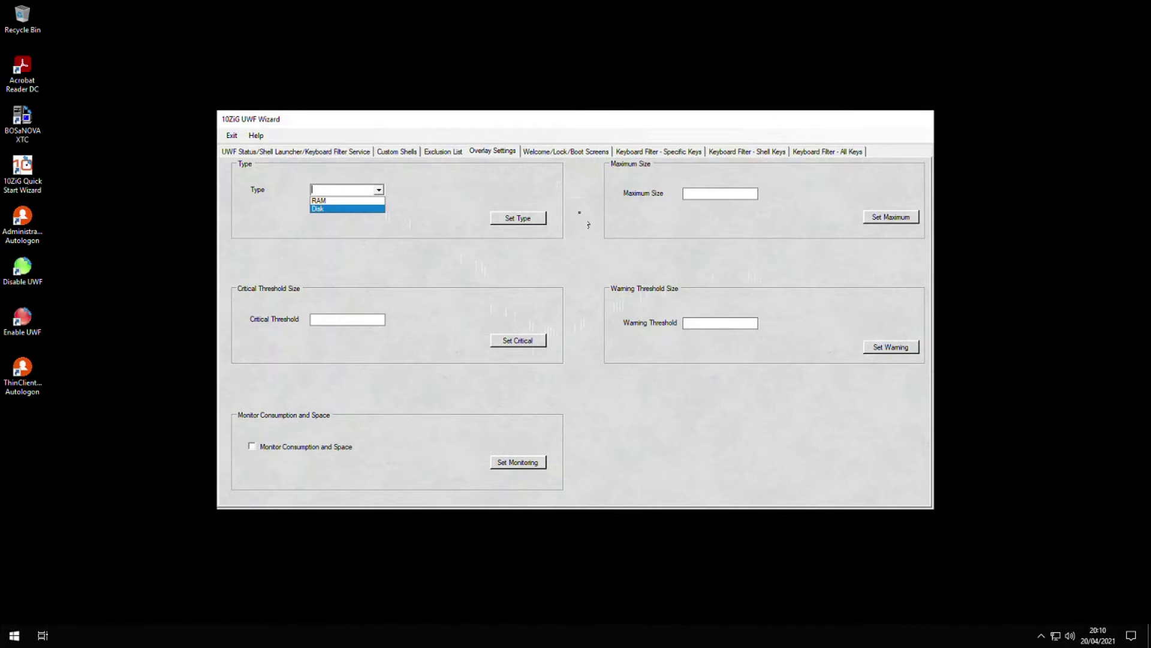
{"action": "left_click", "coordinate": [558, 157]}
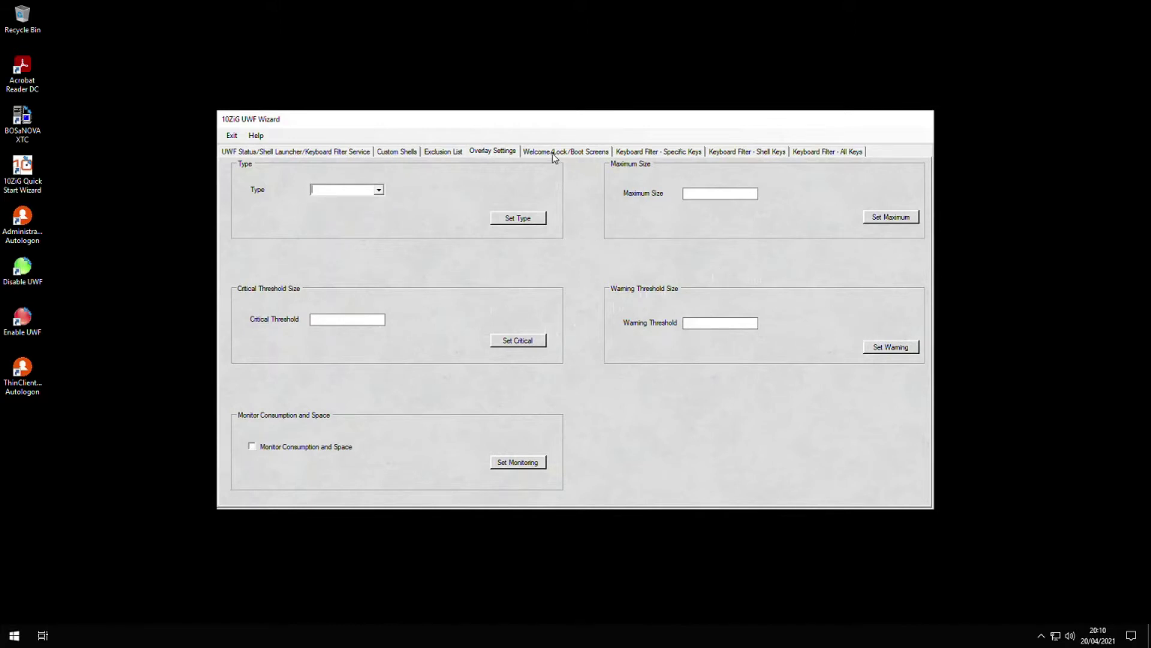
{"action": "left_click", "coordinate": [556, 153]}
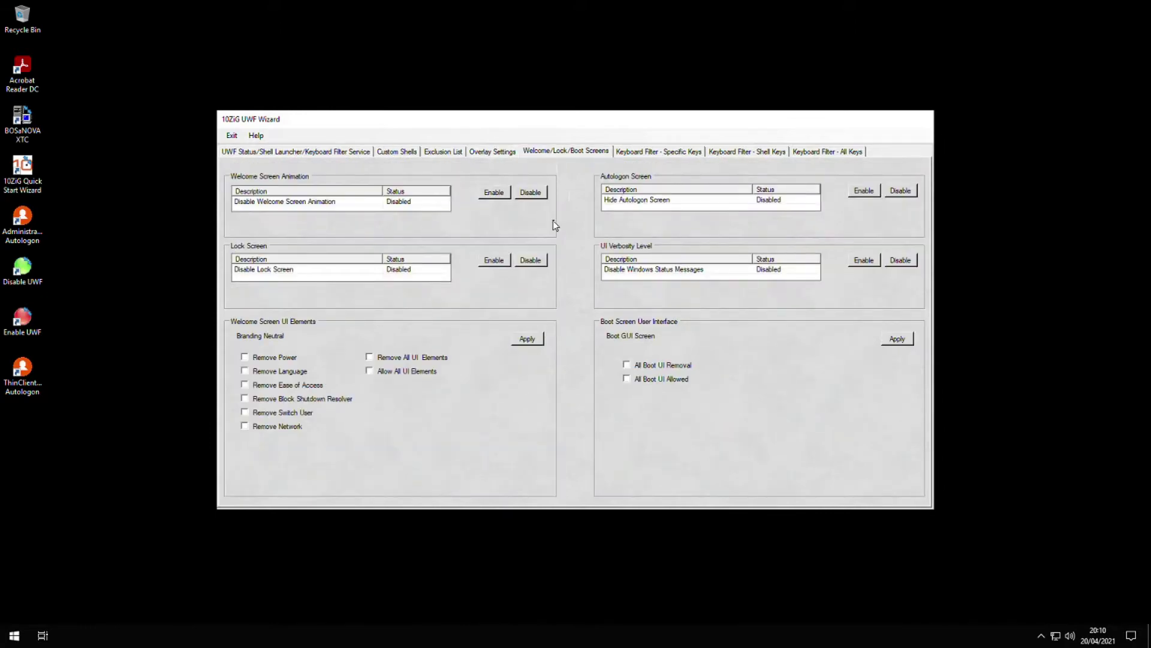
{"action": "left_click", "coordinate": [346, 204]}
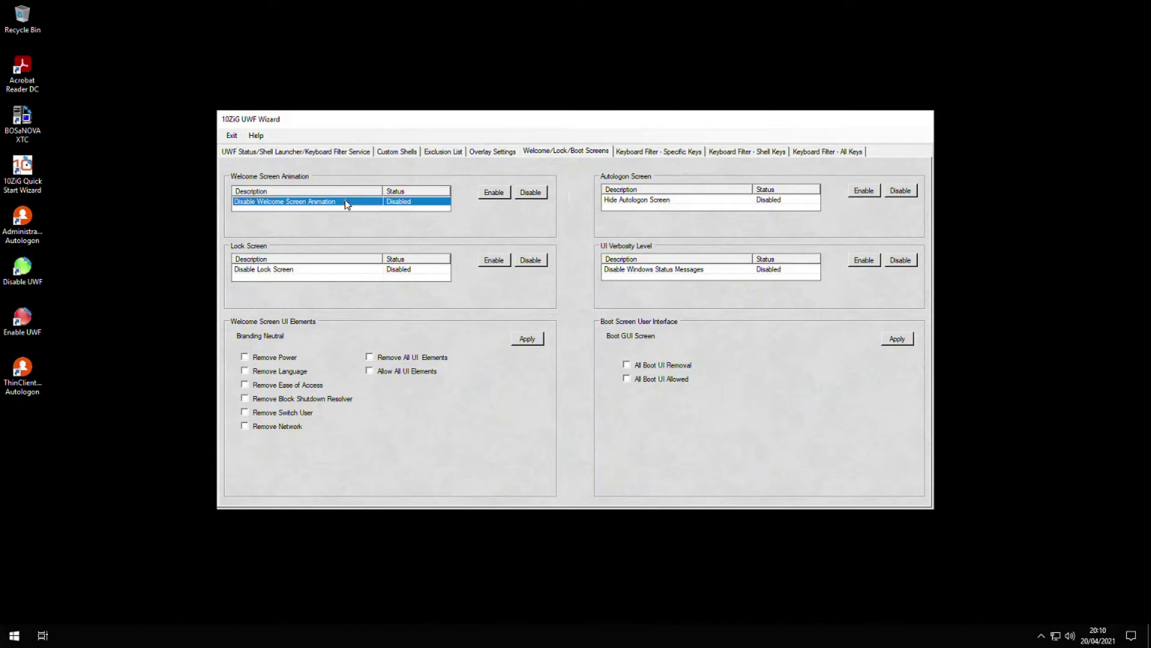
{"action": "left_click", "coordinate": [372, 273]}
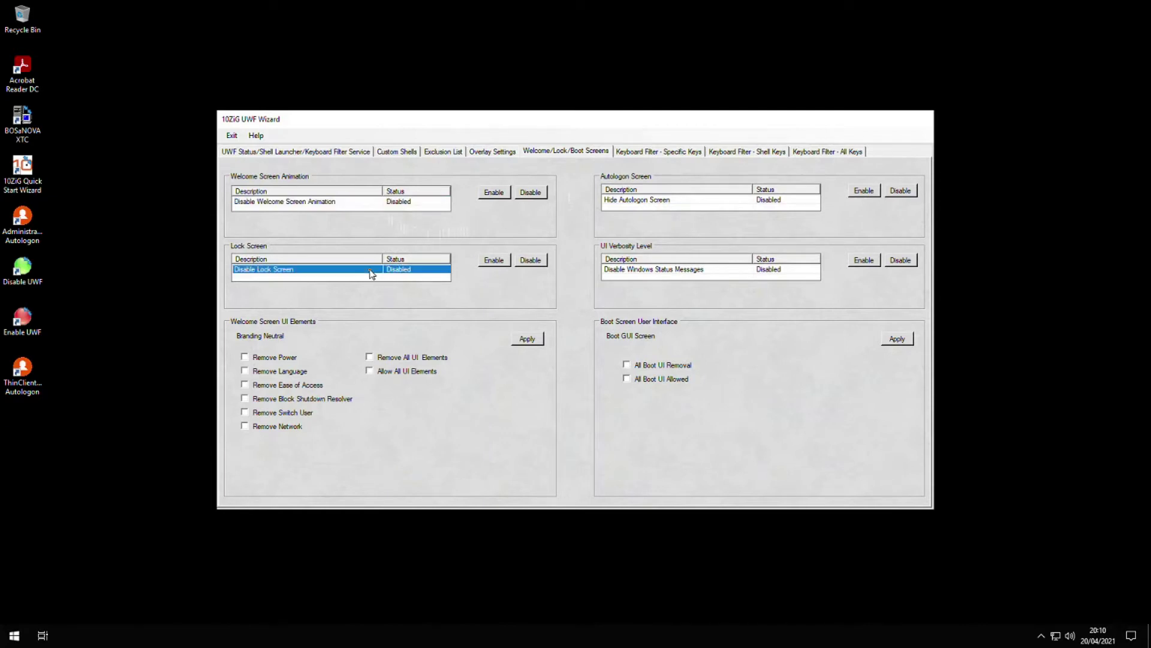
{"action": "left_click", "coordinate": [656, 275]}
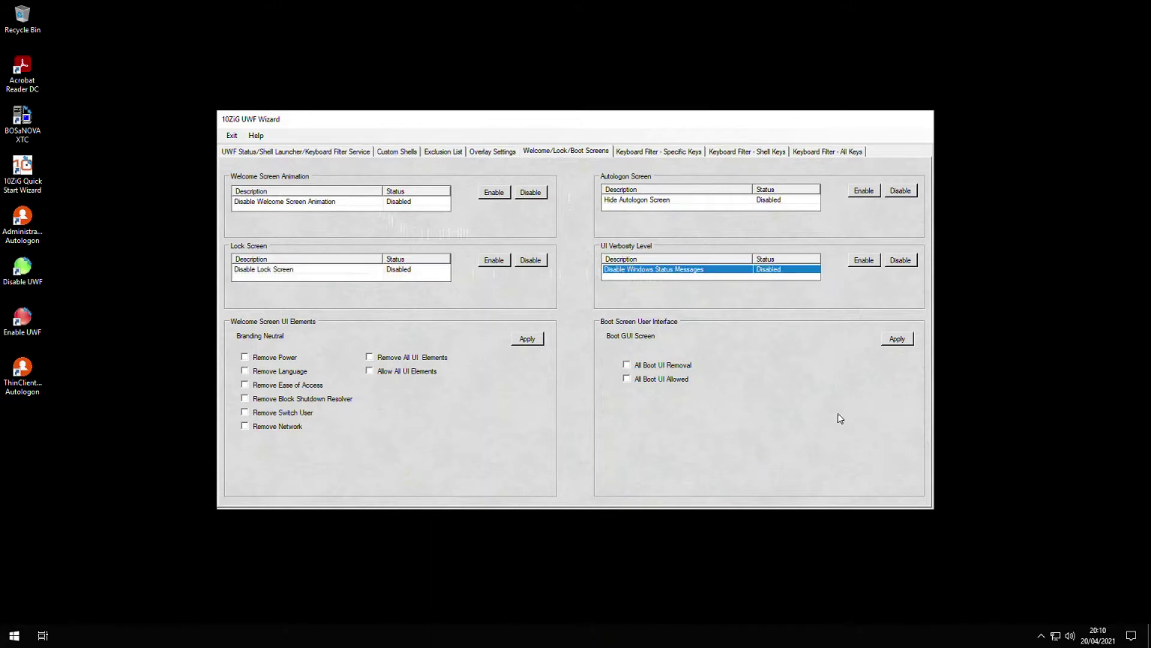
Review the keyboard filter Specific Keys, Shell Keys and All Keys pages, including Ctrl+Alt+Del and administrator filtering.
{"action": "left_click", "coordinate": [658, 152]}
{"action": "left_click", "coordinate": [728, 152]}
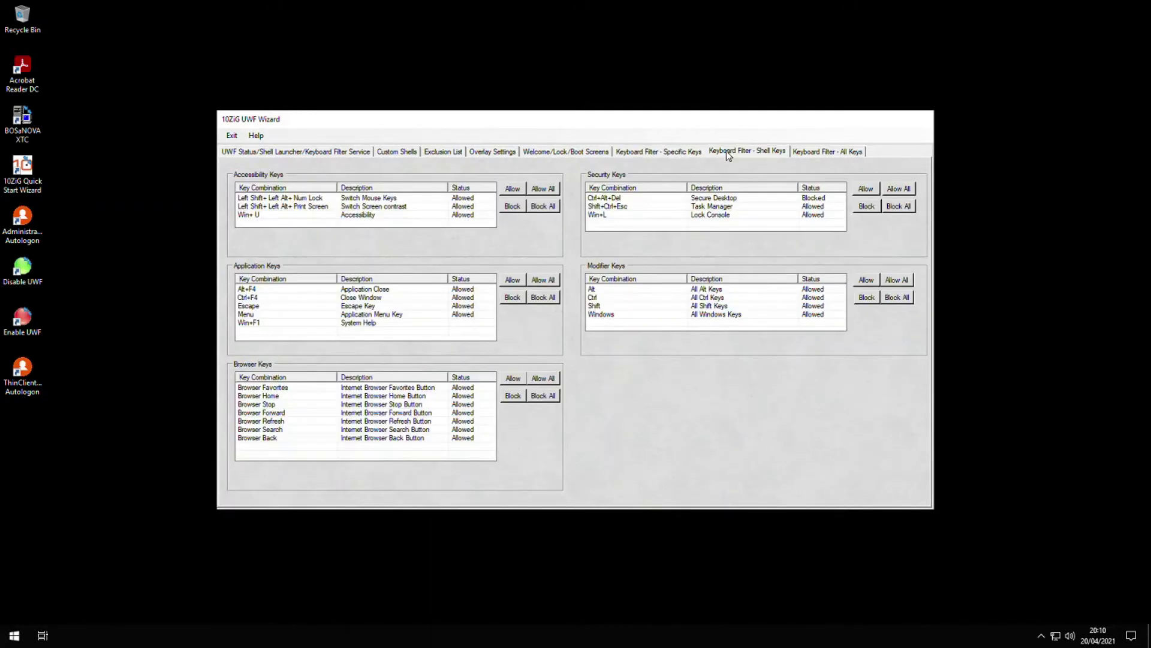
{"action": "left_click", "coordinate": [807, 154]}
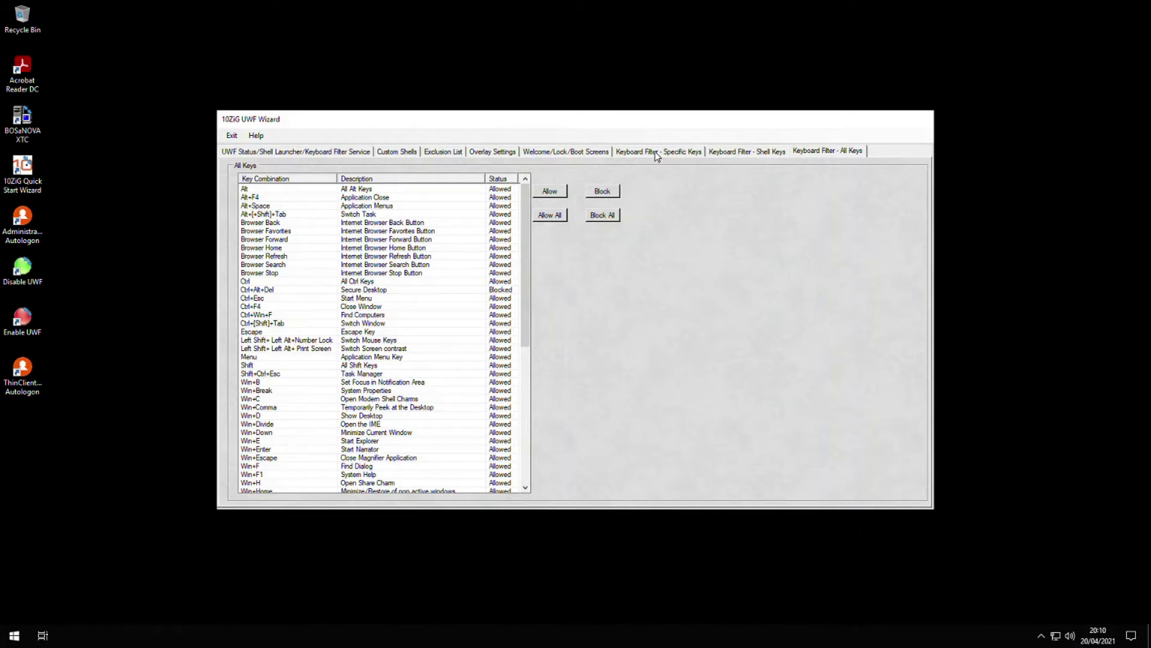
{"action": "left_click", "coordinate": [657, 155]}
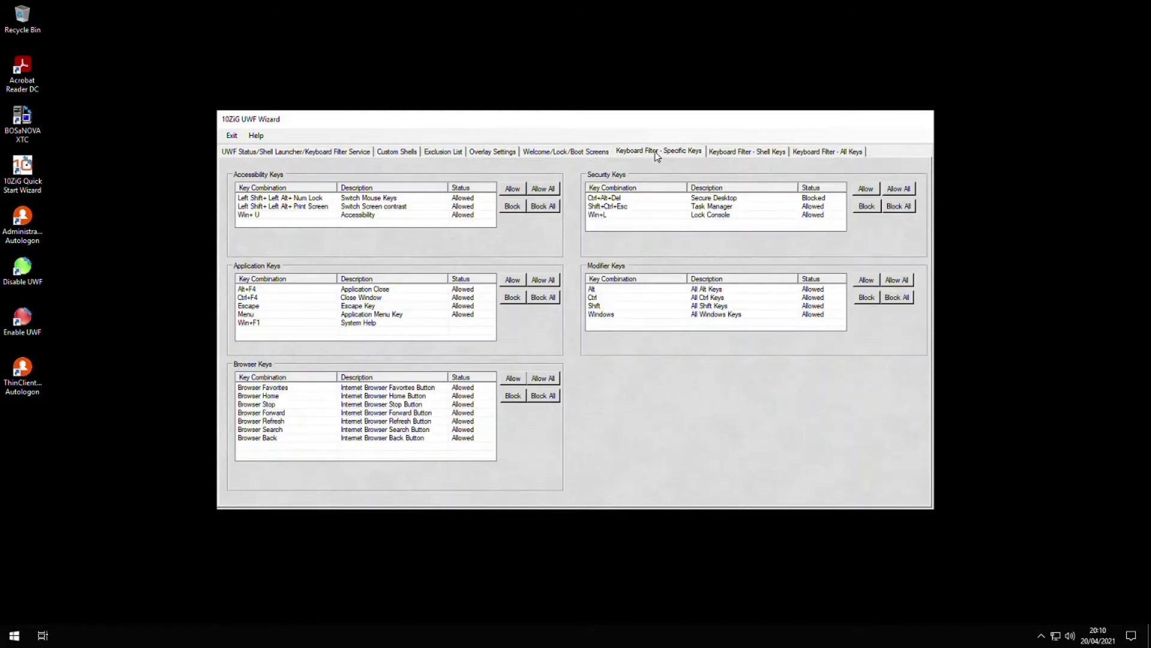
{"action": "left_click", "coordinate": [713, 200]}
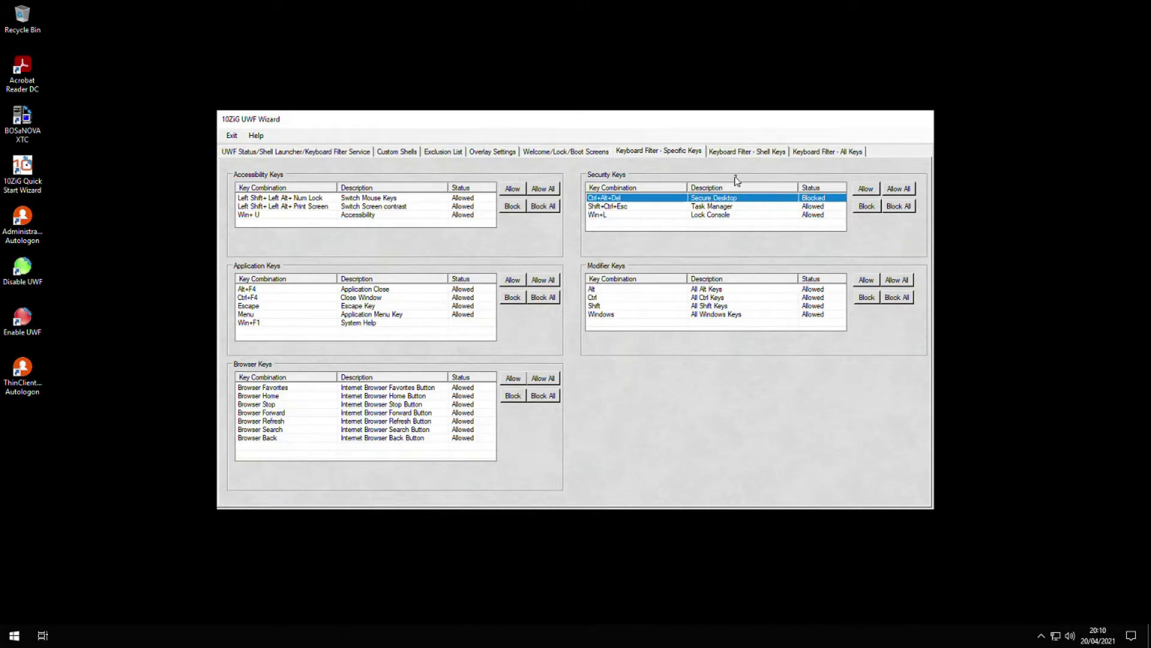
{"action": "left_click", "coordinate": [785, 154]}
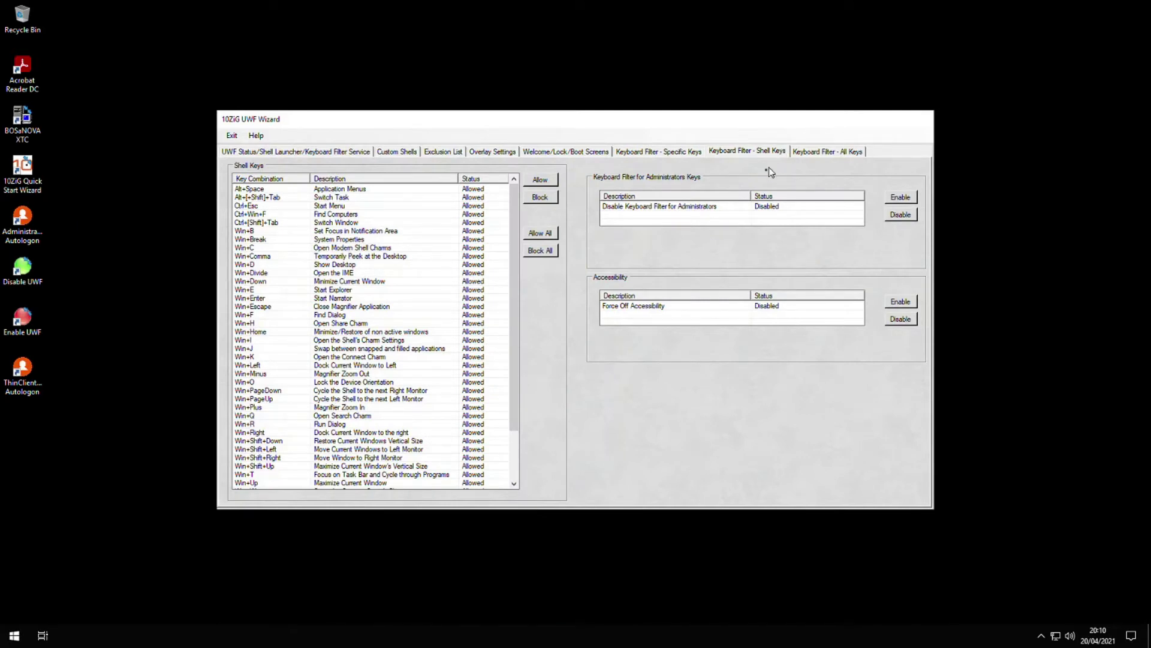
{"action": "left_click", "coordinate": [720, 209]}
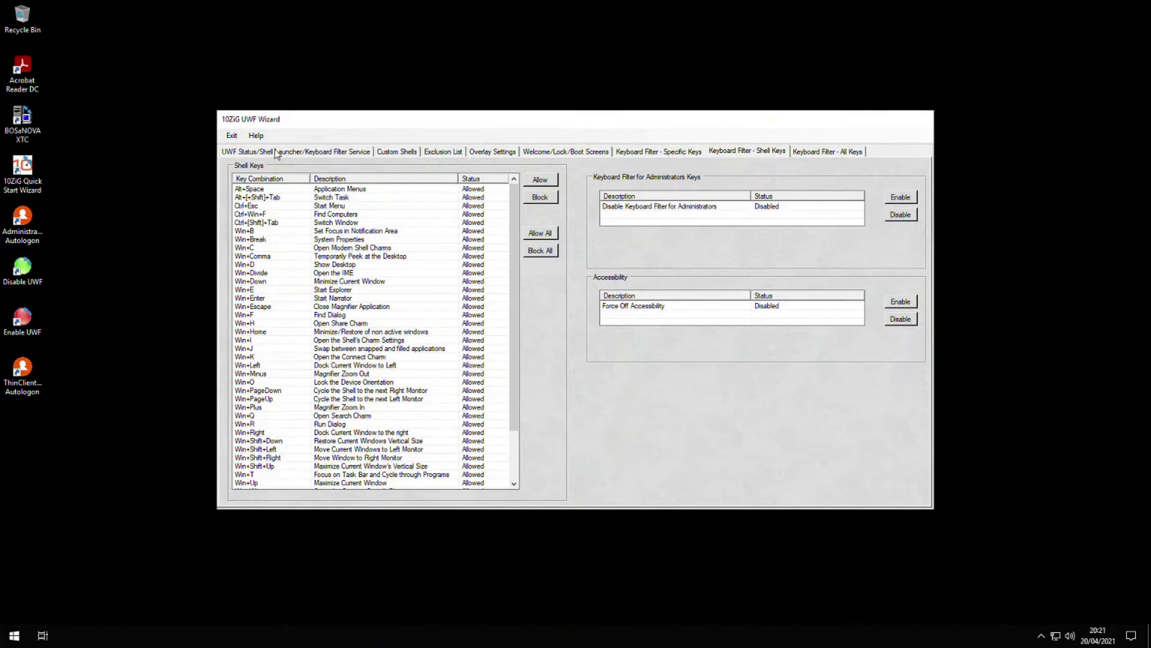
{"action": "left_click", "coordinate": [277, 151]}
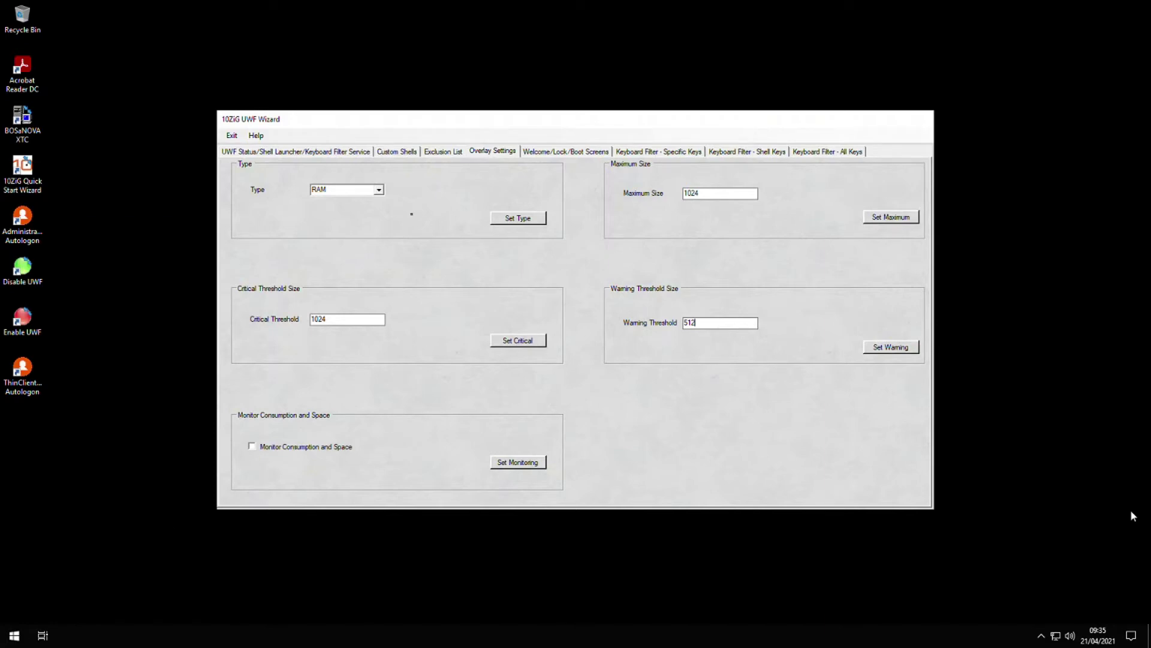
{"action": "left_click", "coordinate": [379, 191]}
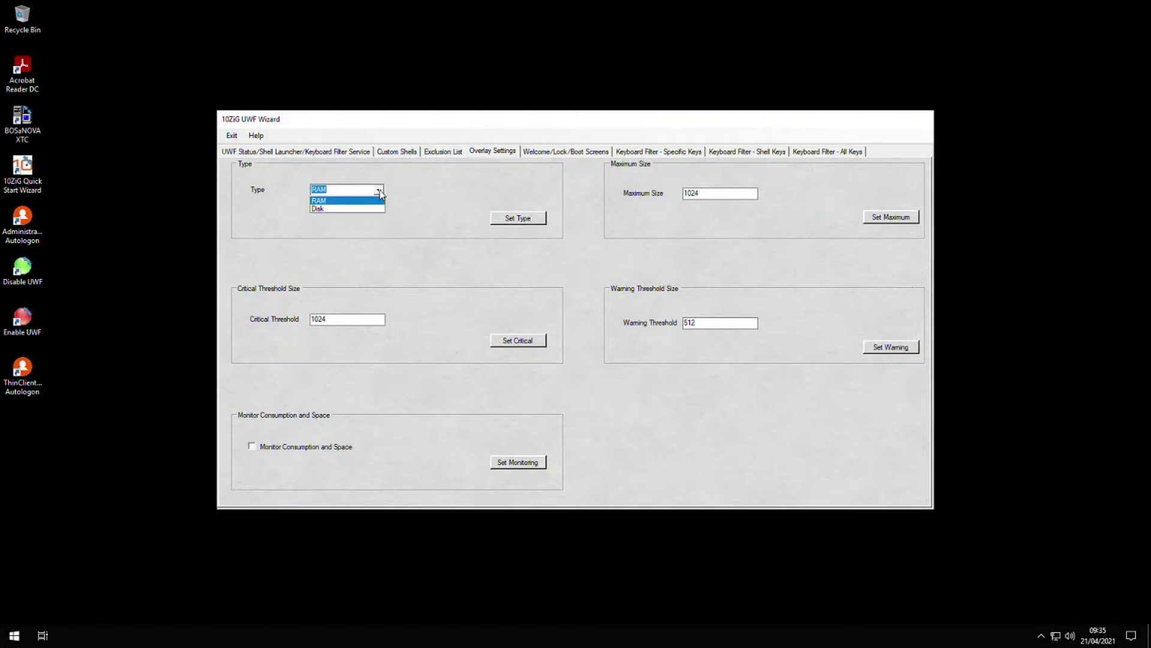
{"action": "left_click", "coordinate": [379, 190]}
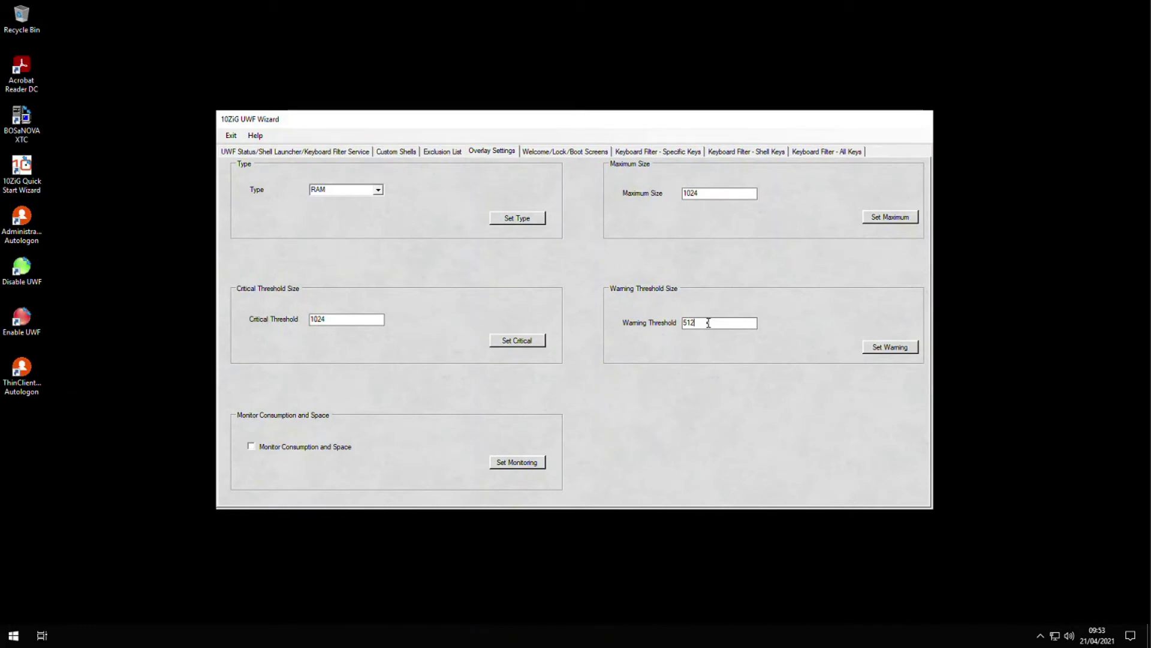
Enable the Unified Write Filter from UWF Status, confirm with Yes and acknowledge the success message.
{"action": "left_click", "coordinate": [331, 156]}
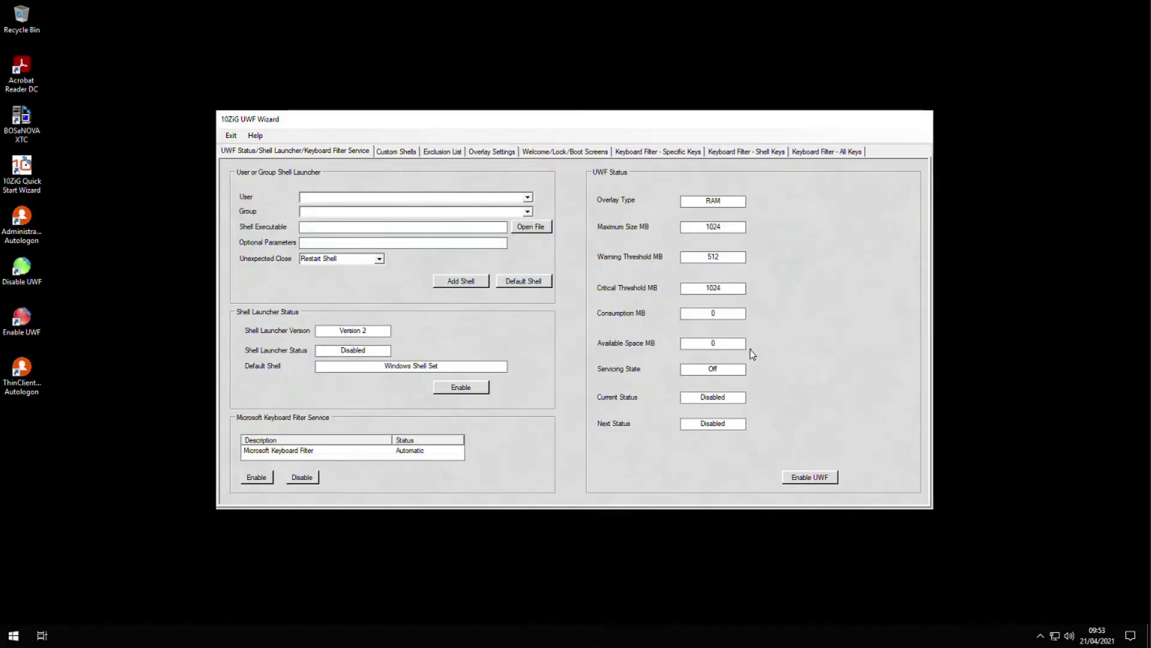
{"action": "left_click", "coordinate": [830, 477]}
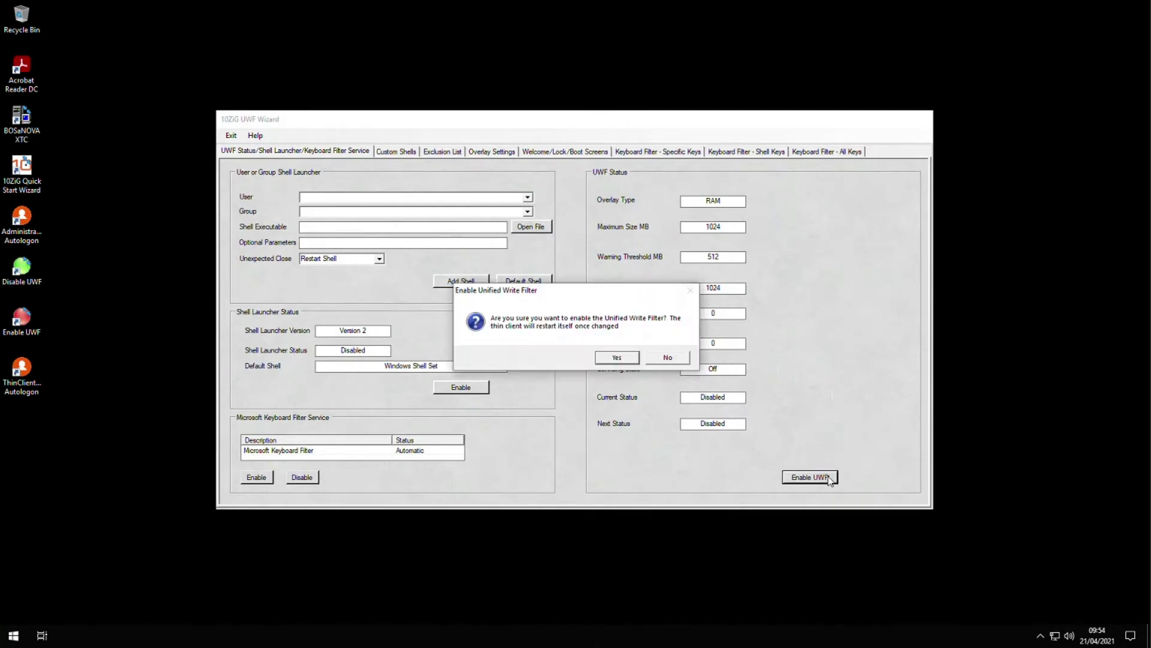
{"action": "left_click", "coordinate": [618, 358]}
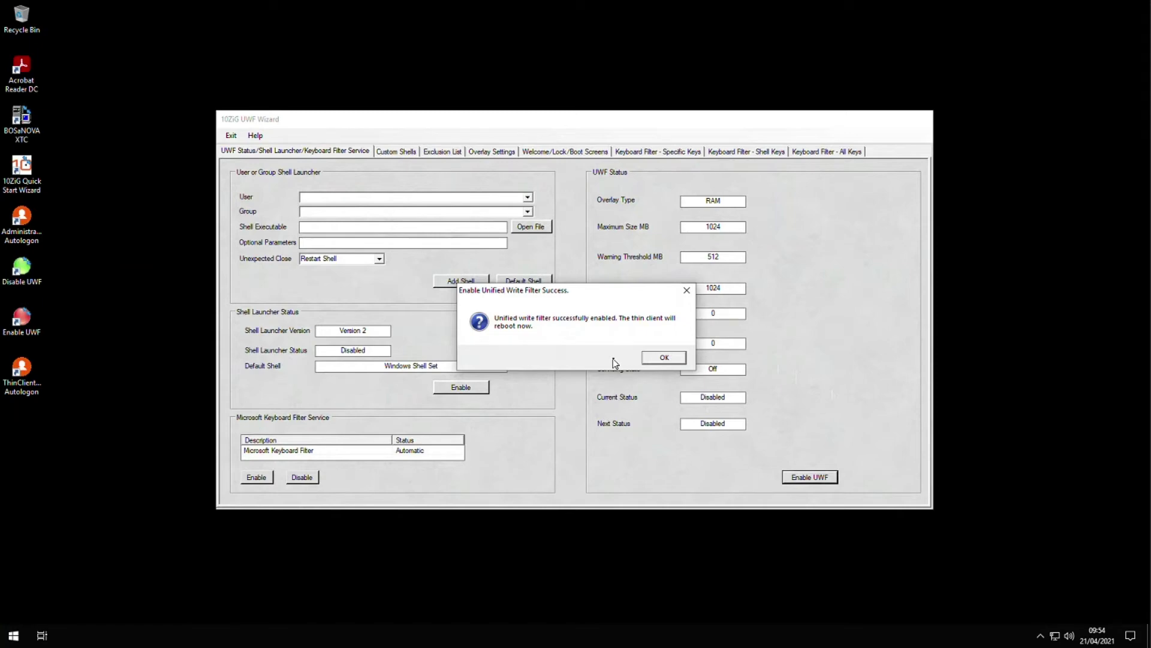
{"action": "left_click", "coordinate": [665, 360]}
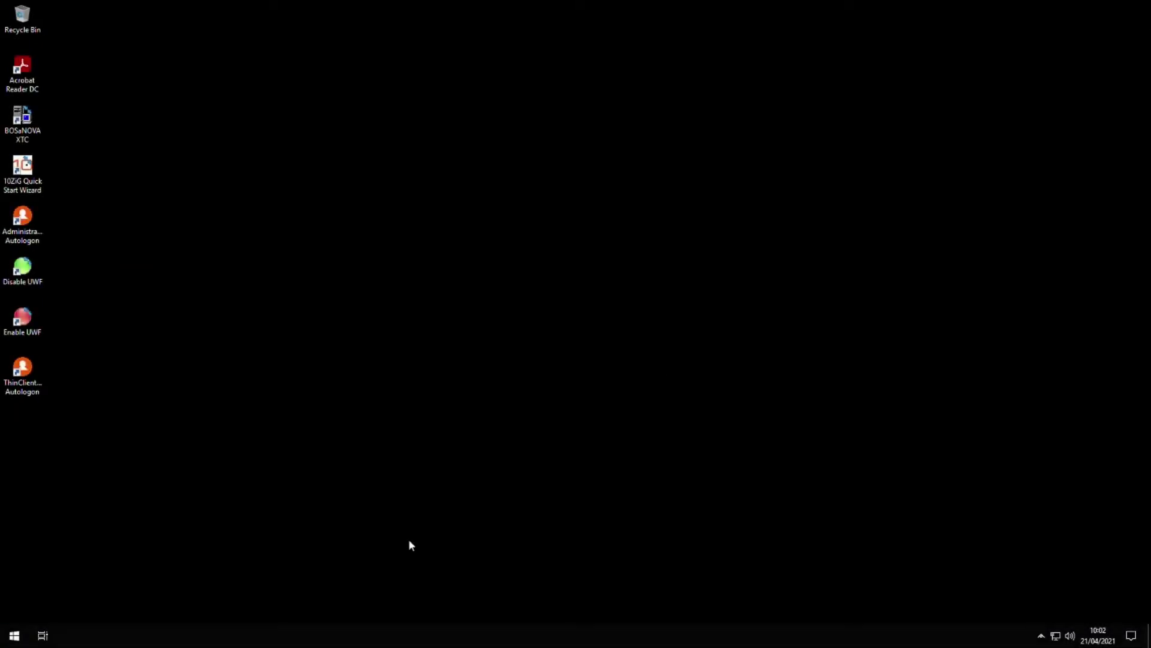
Reopen the UWF Wizard from its tray icon and go to the Exclusion List page.
{"action": "left_click", "coordinate": [1041, 636]}
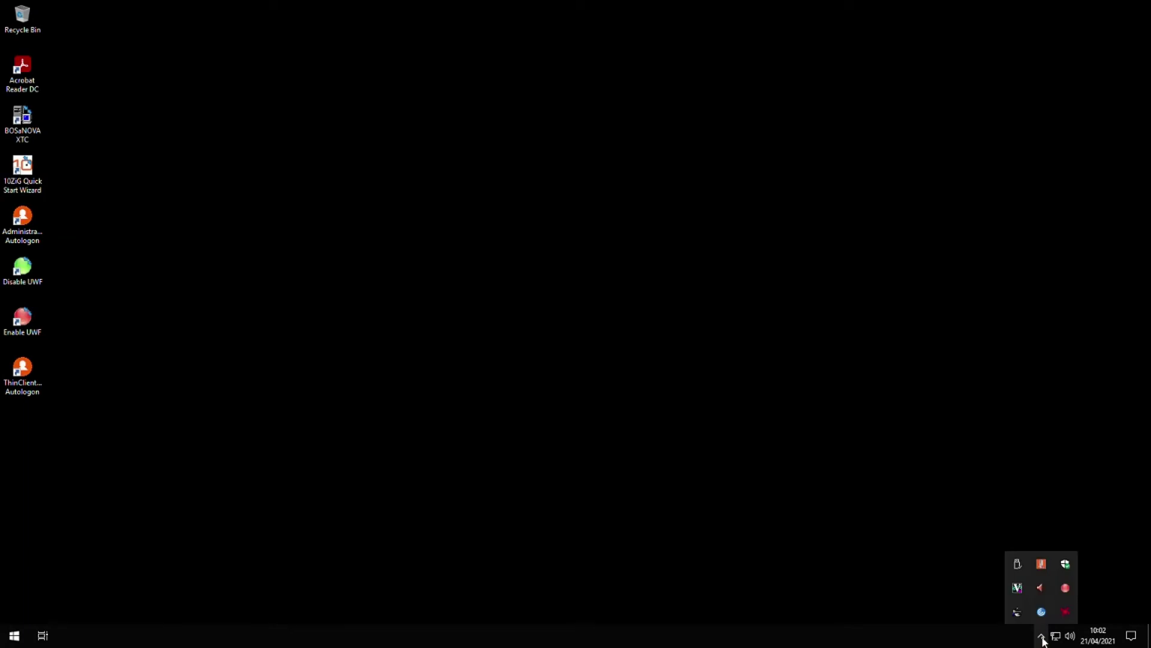
{"action": "double_click", "coordinate": [1067, 589]}
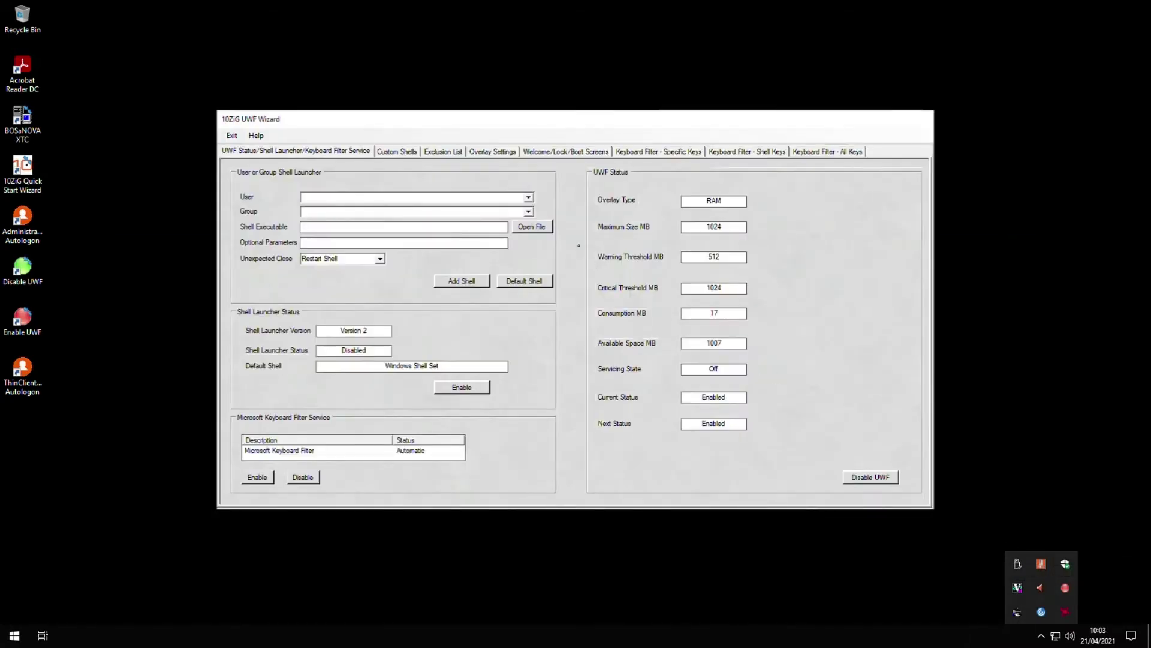
{"action": "left_click", "coordinate": [813, 203]}
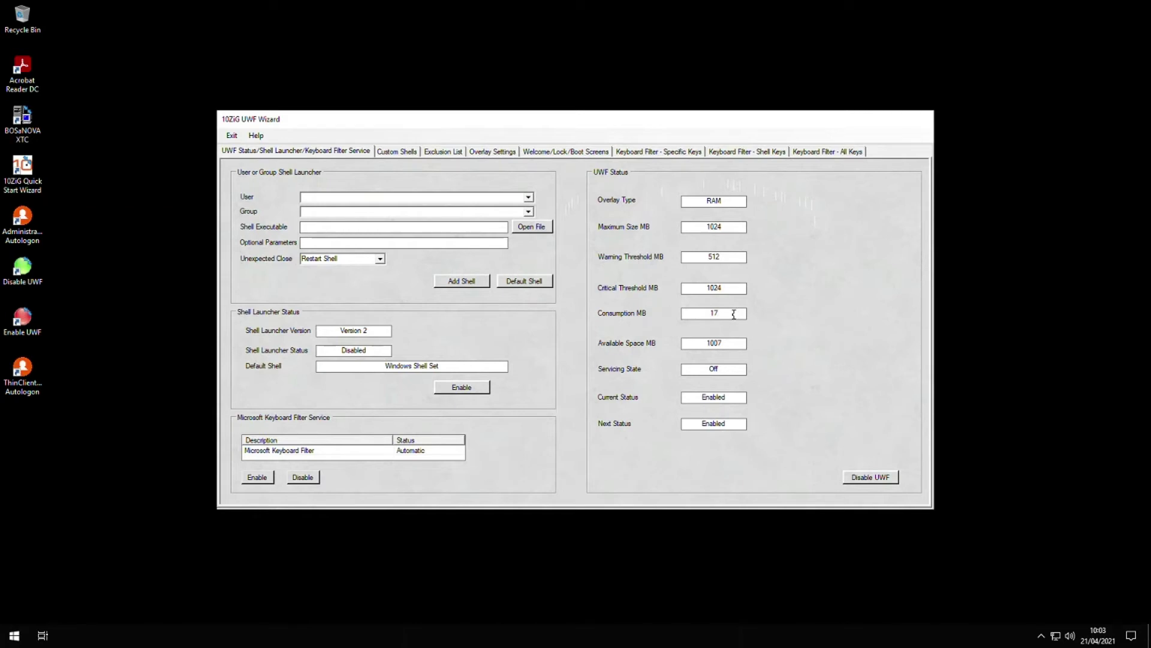
{"action": "double_click", "coordinate": [733, 314]}
{"action": "left_click", "coordinate": [450, 153]}
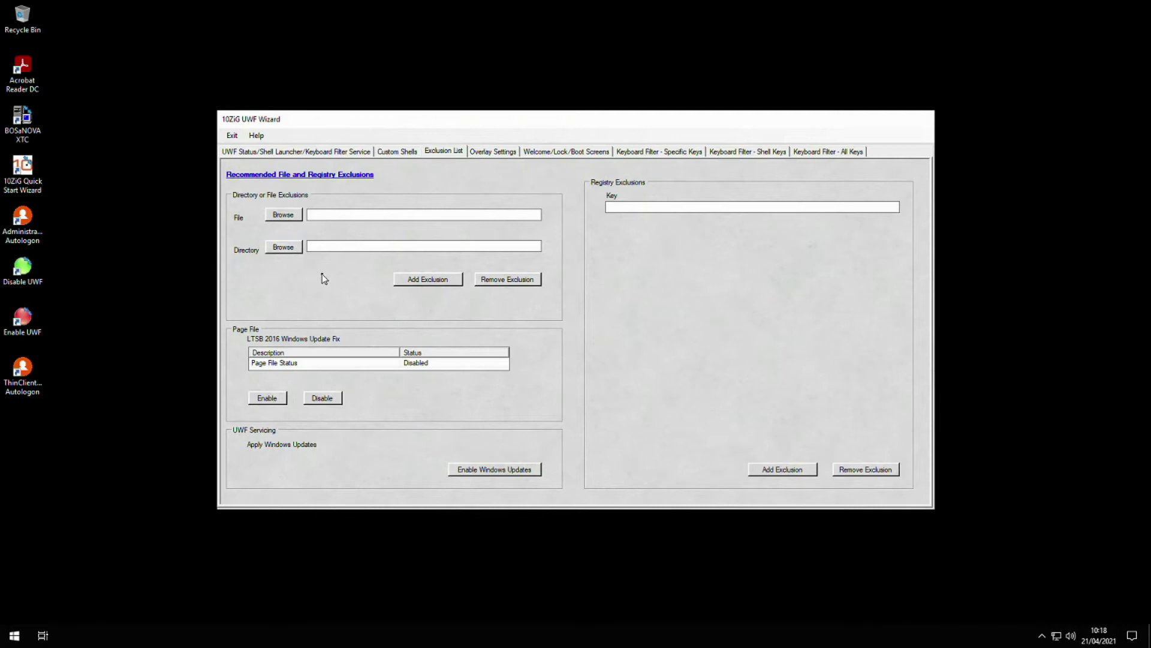
Create a New Text Document in C:\TEMP through This PC, then close Explorer.
{"action": "left_click", "coordinate": [14, 635]}
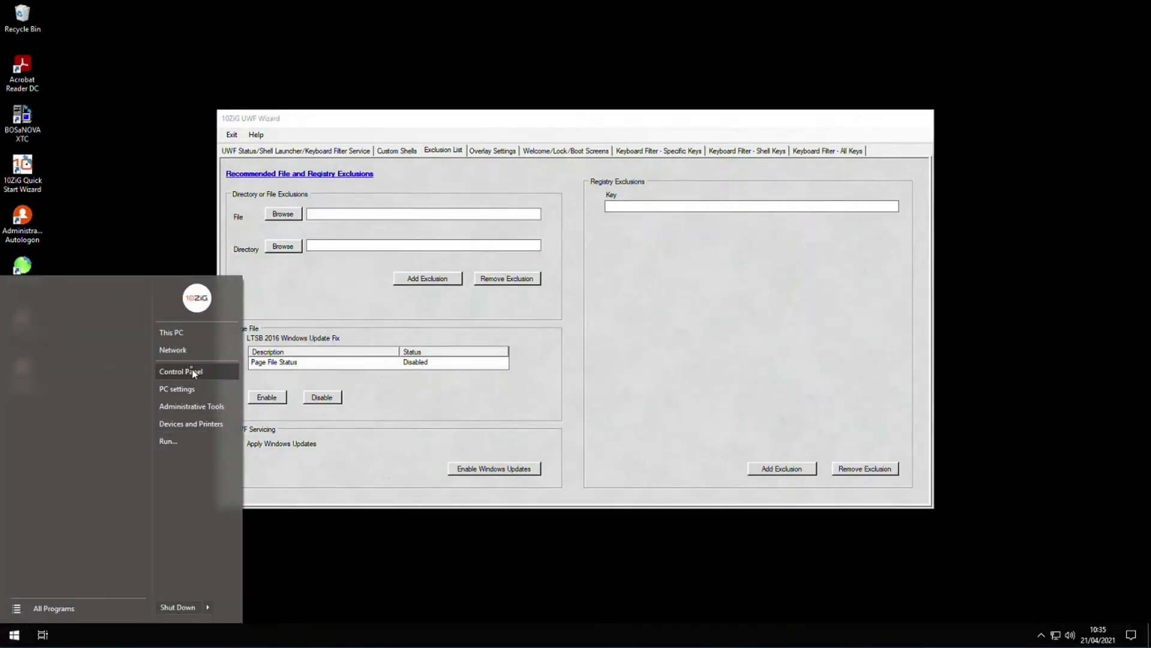
{"action": "left_click", "coordinate": [186, 333]}
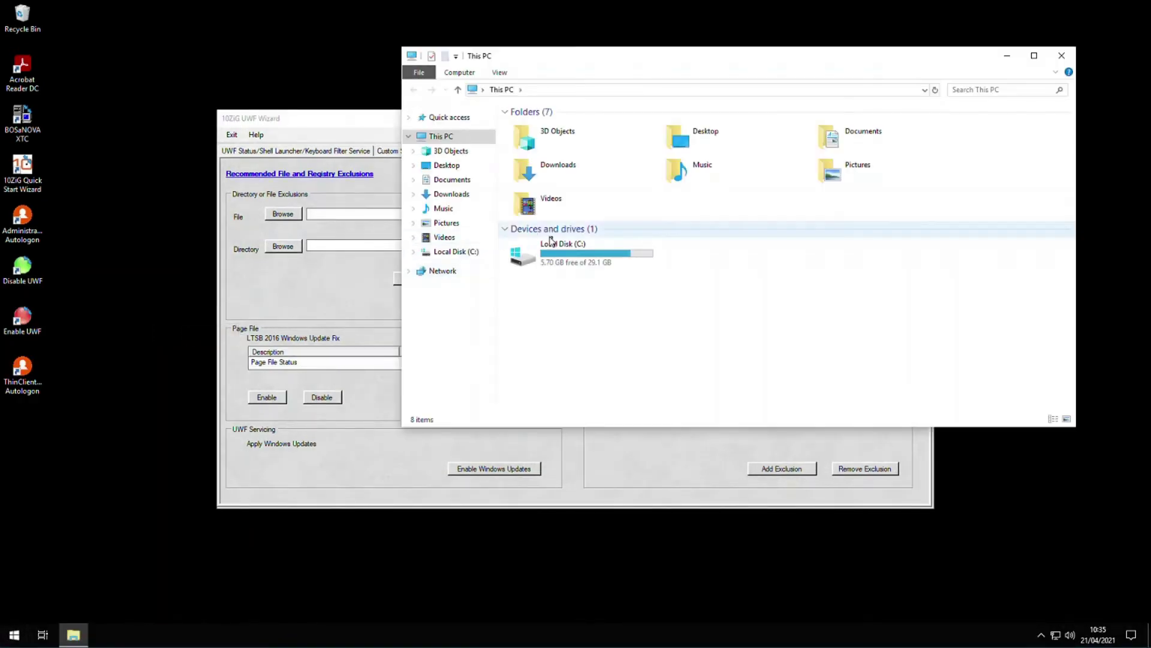
{"action": "left_click", "coordinate": [559, 247]}
{"action": "double_click", "coordinate": [560, 248]}
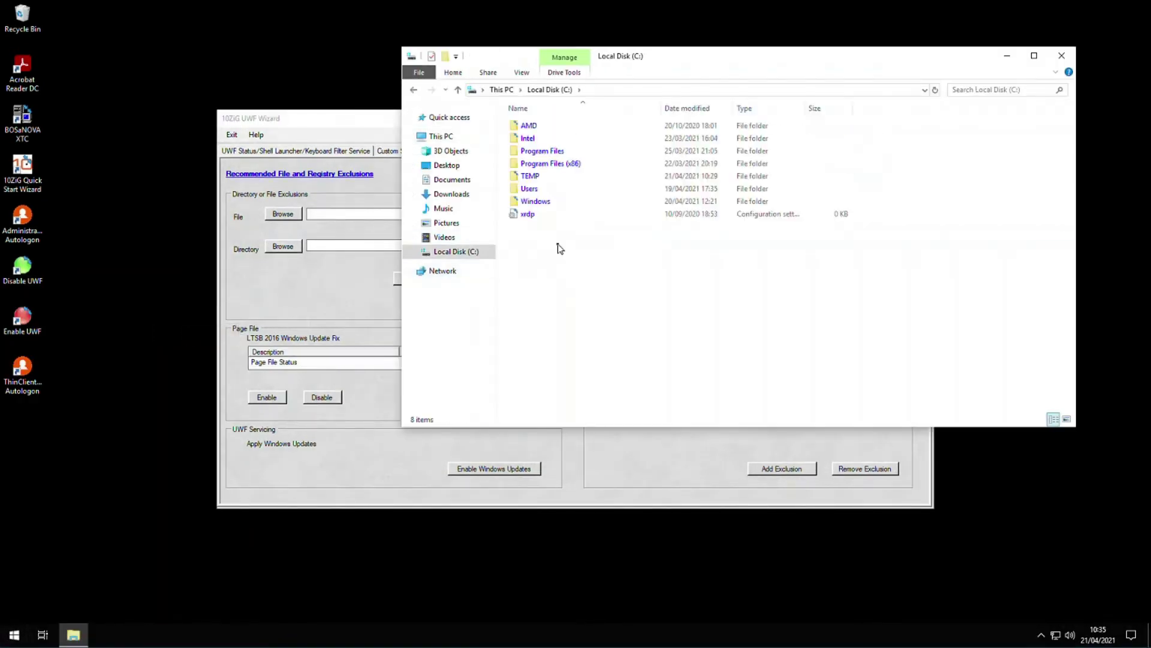
{"action": "double_click", "coordinate": [539, 181]}
{"action": "right_click", "coordinate": [539, 181]}
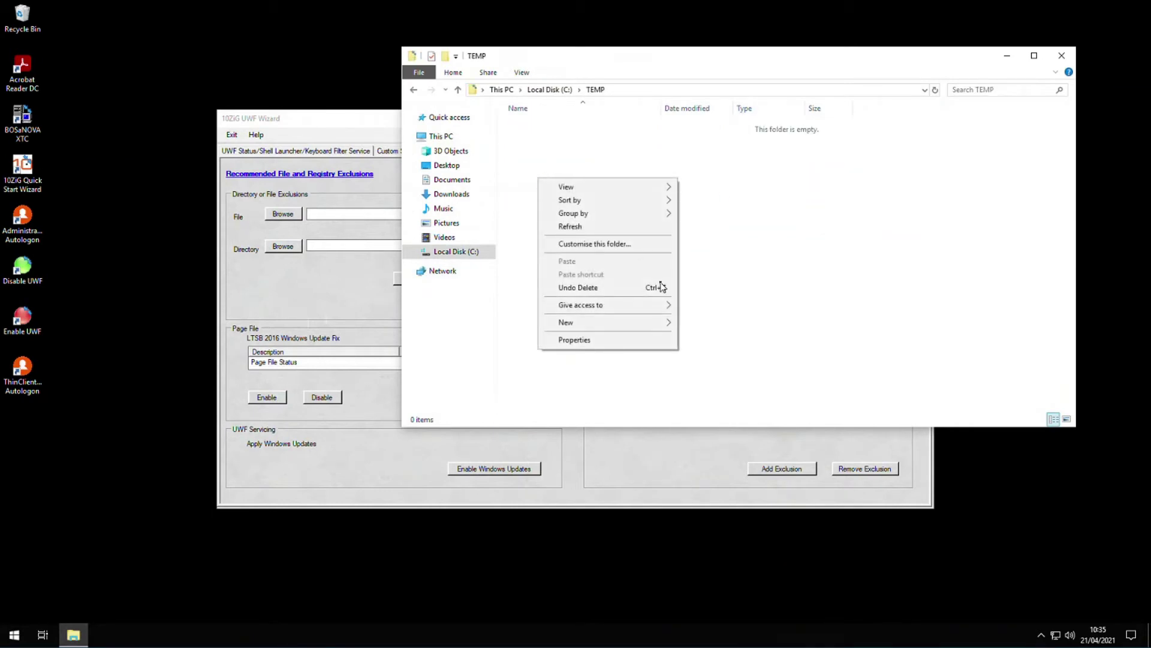
{"action": "mouse_move", "coordinate": [669, 326]}
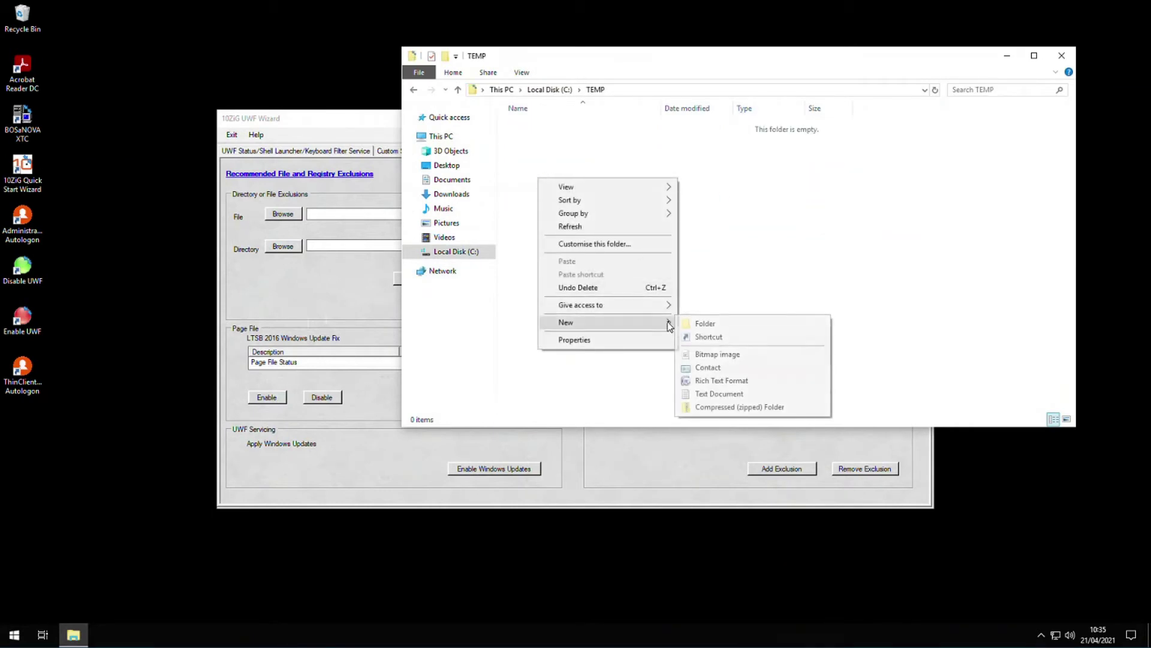
{"action": "left_click", "coordinate": [720, 394]}
{"action": "left_click", "coordinate": [743, 308]}
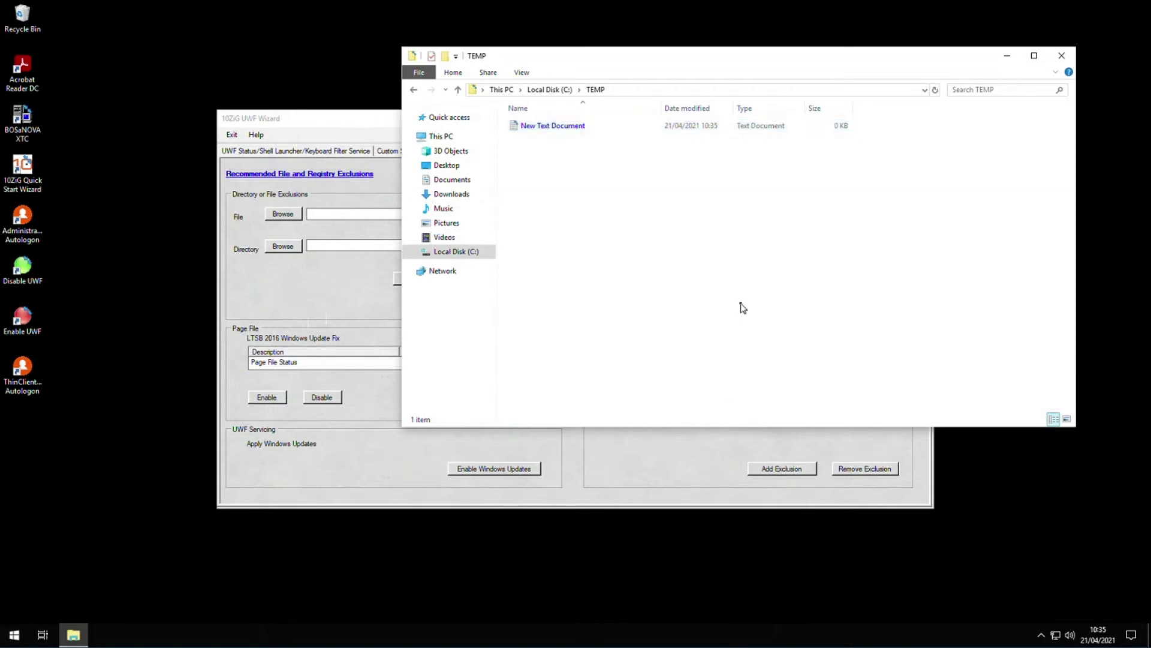
{"action": "left_click", "coordinate": [1061, 55]}
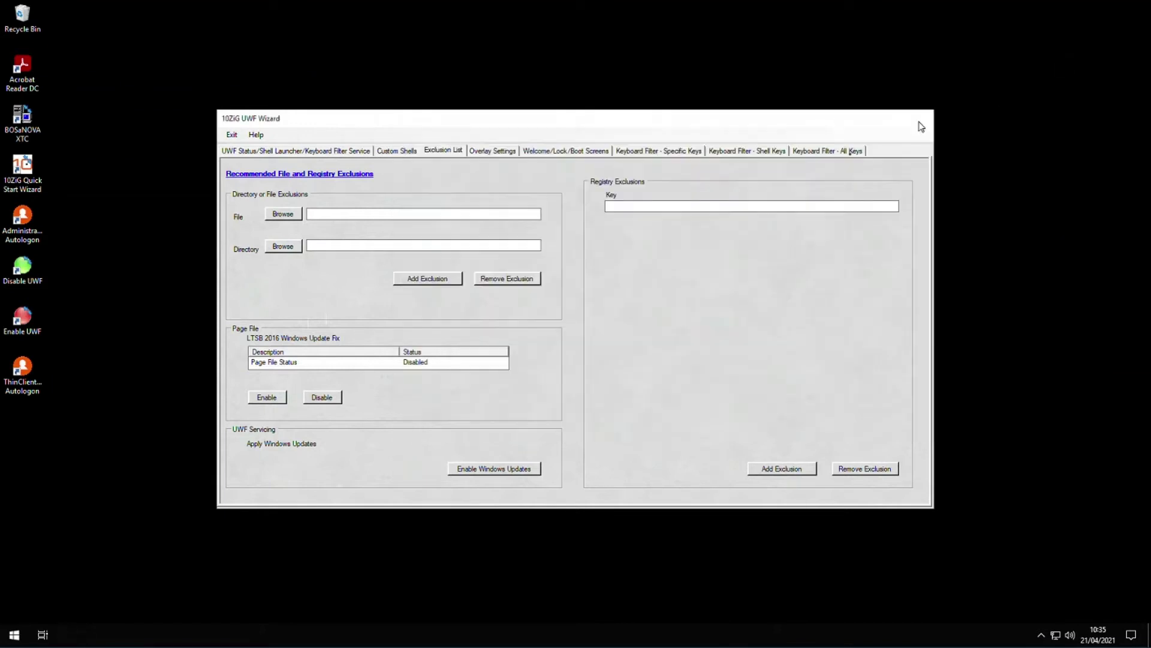
Restart the thin client from the Start menu.
{"action": "left_click", "coordinate": [15, 635]}
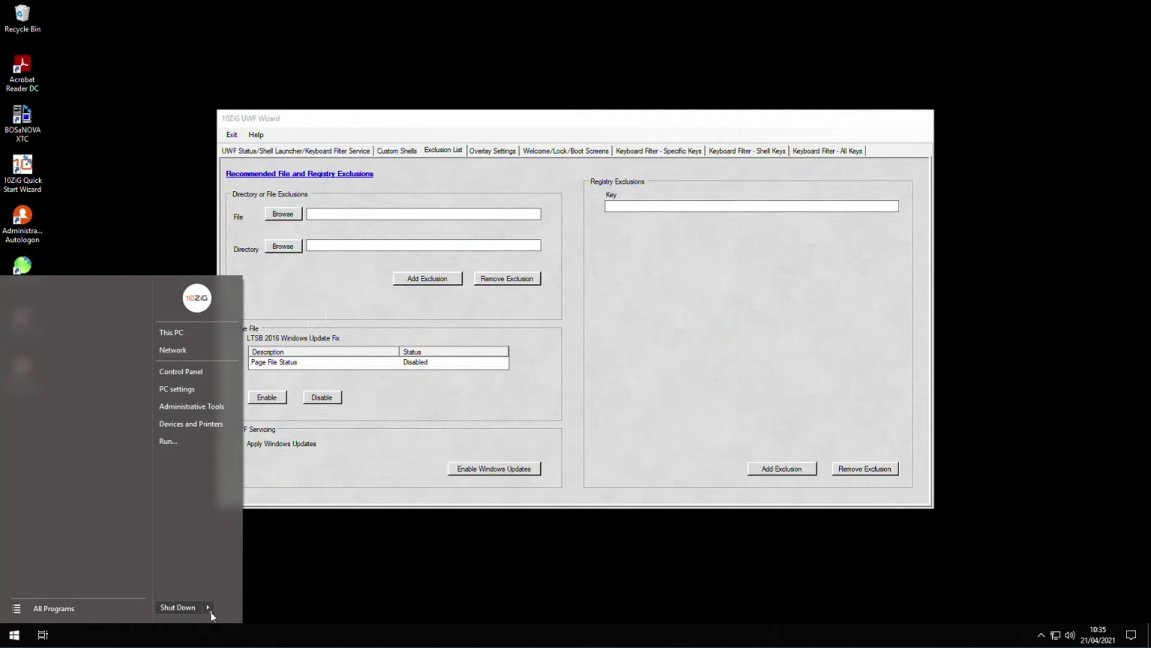
{"action": "mouse_move", "coordinate": [210, 611]}
{"action": "left_click", "coordinate": [253, 623]}
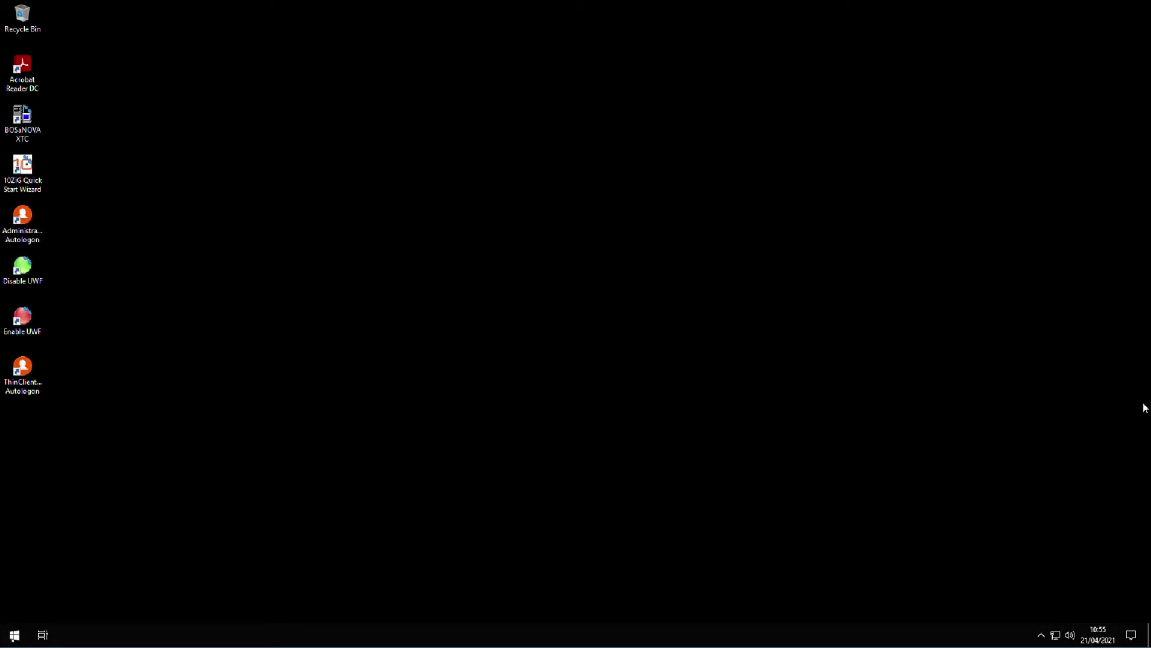
Open C:\TEMP from This PC and confirm the earlier text document is gone.
{"action": "left_click", "coordinate": [14, 634]}
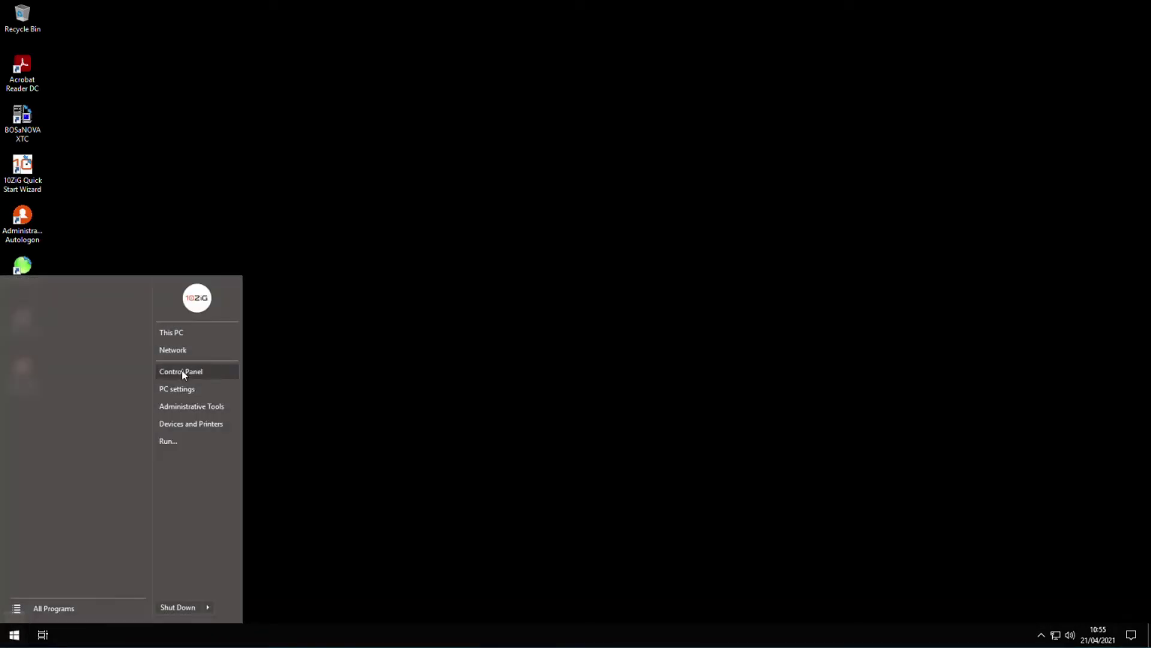
{"action": "left_click", "coordinate": [188, 336]}
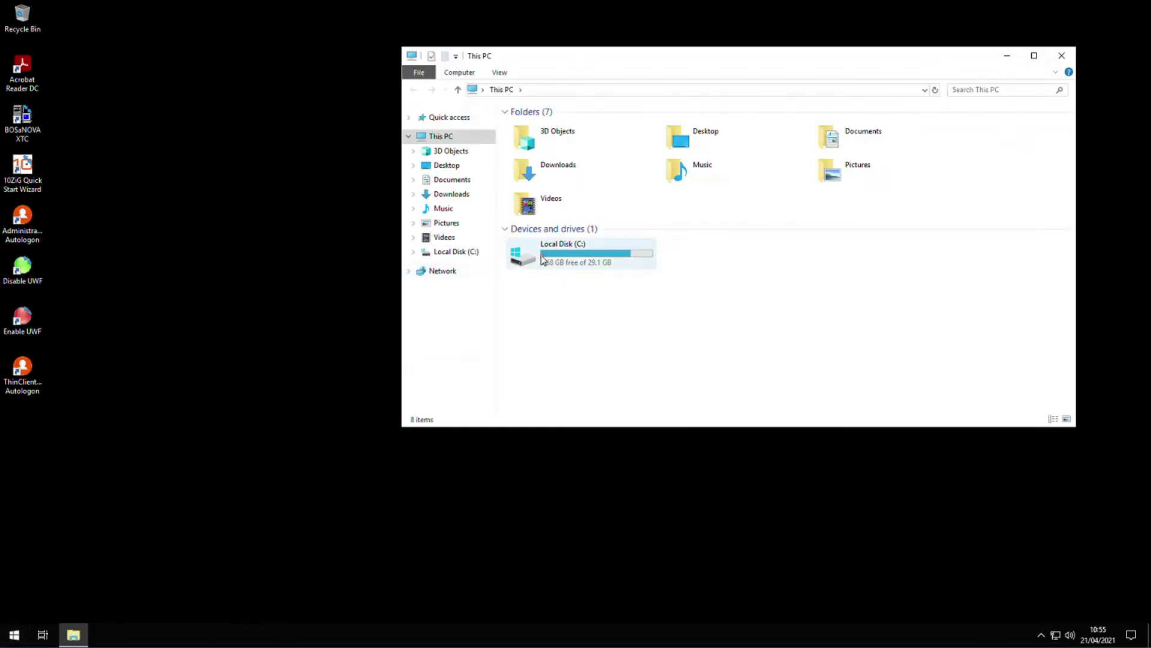
{"action": "left_click", "coordinate": [547, 257]}
{"action": "double_click", "coordinate": [546, 253]}
{"action": "double_click", "coordinate": [533, 178]}
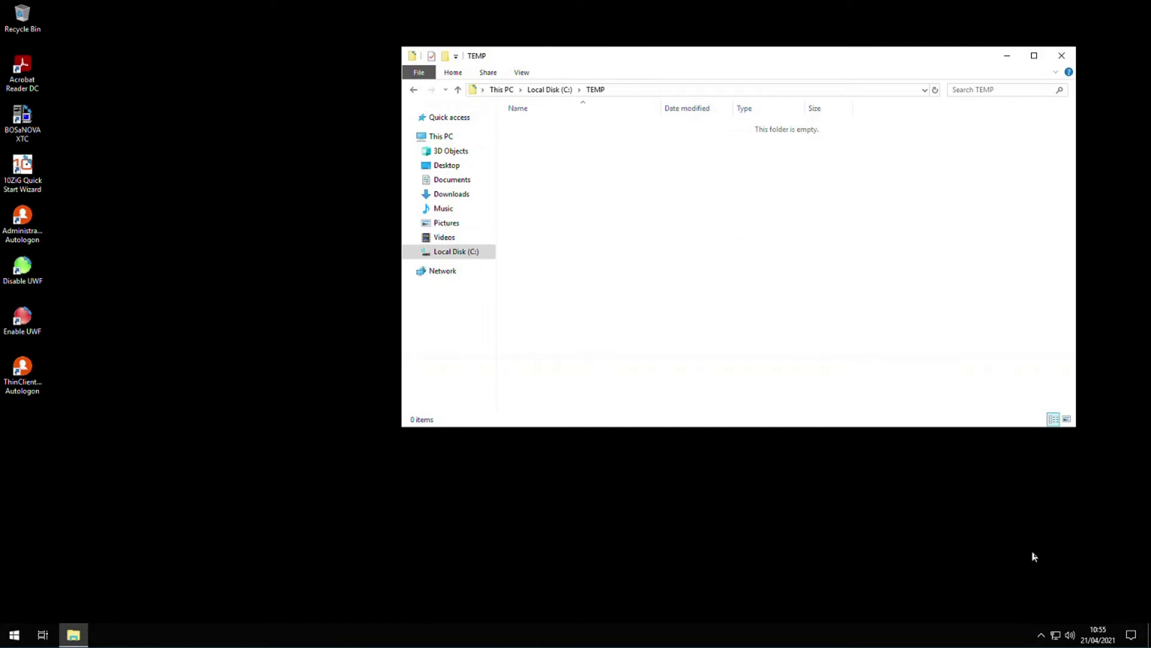
{"action": "left_click", "coordinate": [1042, 637]}
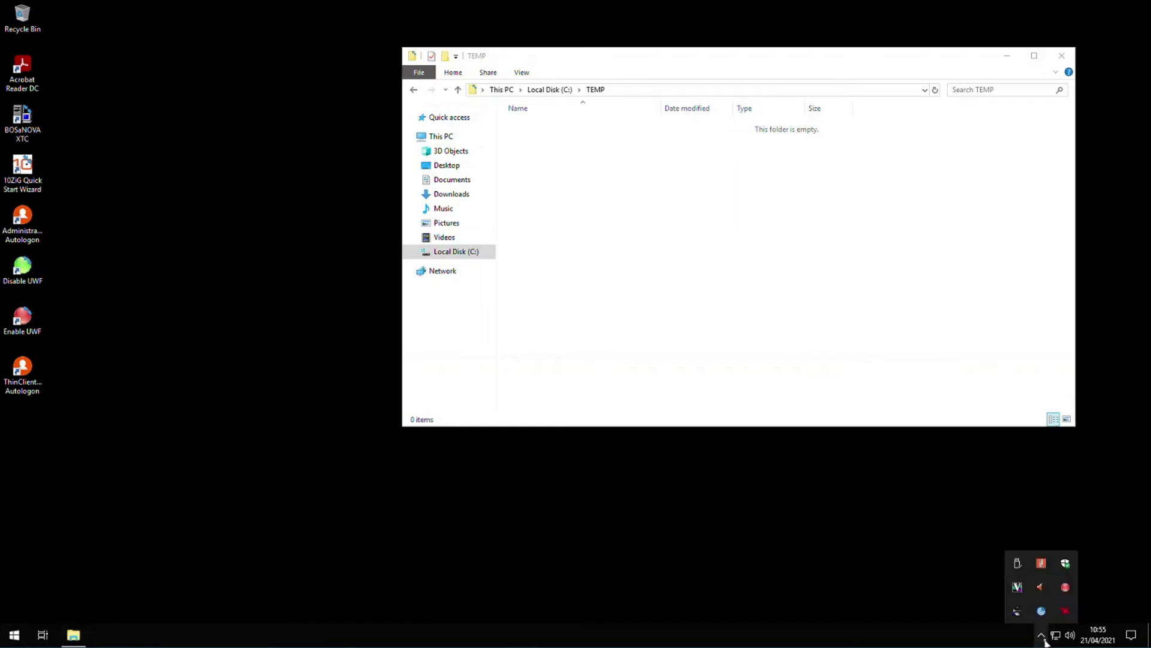
Browse to C:\TEMP, add it as a directory exclusion, and accept the reboot.
{"action": "left_click", "coordinate": [1066, 588]}
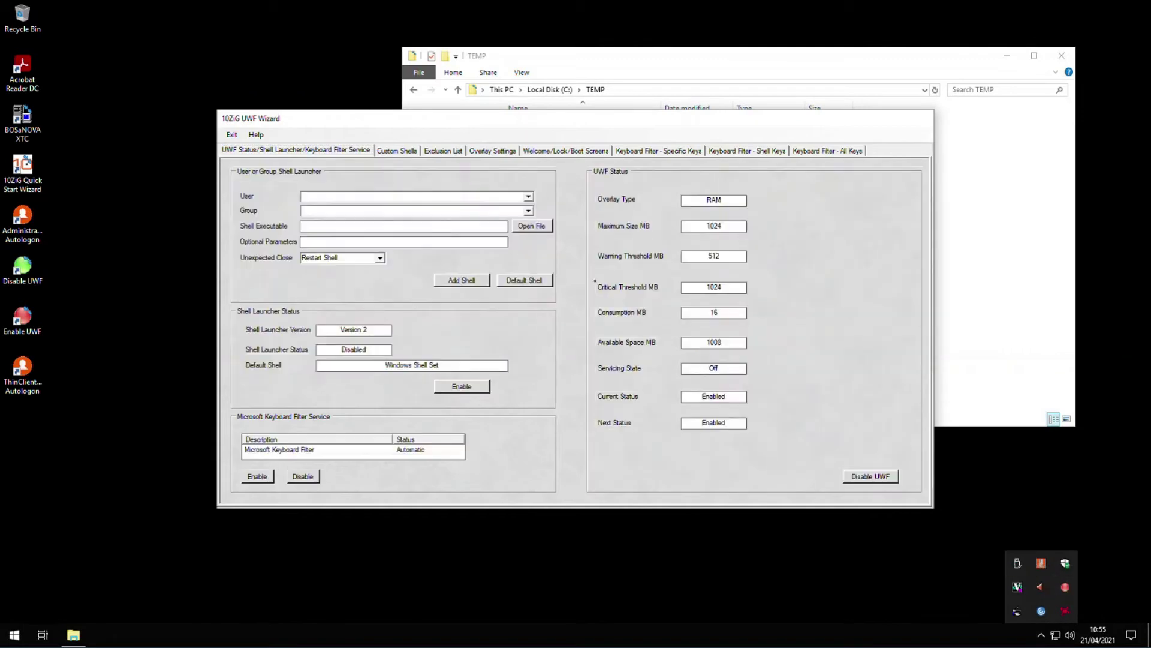
{"action": "left_click", "coordinate": [444, 151]}
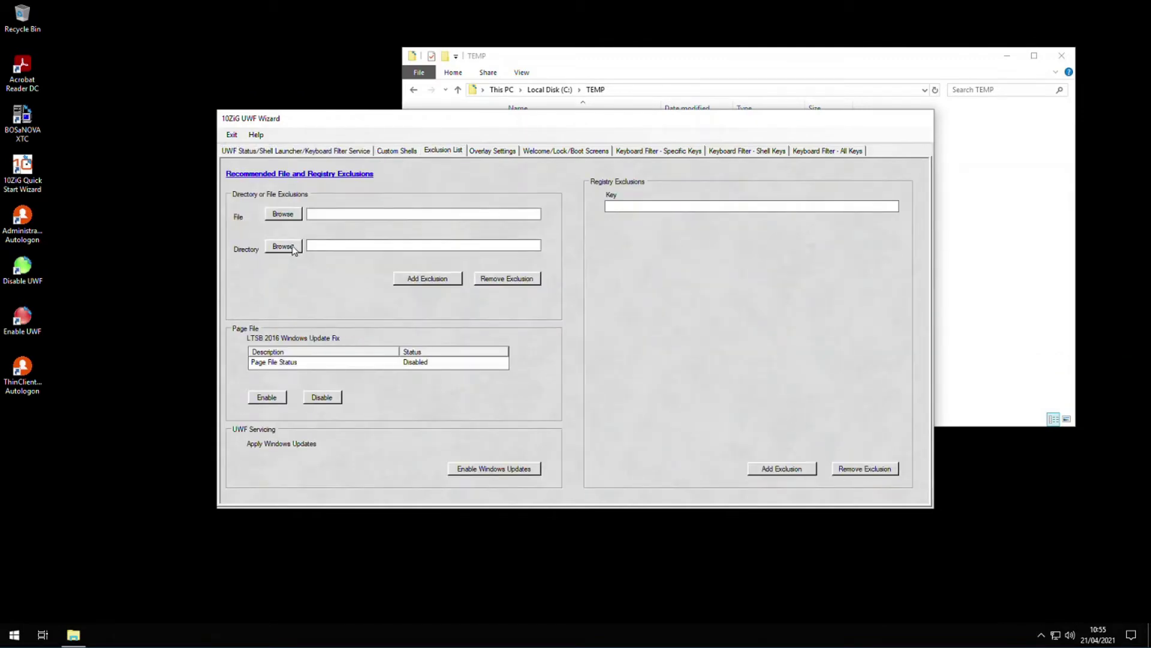
{"action": "left_click", "coordinate": [293, 248]}
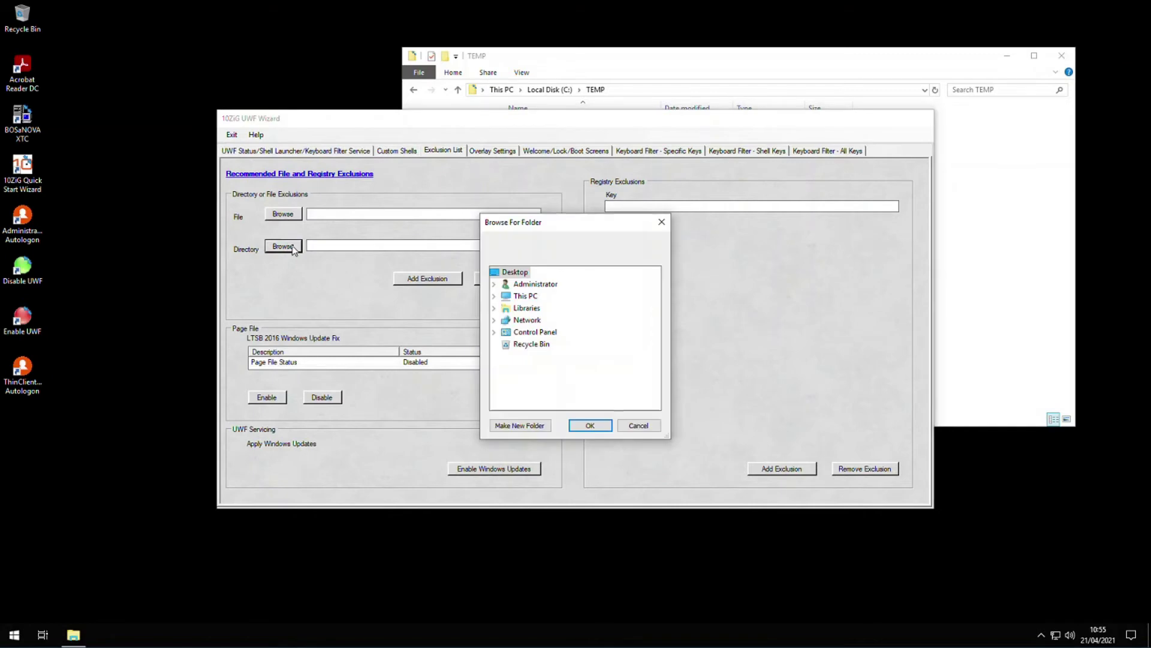
{"action": "left_click", "coordinate": [495, 297]}
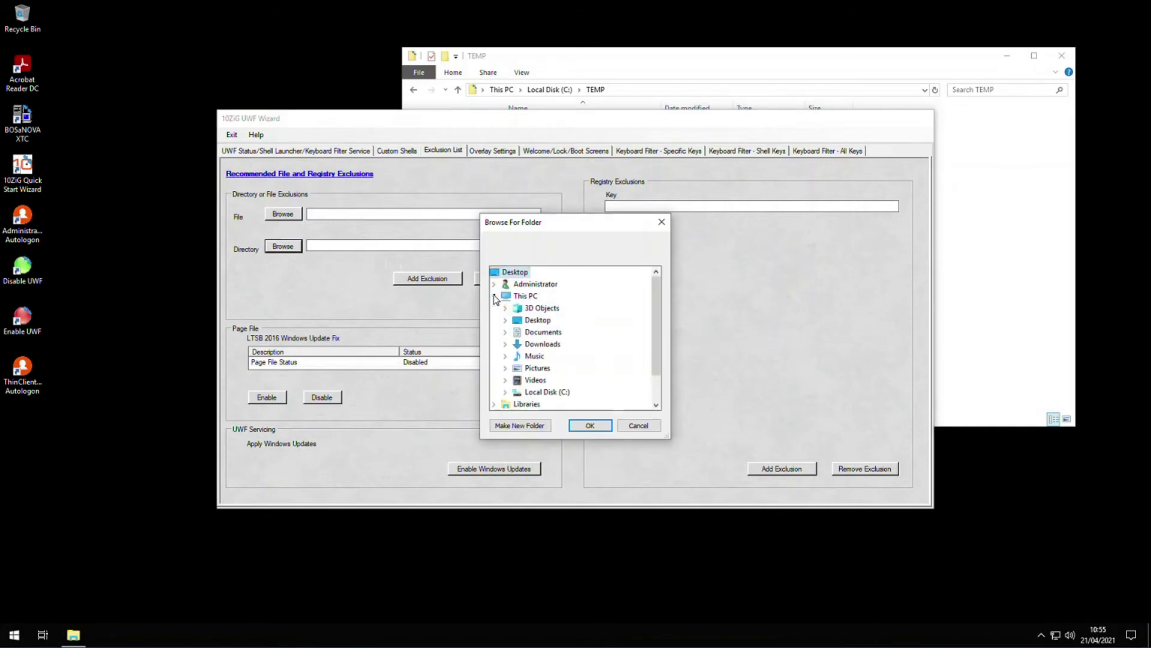
{"action": "double_click", "coordinate": [535, 393]}
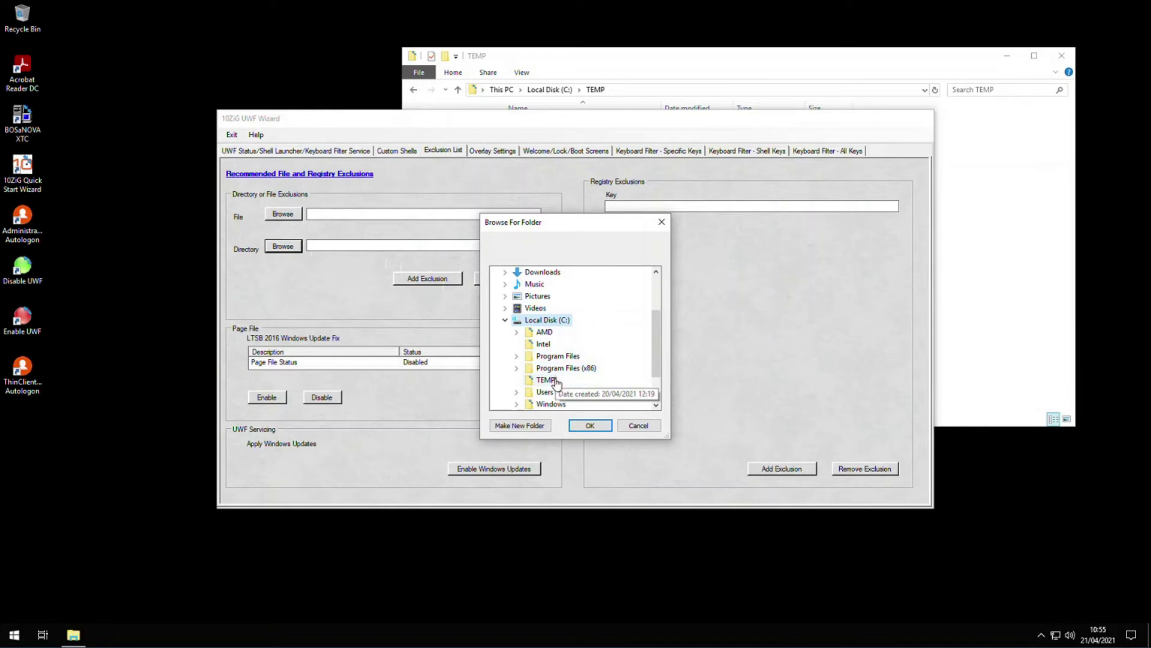
{"action": "left_click", "coordinate": [554, 381]}
{"action": "left_click", "coordinate": [589, 426]}
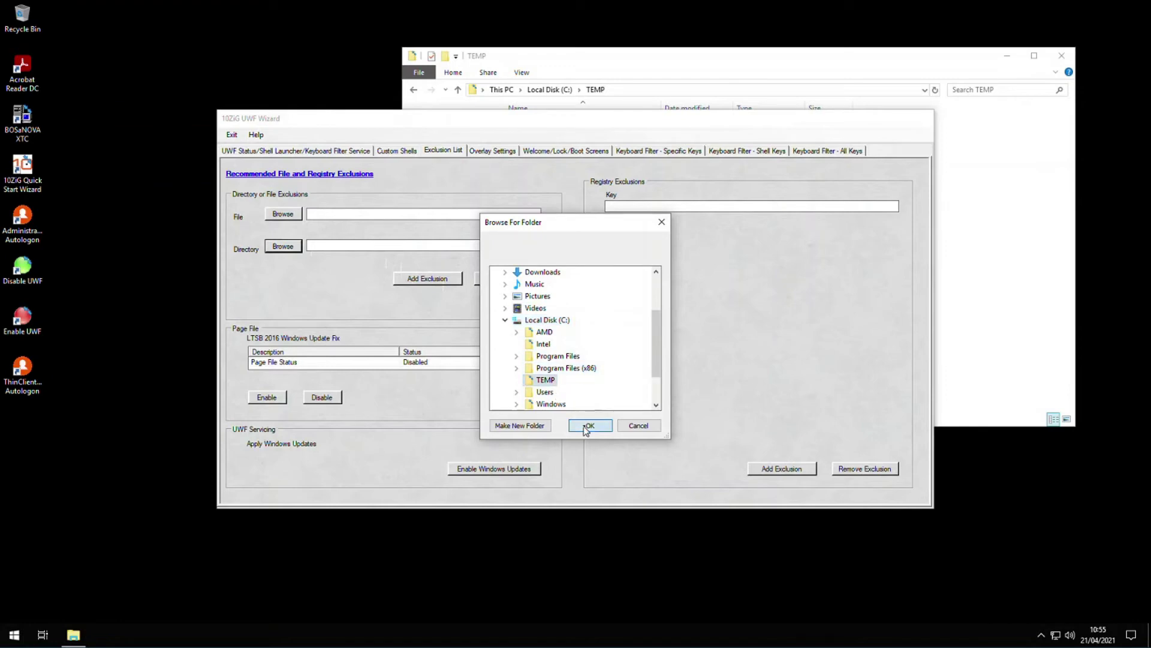
{"action": "left_click", "coordinate": [434, 280]}
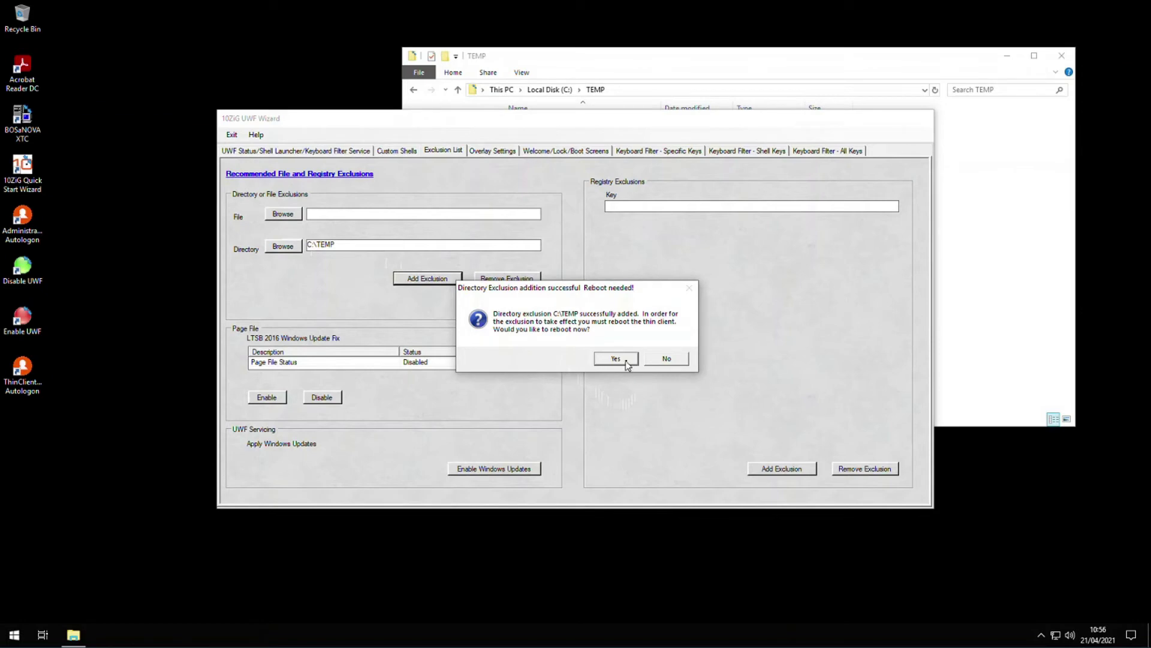
{"action": "left_click", "coordinate": [617, 359]}
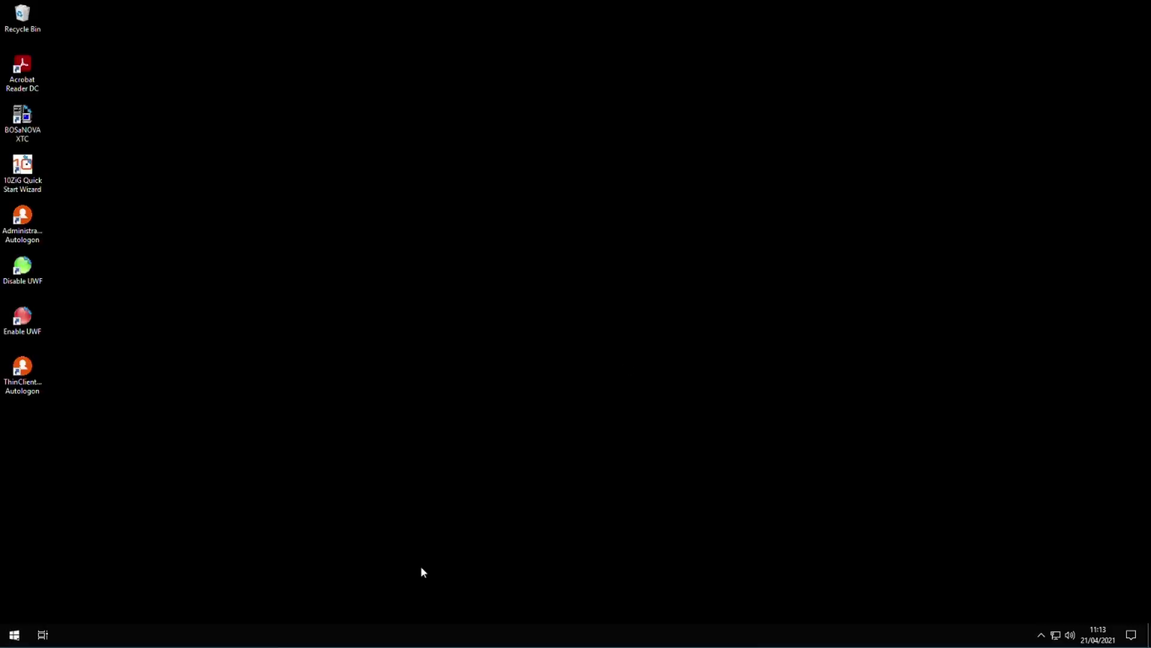
Create a new text document named 'test' in C:\TEMP using File Explorer.
{"action": "left_click", "coordinate": [15, 635]}
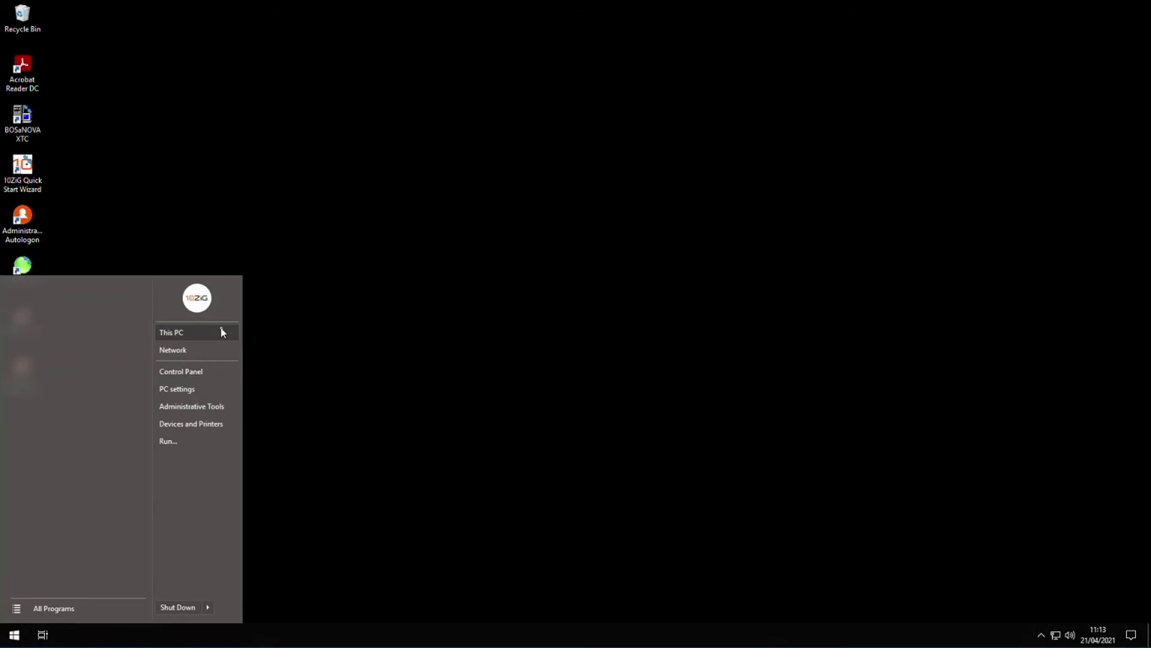
{"action": "left_click", "coordinate": [222, 332]}
{"action": "double_click", "coordinate": [576, 264]}
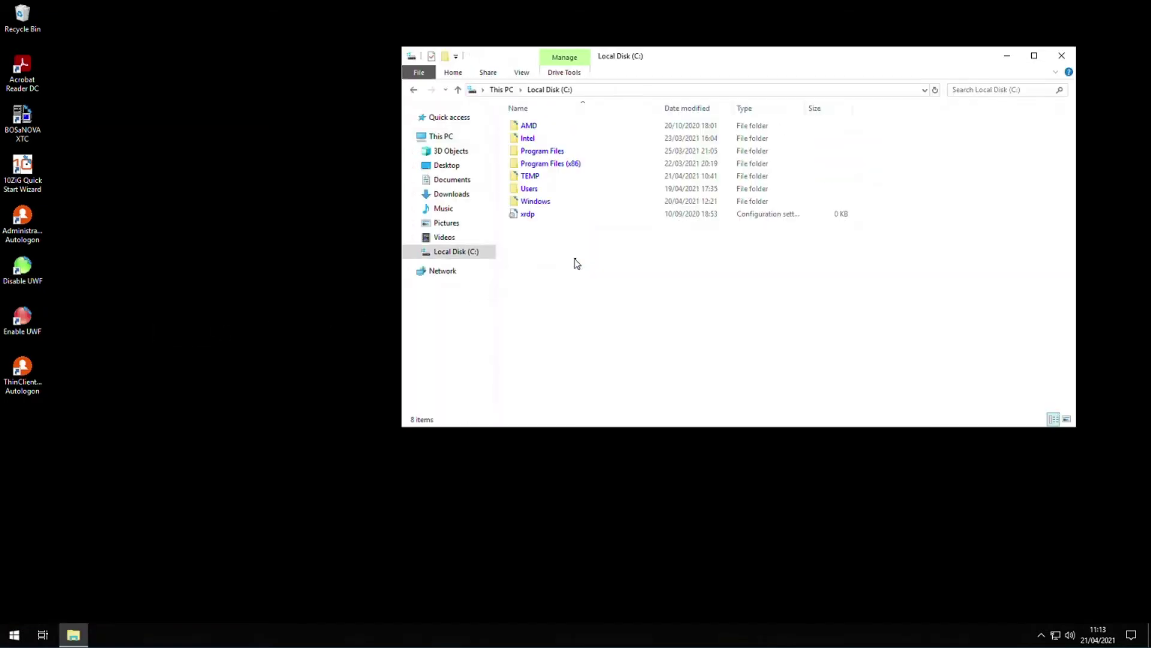
{"action": "double_click", "coordinate": [542, 177]}
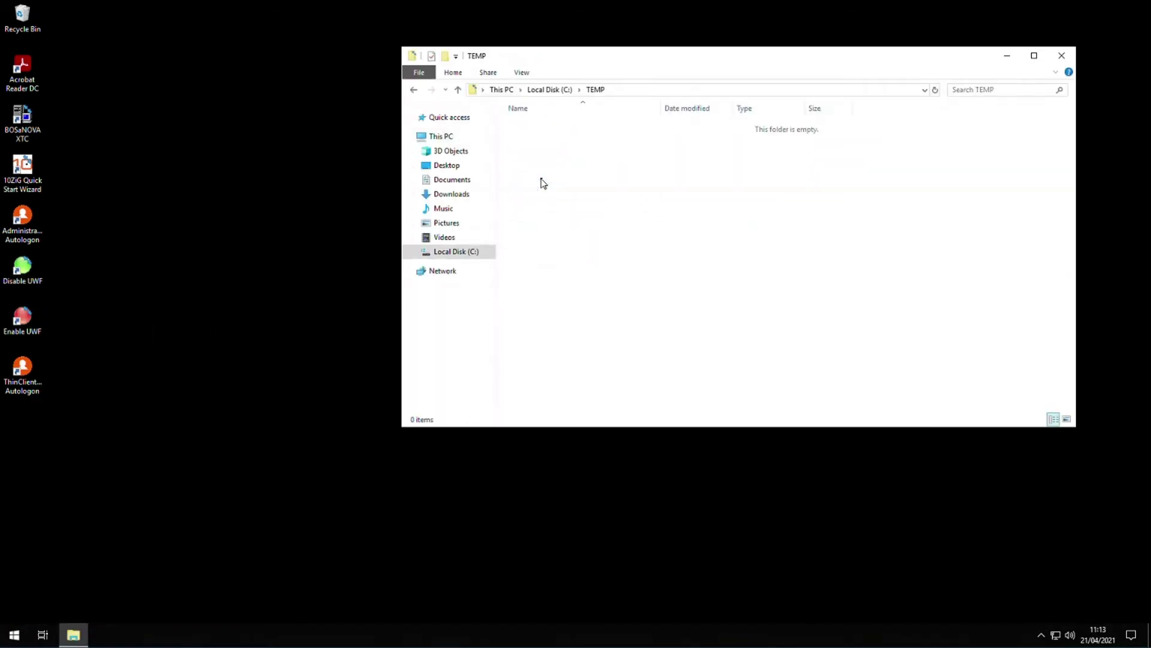
{"action": "right_click", "coordinate": [580, 183]}
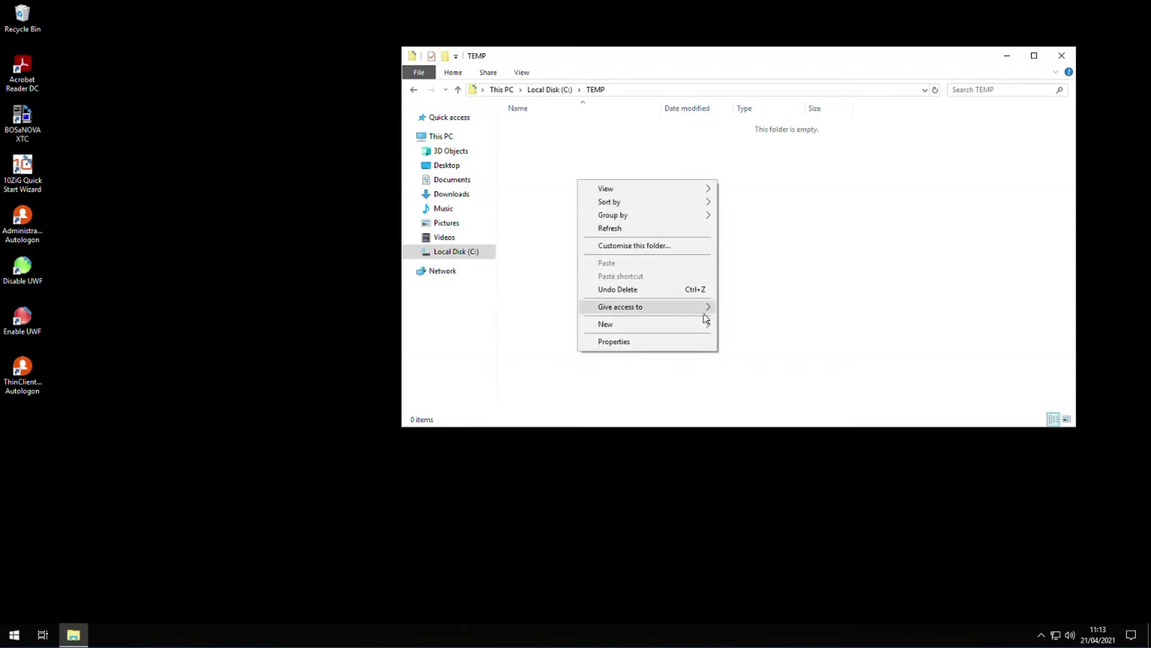
{"action": "mouse_move", "coordinate": [706, 327]}
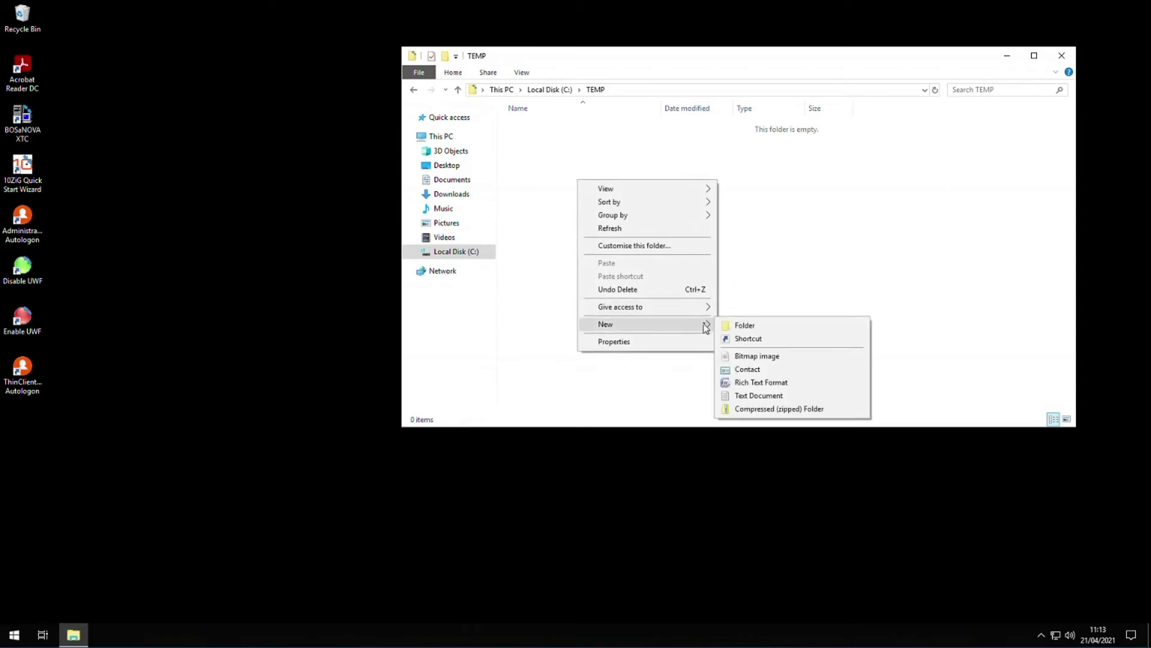
{"action": "left_click", "coordinate": [759, 395]}
{"action": "type", "text": "test"}
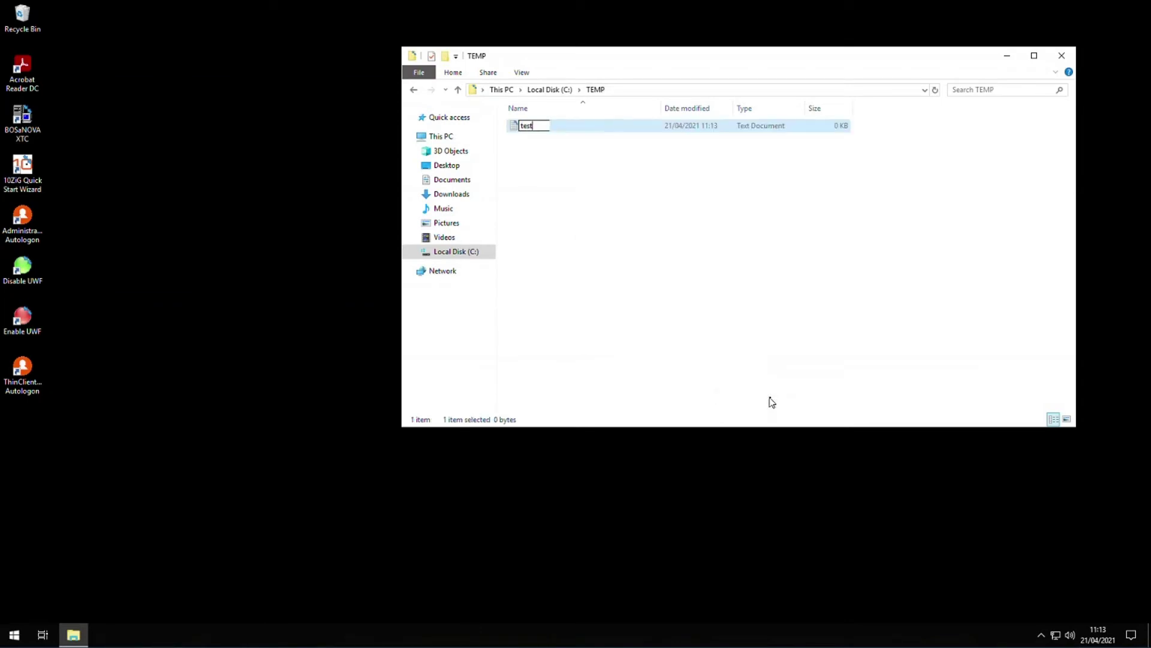
{"action": "left_click", "coordinate": [714, 300]}
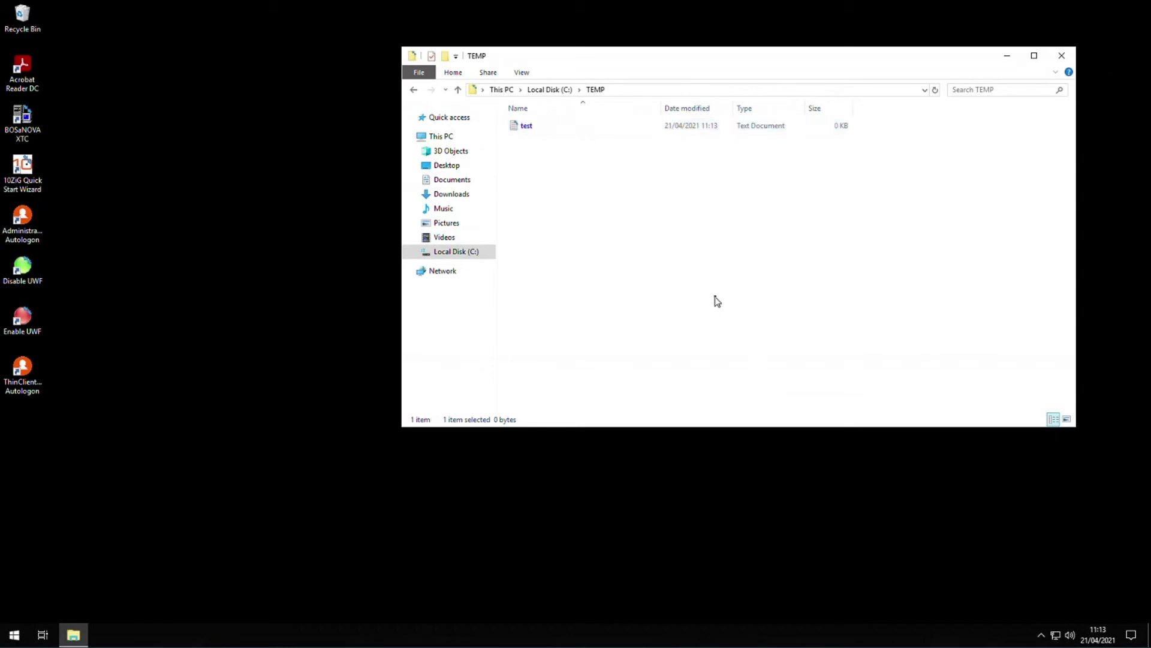
{"action": "left_click", "coordinate": [1066, 58]}
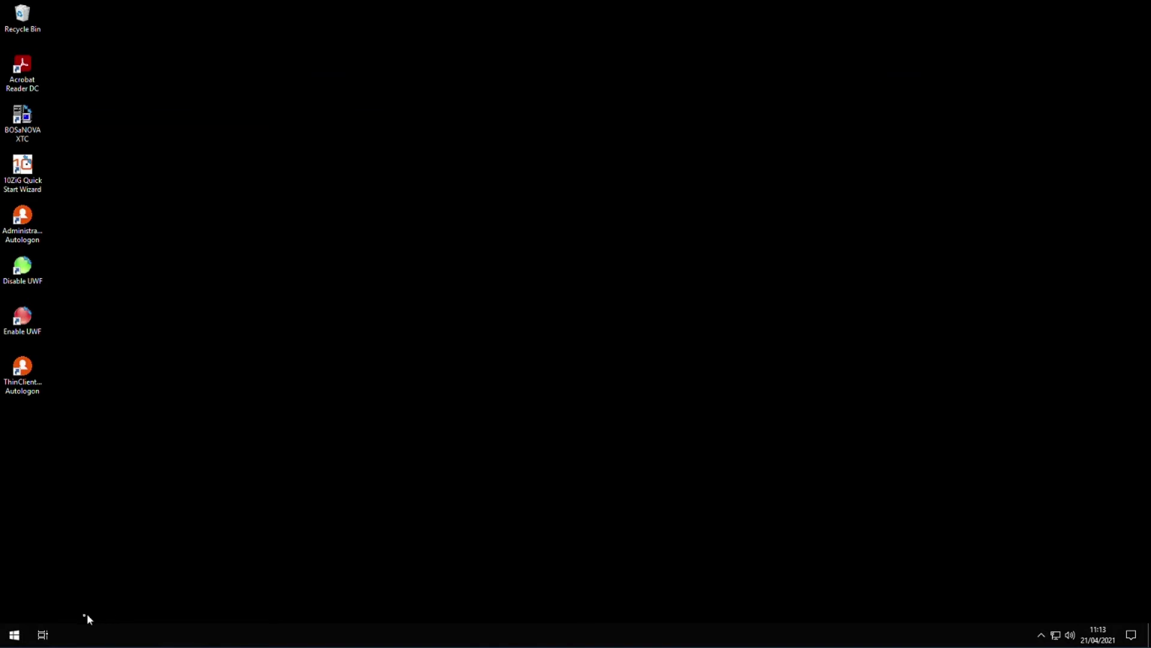
Restart the thin client from the Start menu's Shut Down options.
{"action": "left_click", "coordinate": [15, 634]}
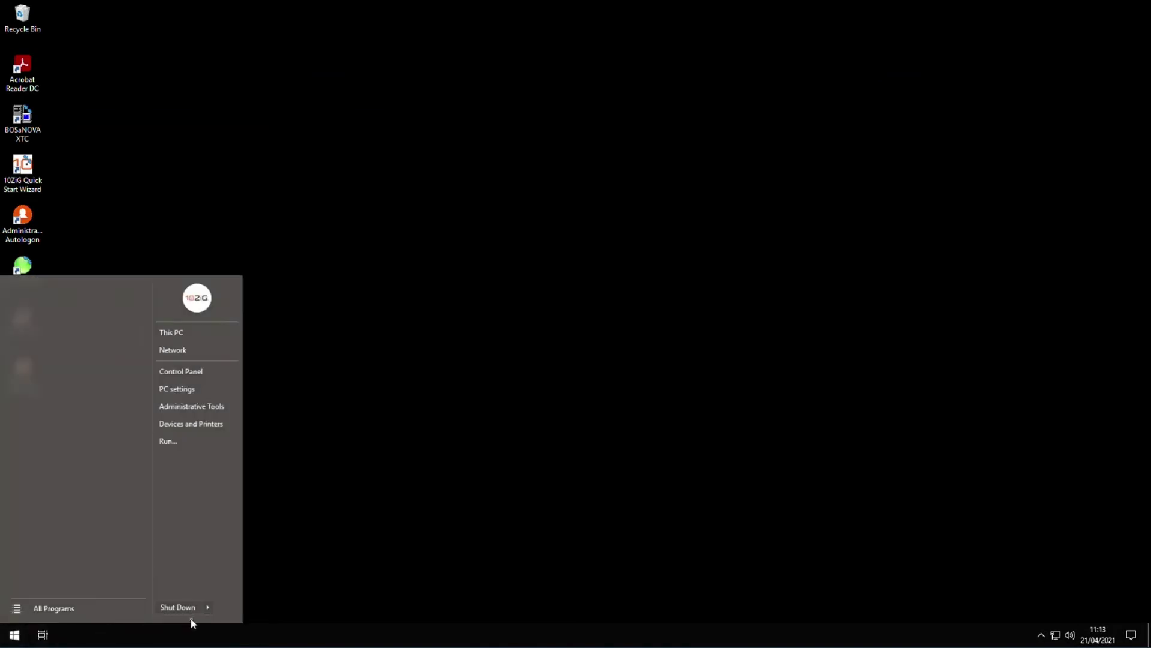
{"action": "left_click", "coordinate": [207, 607]}
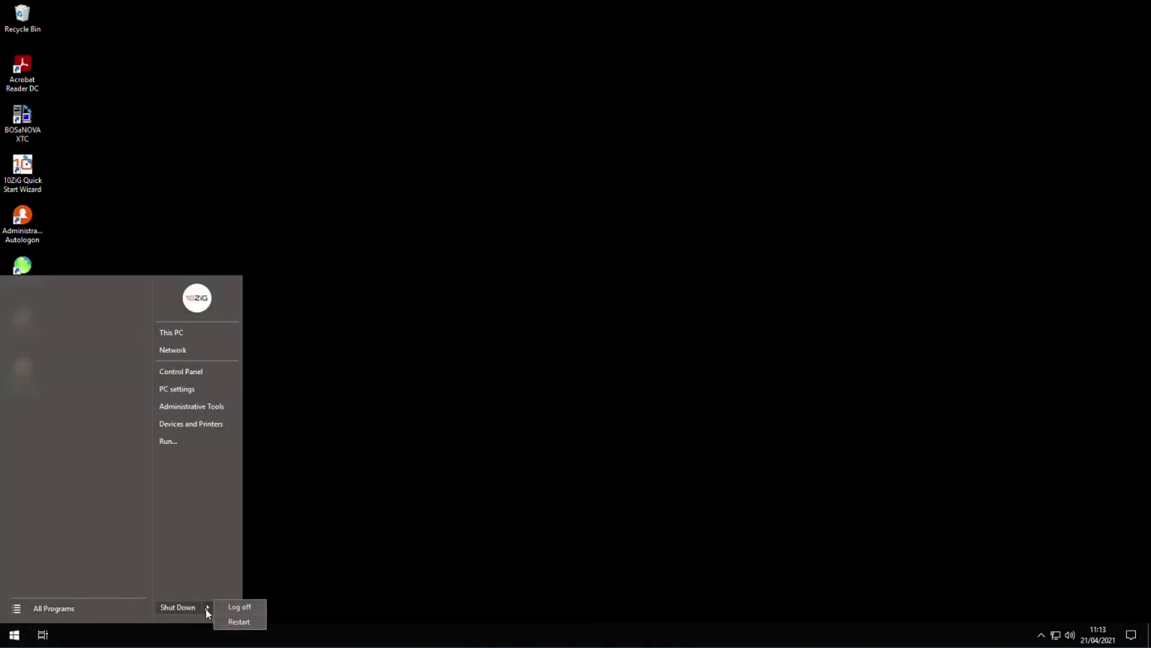
{"action": "left_click", "coordinate": [243, 622]}
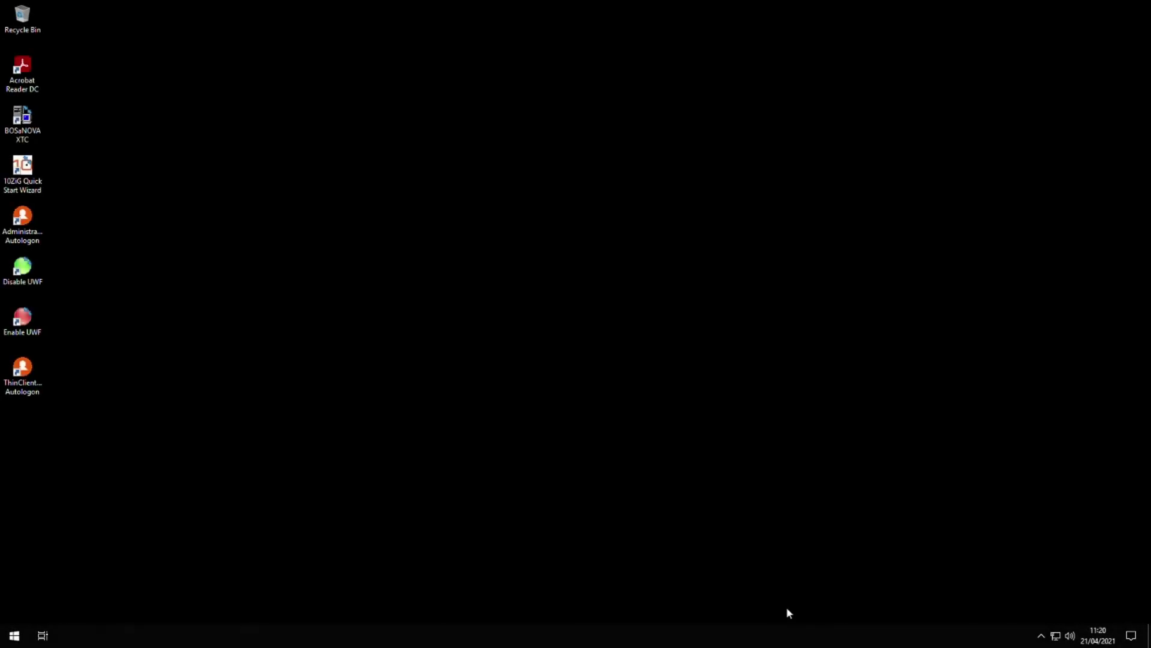
Browse to C:\TEMP and select the 'test' file that survived the restart.
{"action": "left_click", "coordinate": [14, 635]}
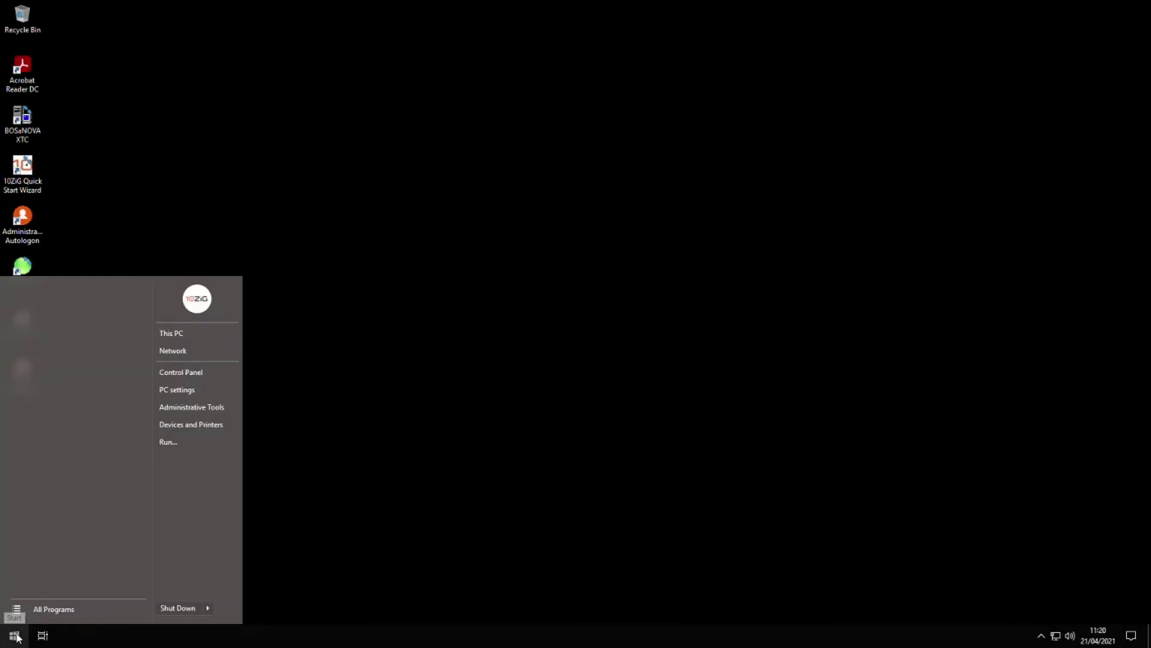
{"action": "left_click", "coordinate": [183, 333]}
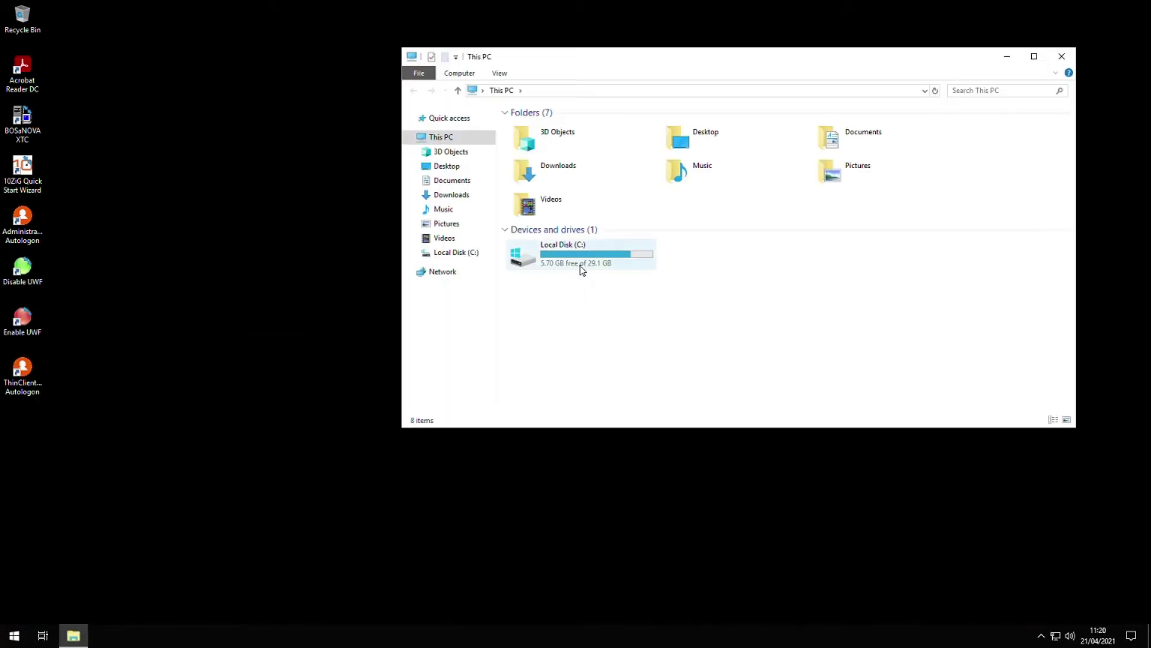
{"action": "double_click", "coordinate": [581, 268]}
{"action": "double_click", "coordinate": [534, 177]}
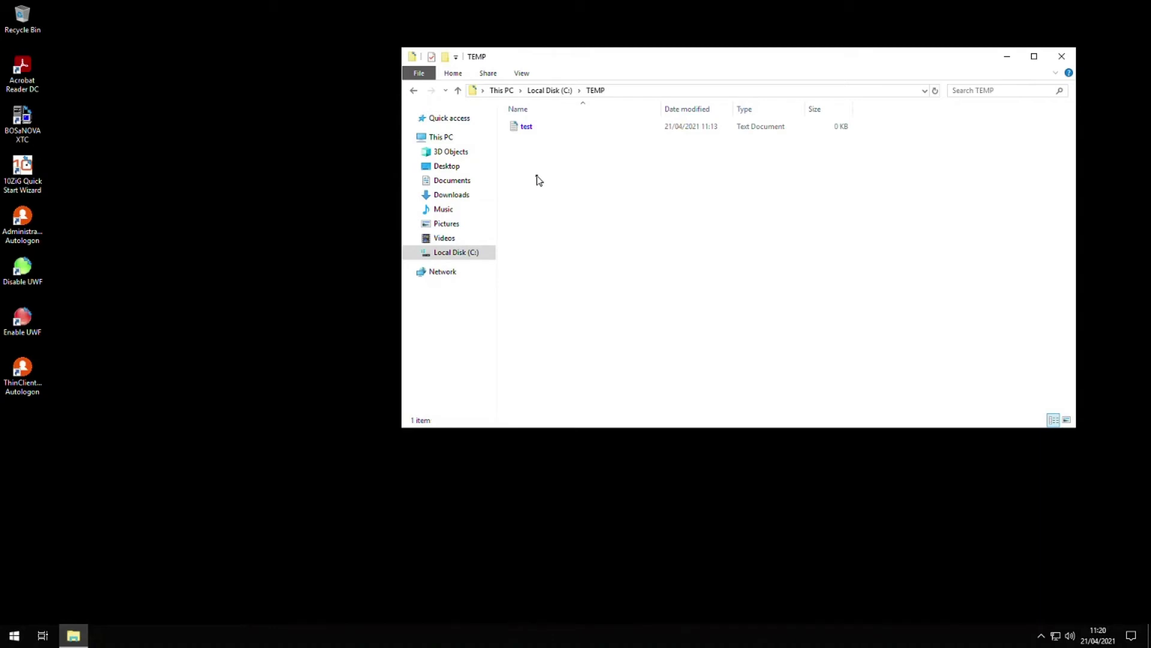
{"action": "left_click", "coordinate": [557, 130]}
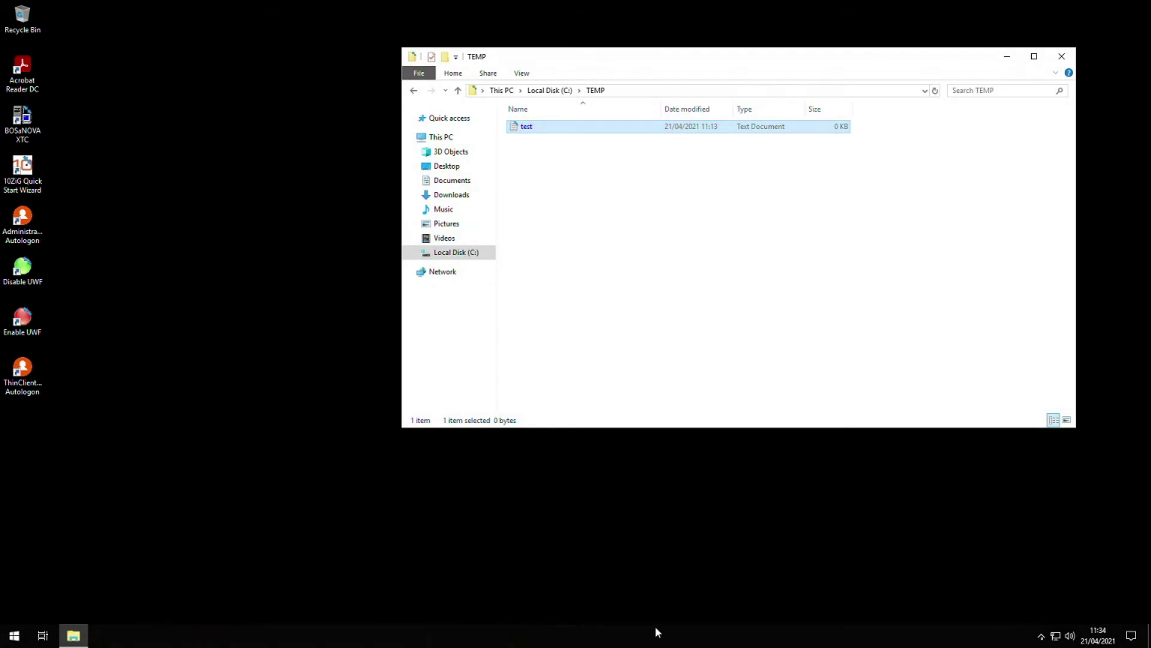
{"action": "left_click", "coordinate": [1041, 635]}
In UWF Wizard's directory browser, navigate through This PC and Local Disk (C:) to ProgramData.
{"action": "double_click", "coordinate": [1066, 588]}
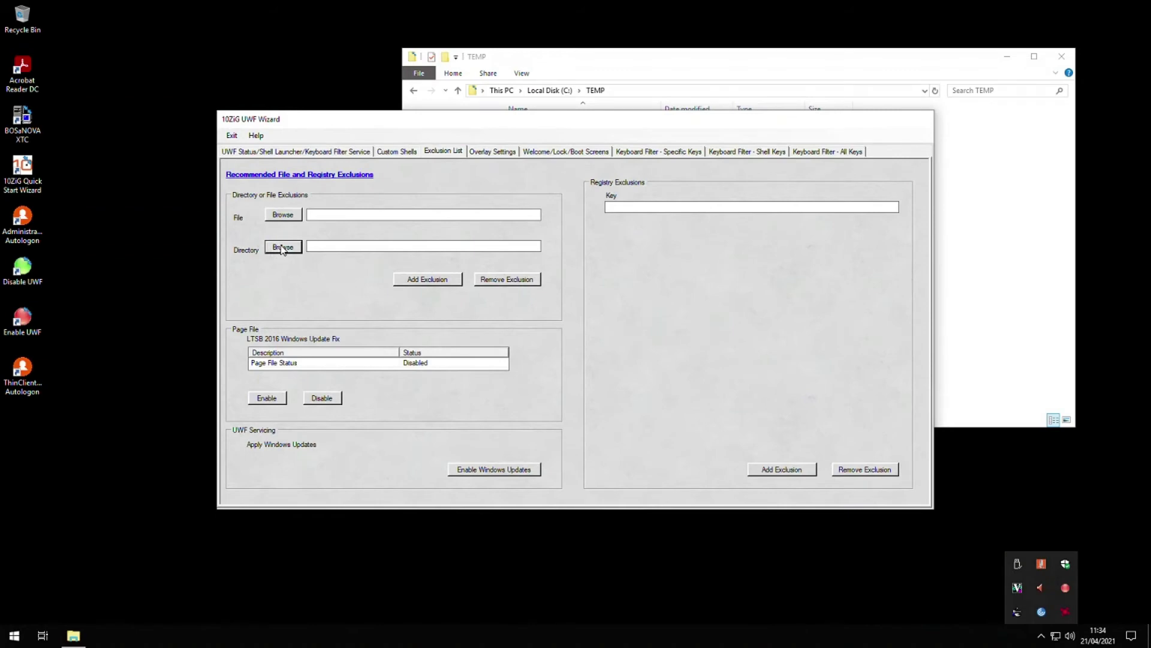
{"action": "left_click", "coordinate": [283, 247]}
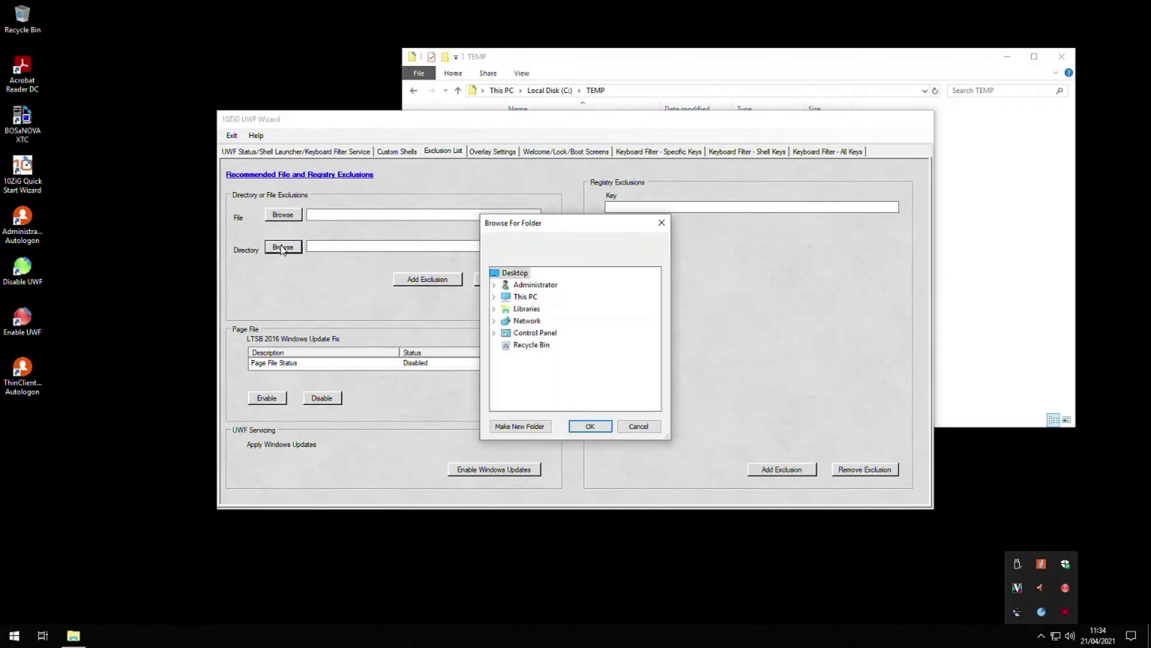
{"action": "left_click", "coordinate": [495, 297]}
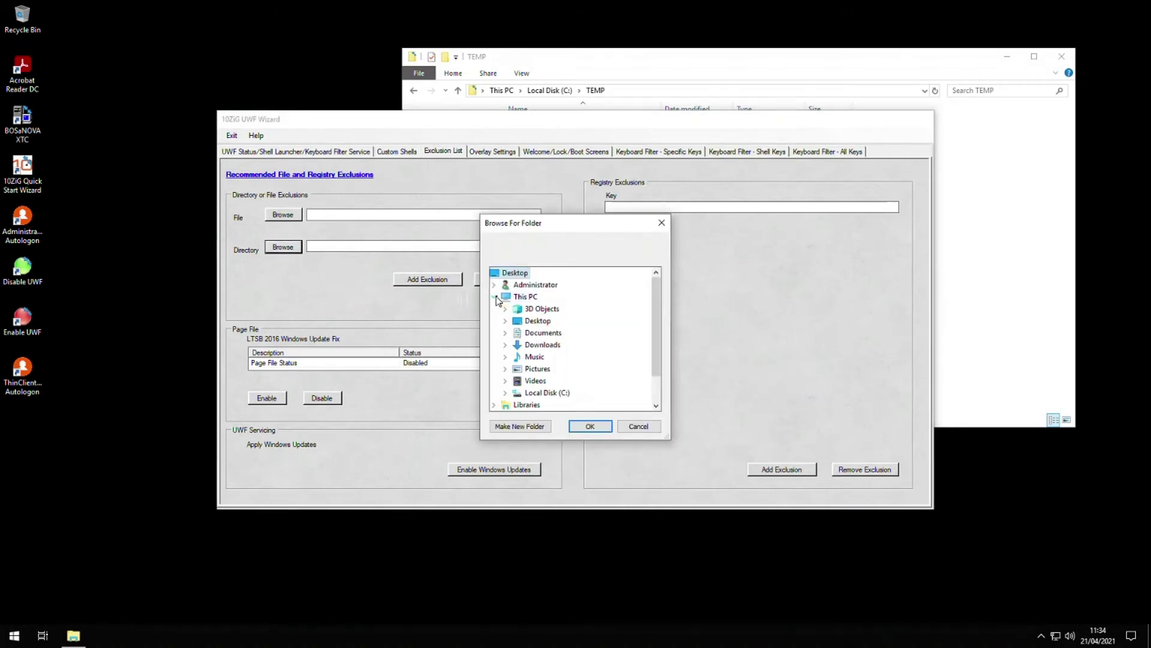
{"action": "left_click", "coordinate": [533, 393]}
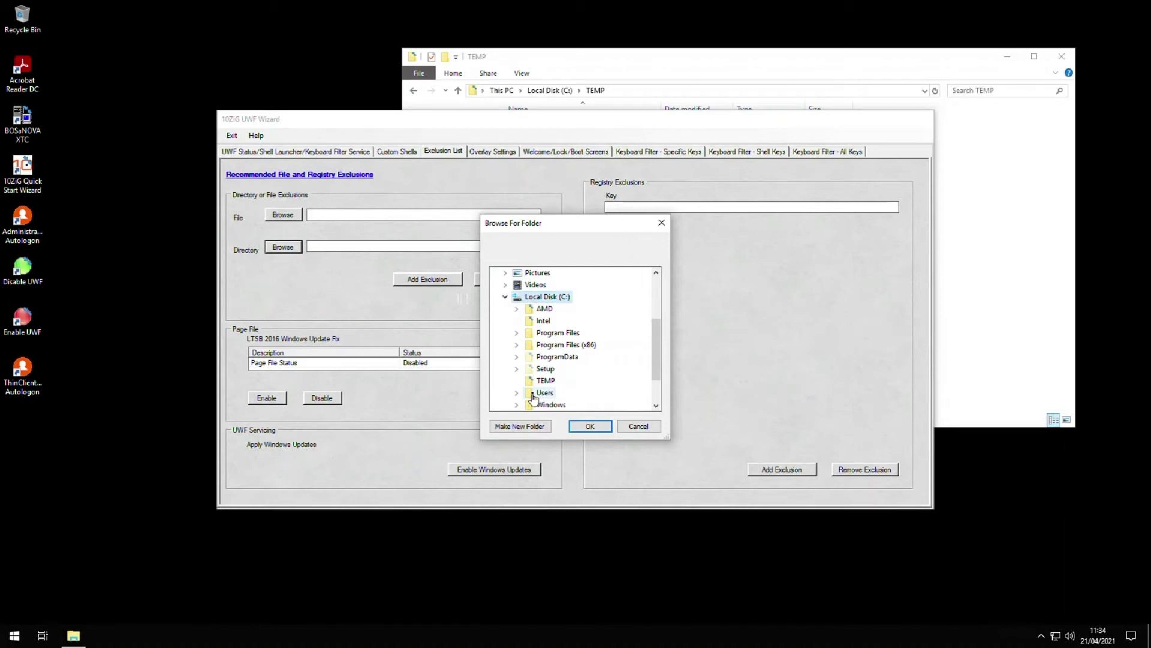
{"action": "key", "text": "p"}
{"action": "double_click", "coordinate": [548, 358]}
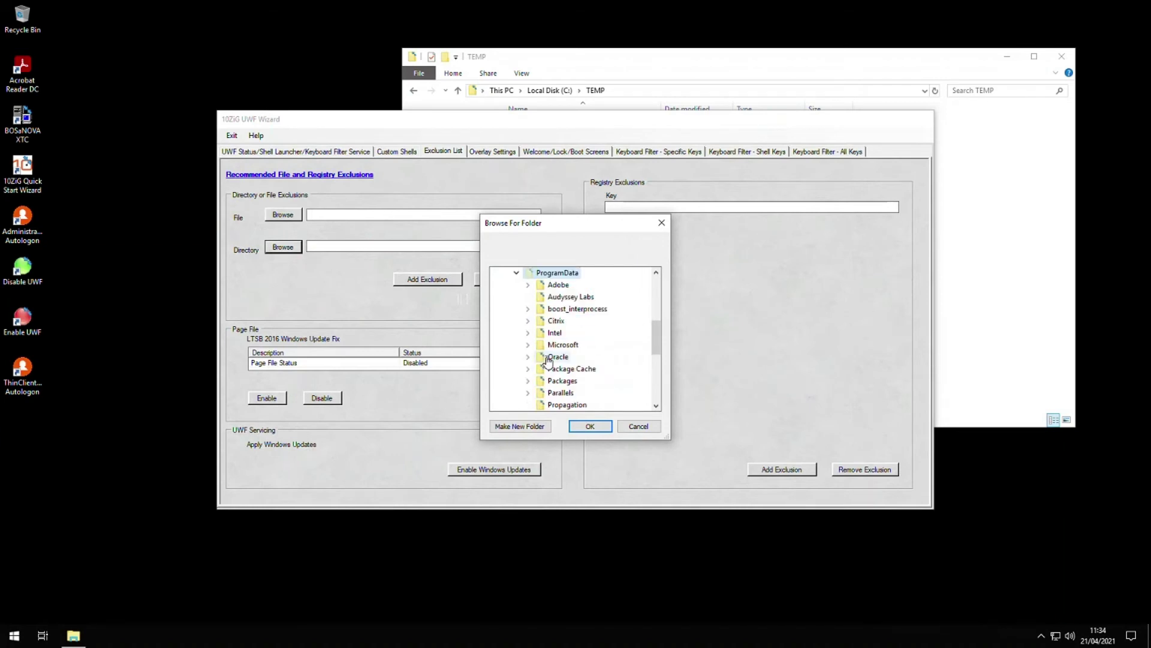
Pick Microsoft\Windows Defender and add it as a directory exclusion.
{"action": "key", "text": "m"}
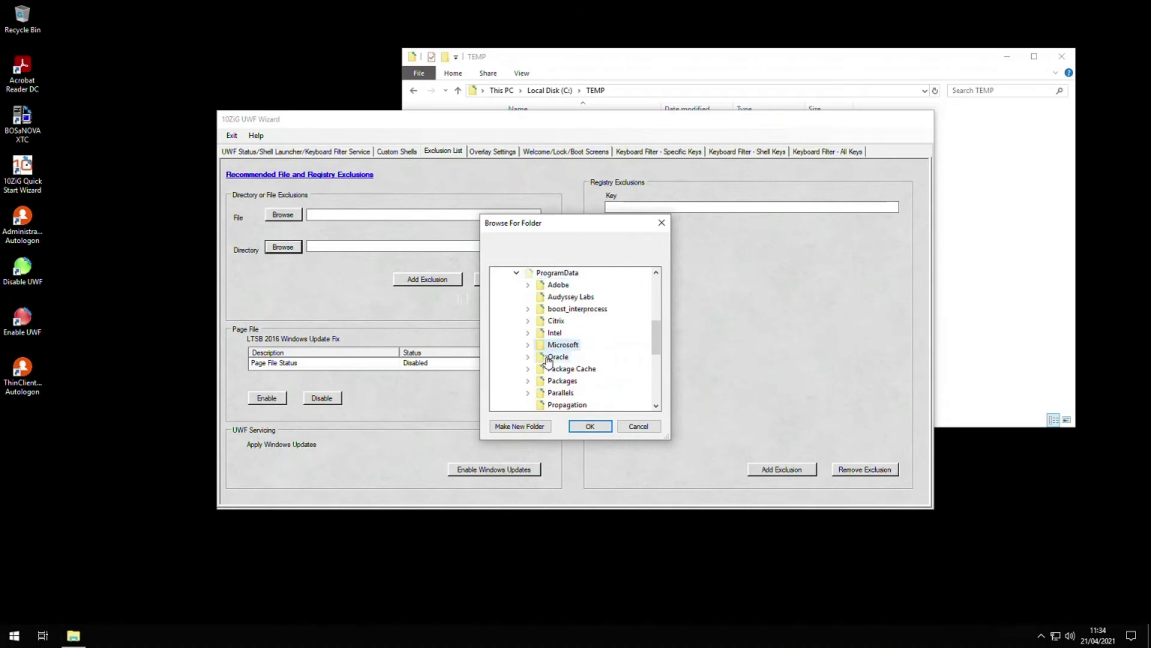
{"action": "key", "text": "Right"}
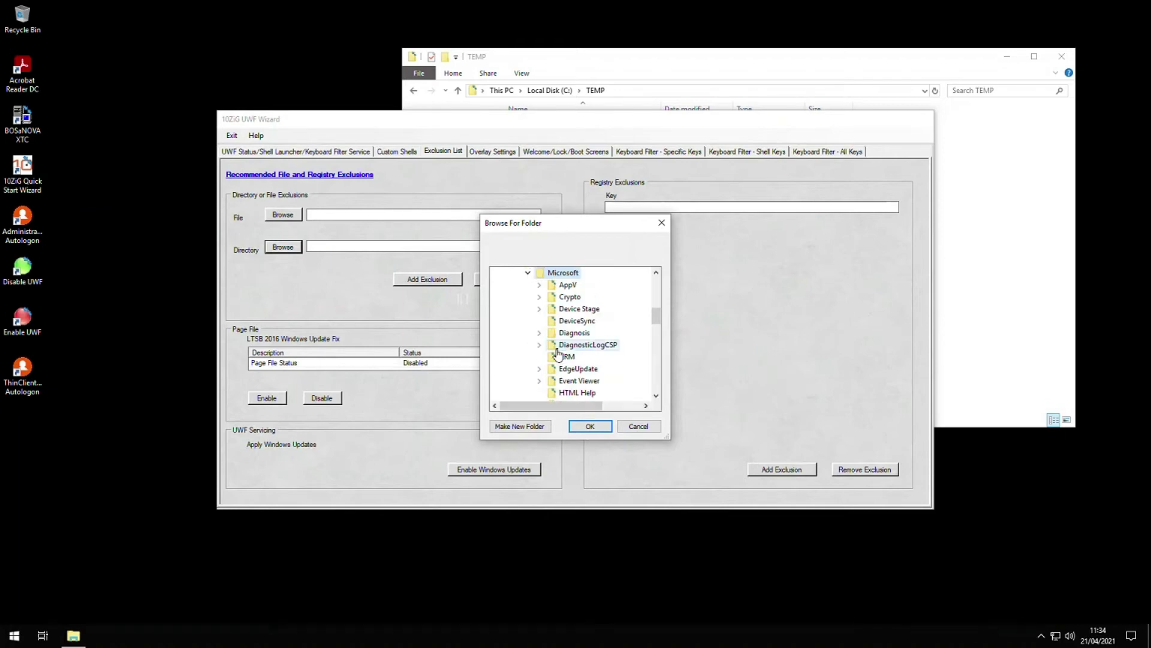
{"action": "scroll", "coordinate": [558, 360], "scroll_direction": "down", "scroll_amount": 6}
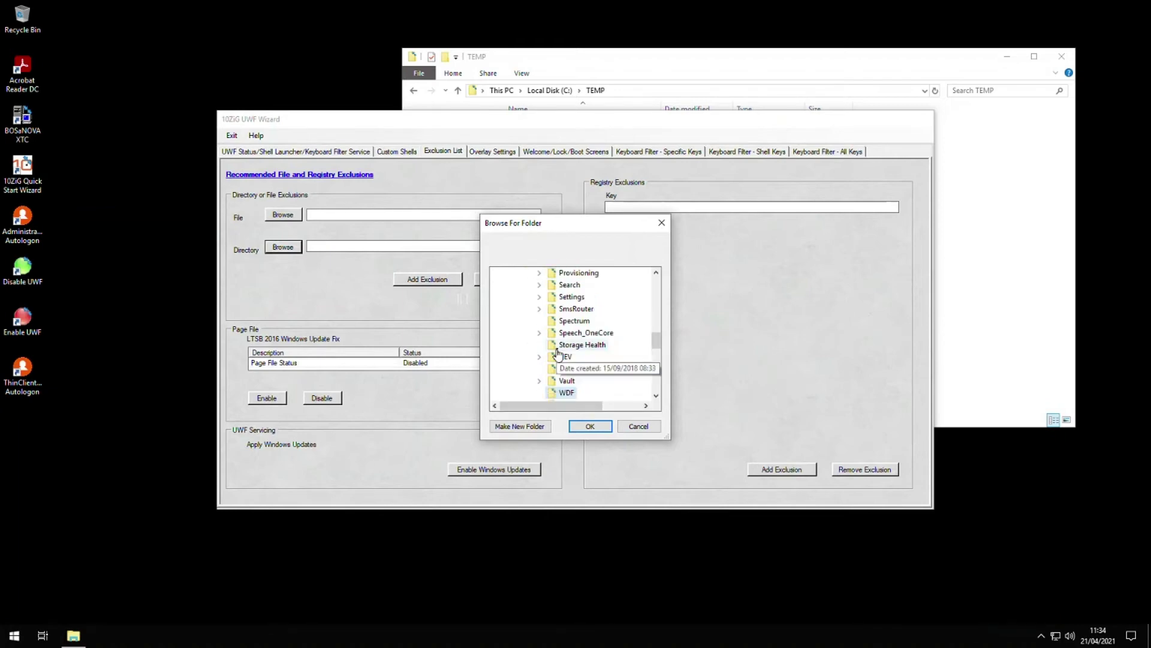
{"action": "left_click", "coordinate": [655, 397]}
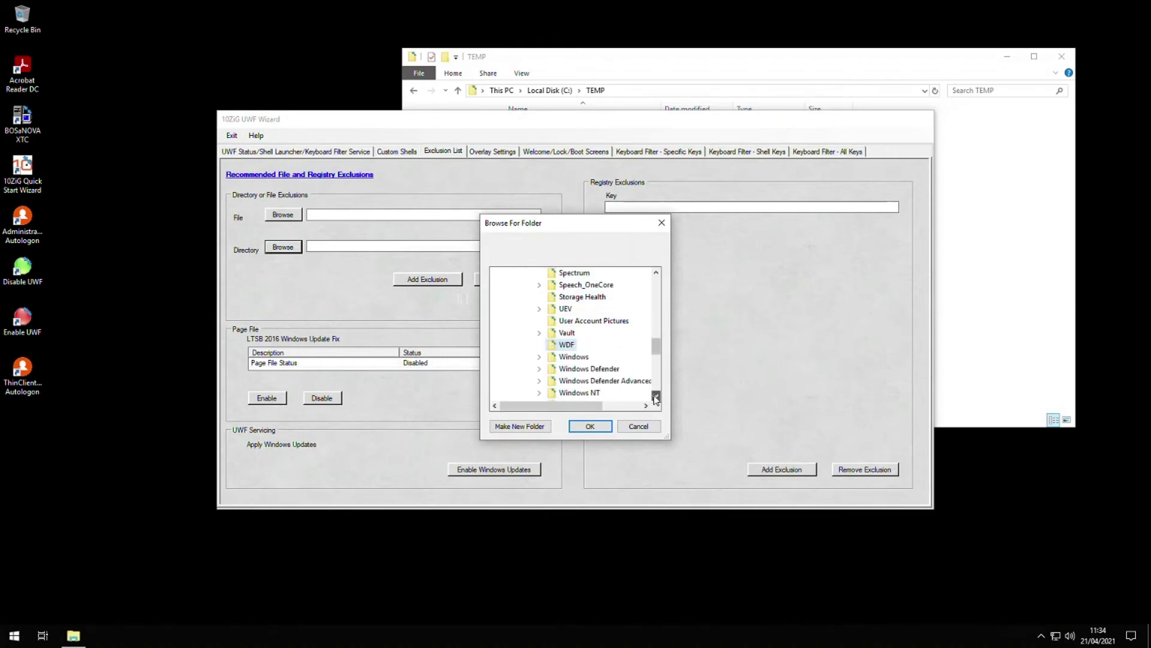
{"action": "double_click", "coordinate": [584, 370]}
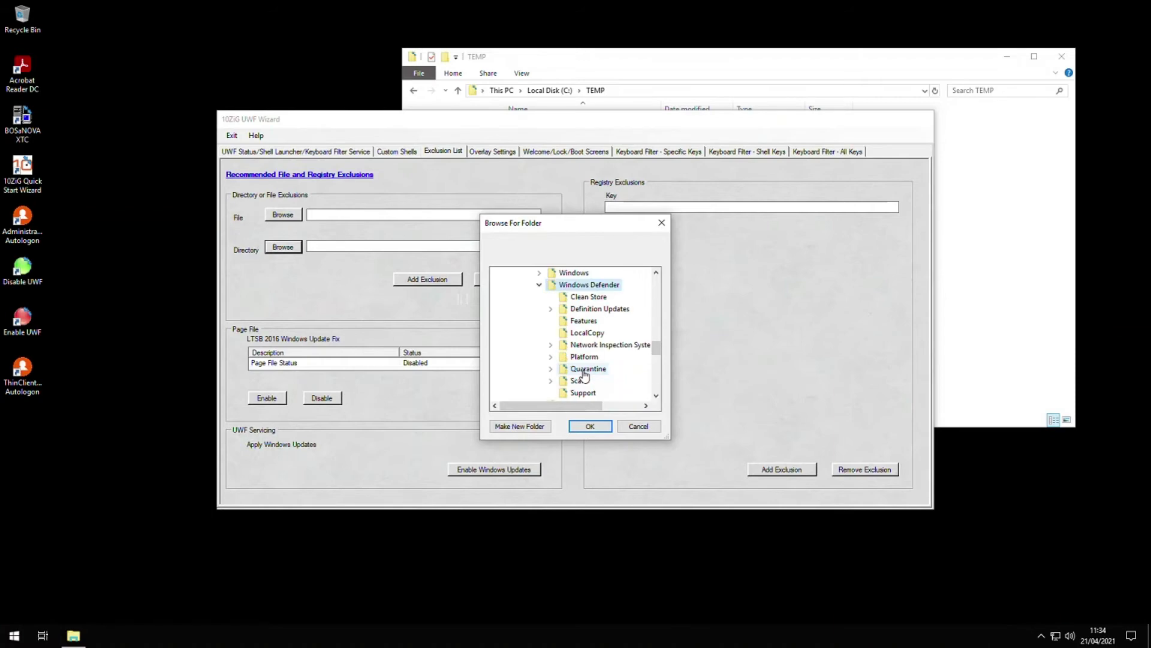
{"action": "left_click", "coordinate": [590, 427]}
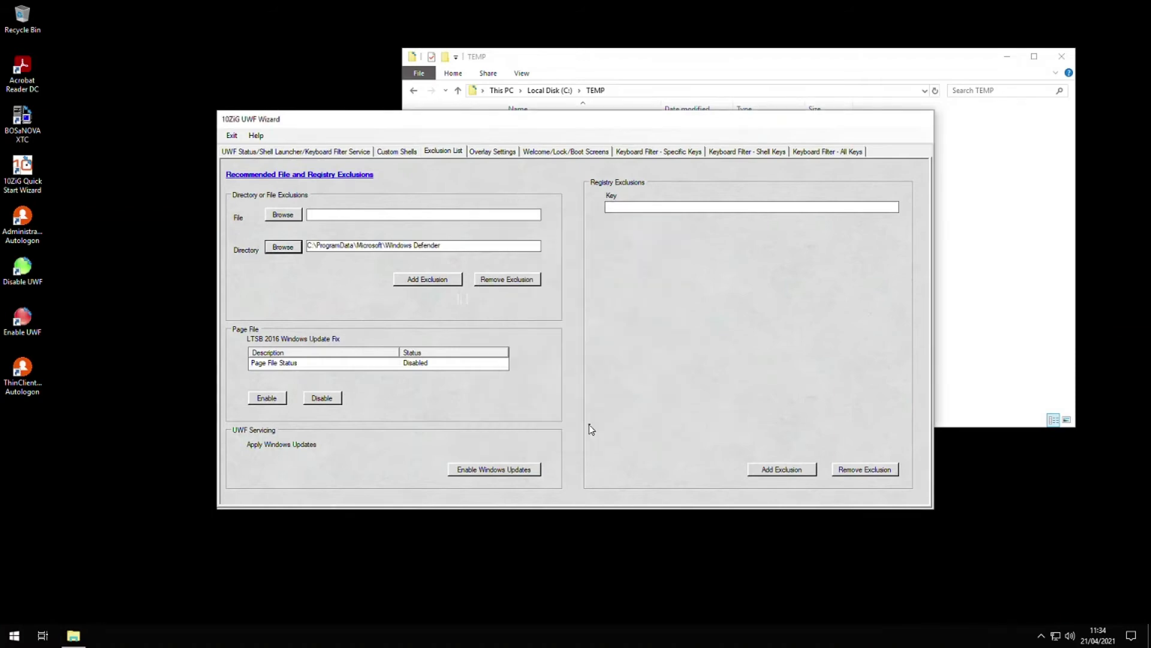
{"action": "left_click", "coordinate": [449, 282]}
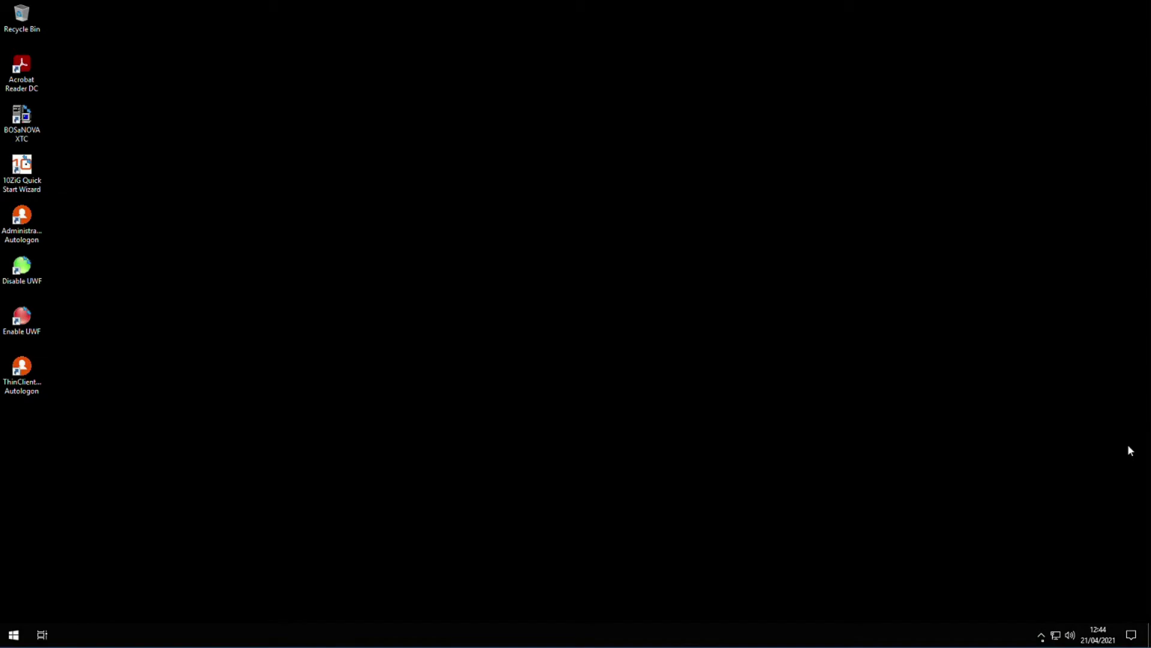
Add HKLM\SOFTWARE\AMD as a registry exclusion in UWF Wizard and accept rebooting now.
{"action": "left_click", "coordinate": [1041, 635]}
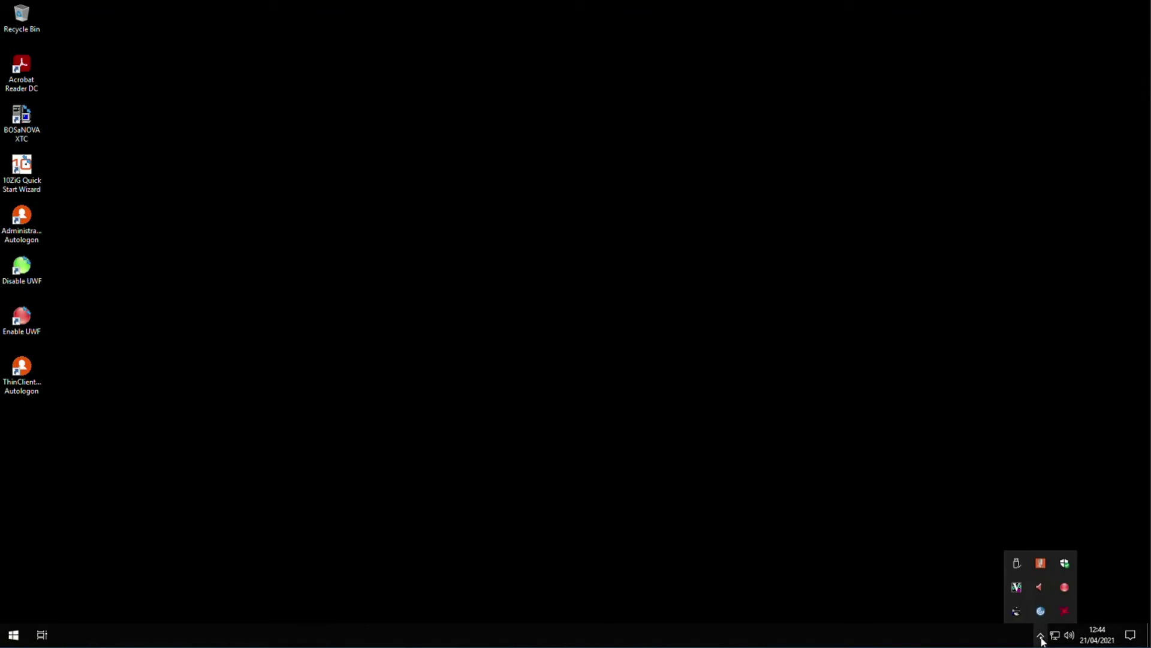
{"action": "left_click", "coordinate": [1064, 587]}
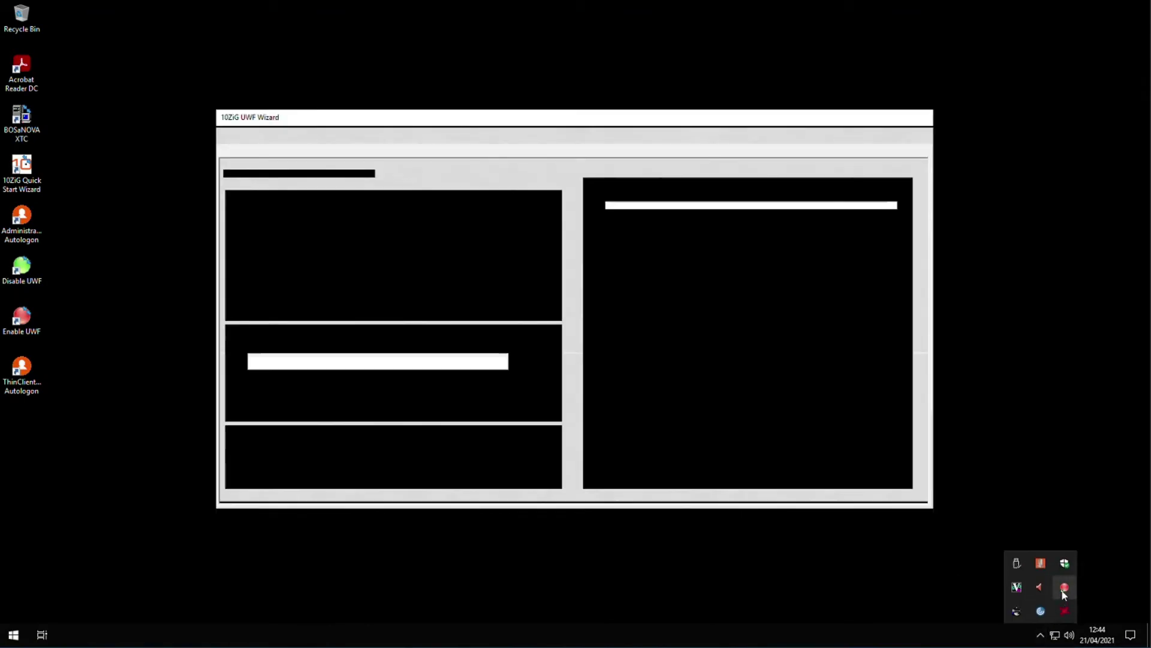
{"action": "left_click", "coordinate": [663, 207]}
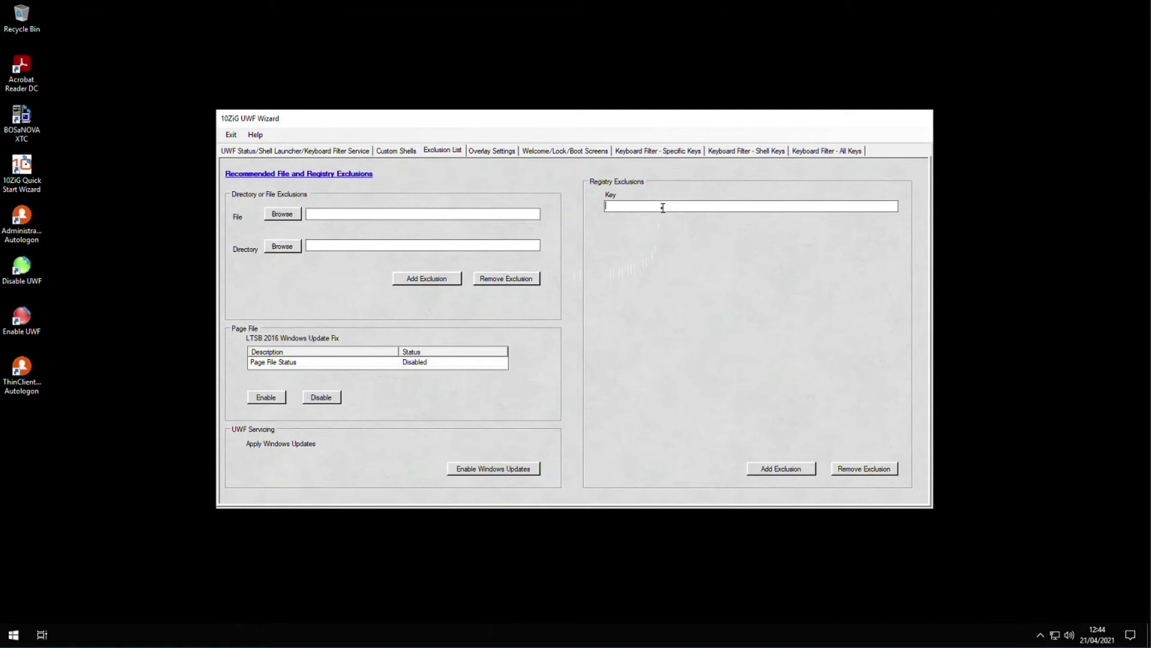
{"action": "type", "text": "HKLM\\SOFTWARE\\AMD"}
{"action": "left_click", "coordinate": [808, 469]}
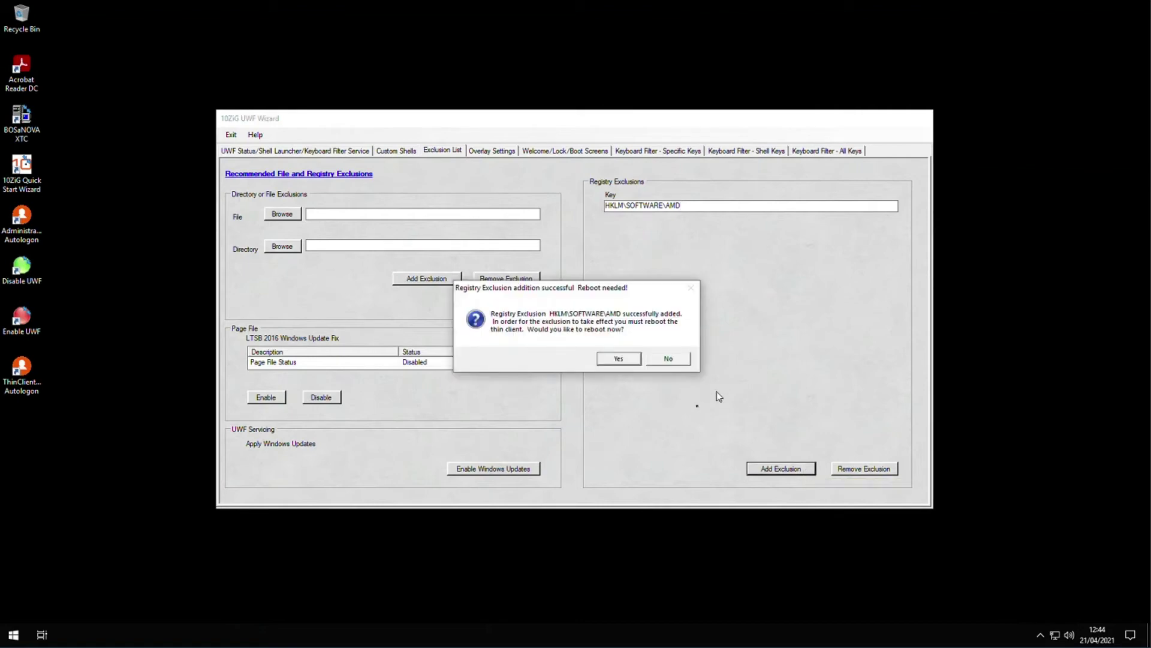
{"action": "left_click", "coordinate": [636, 359]}
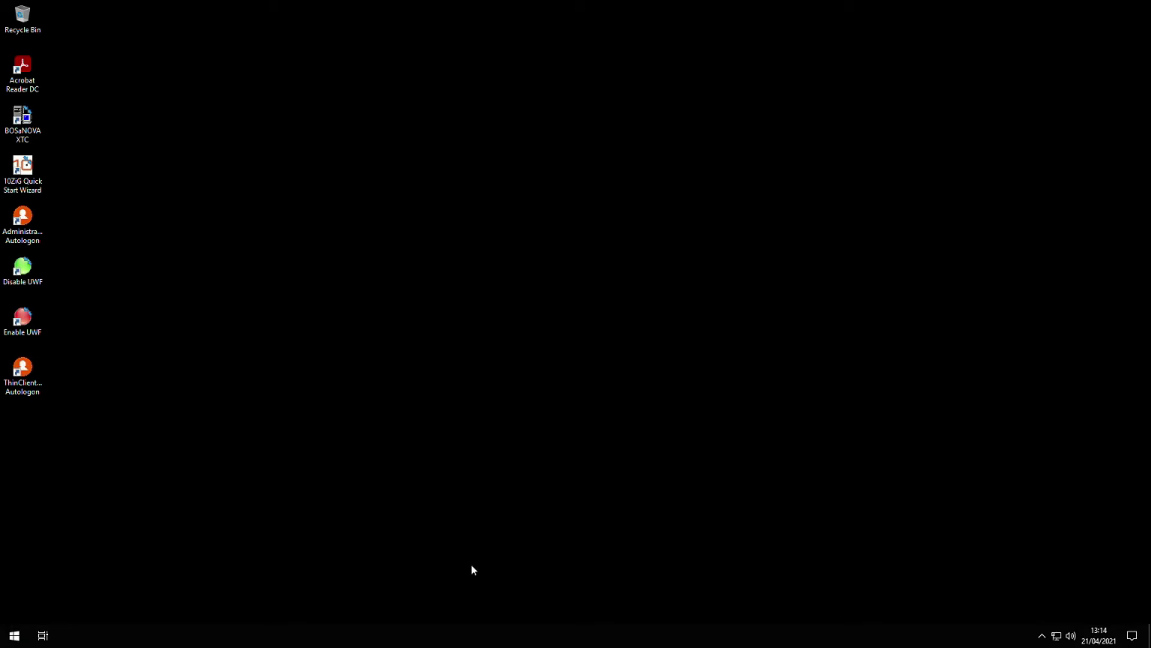
{"action": "left_click", "coordinate": [15, 636]}
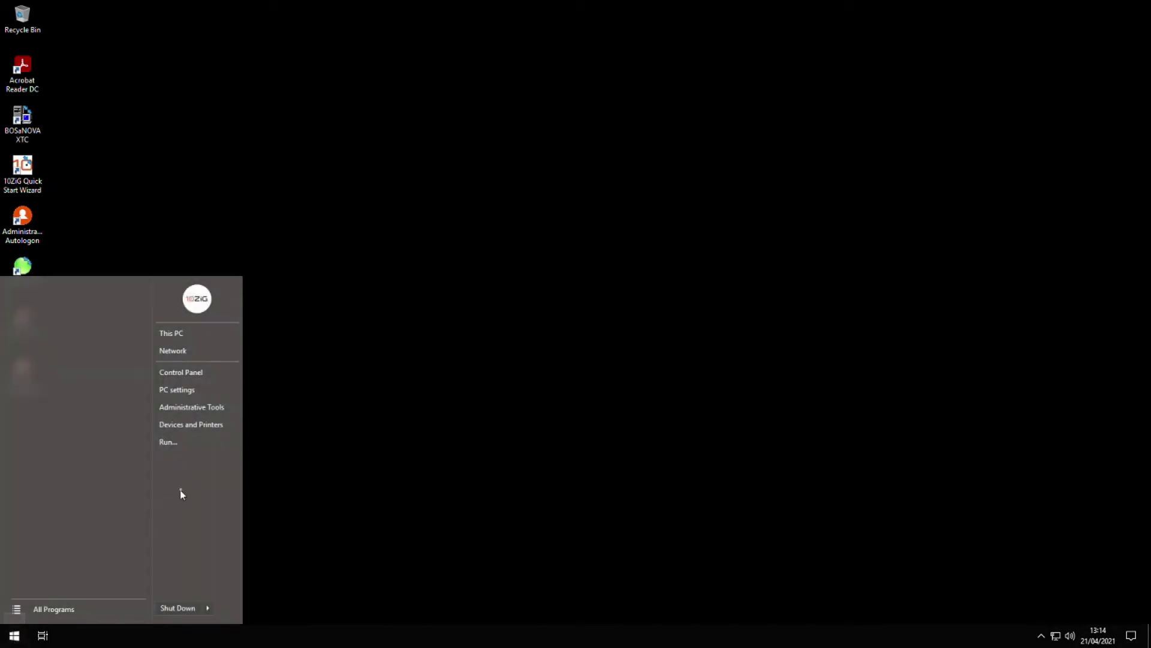
Run 'uwfmgr get-config' in Command Prompt, review the UWF configuration, then close it.
{"action": "left_click", "coordinate": [182, 442]}
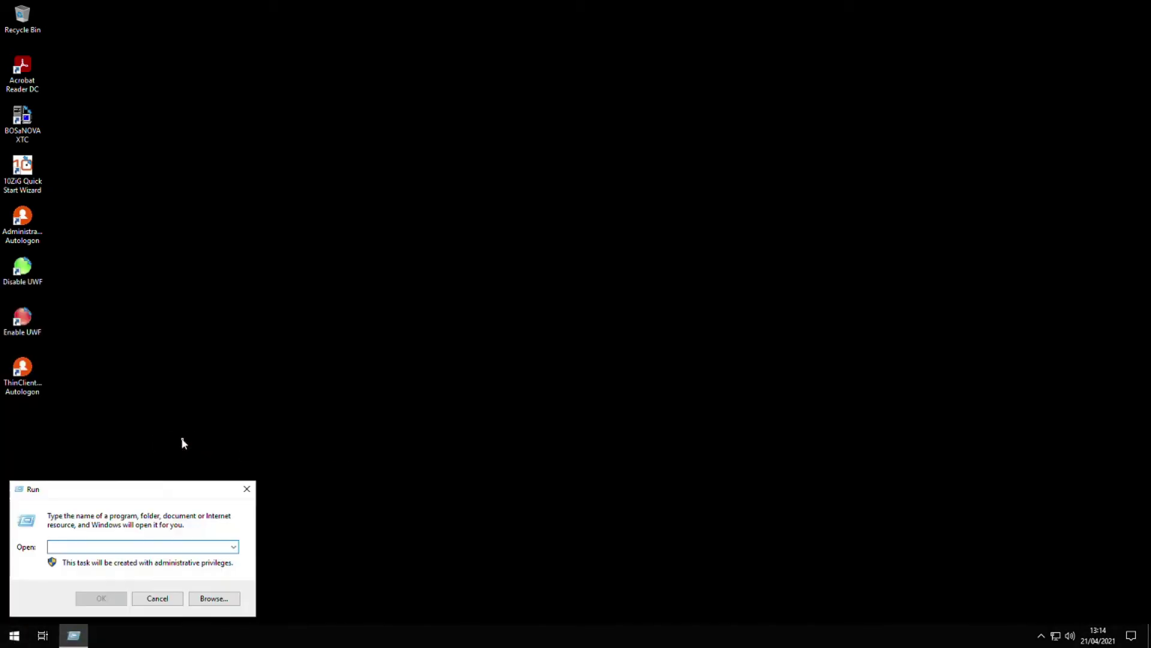
{"action": "type", "text": "cmd"}
{"action": "key", "text": "Return"}
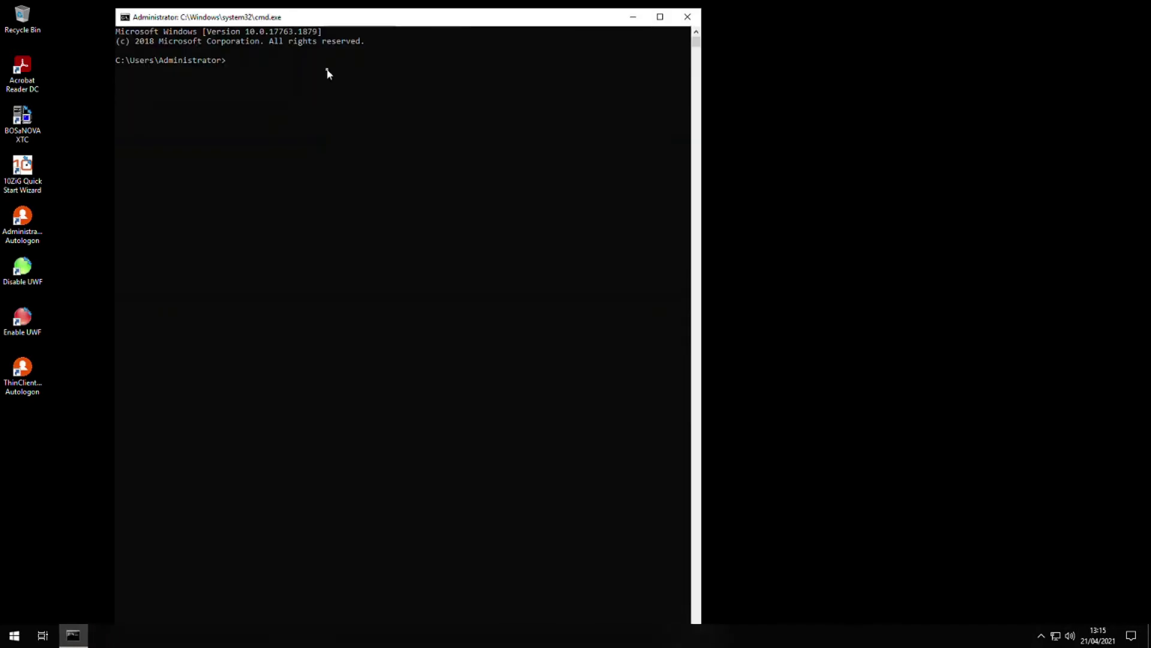
{"action": "type", "text": "uwfmgr get-config"}
{"action": "key", "text": "Return"}
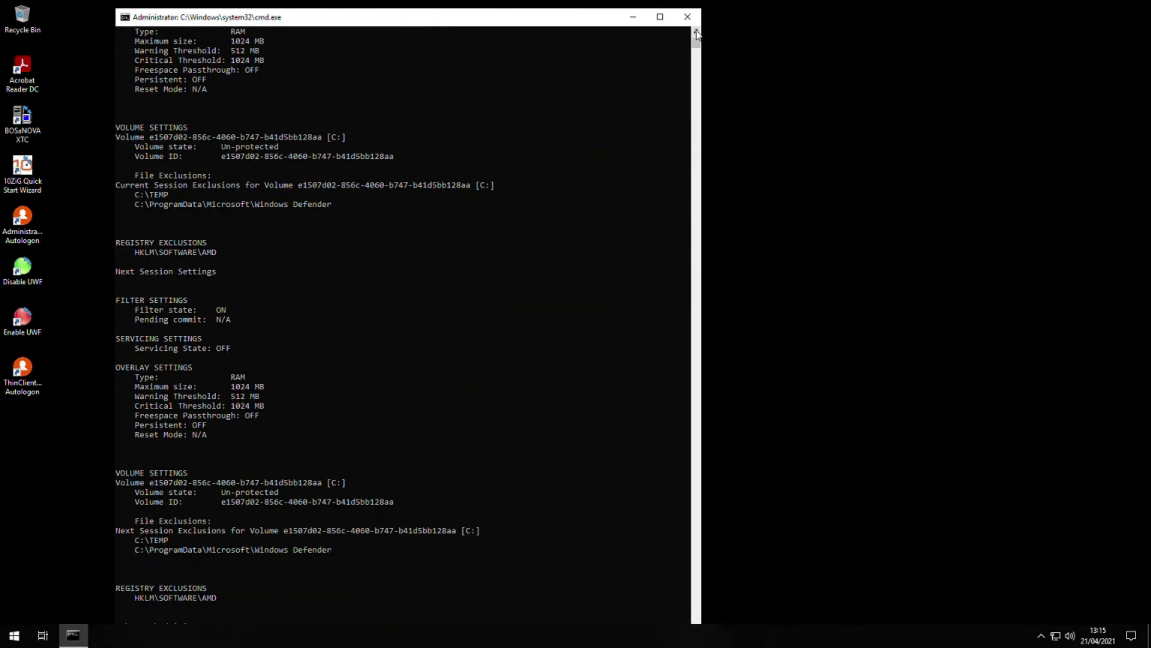
{"action": "scroll", "coordinate": [697, 34], "scroll_direction": "up", "scroll_amount": 4}
{"action": "scroll", "coordinate": [697, 35], "scroll_direction": "up", "scroll_amount": 2}
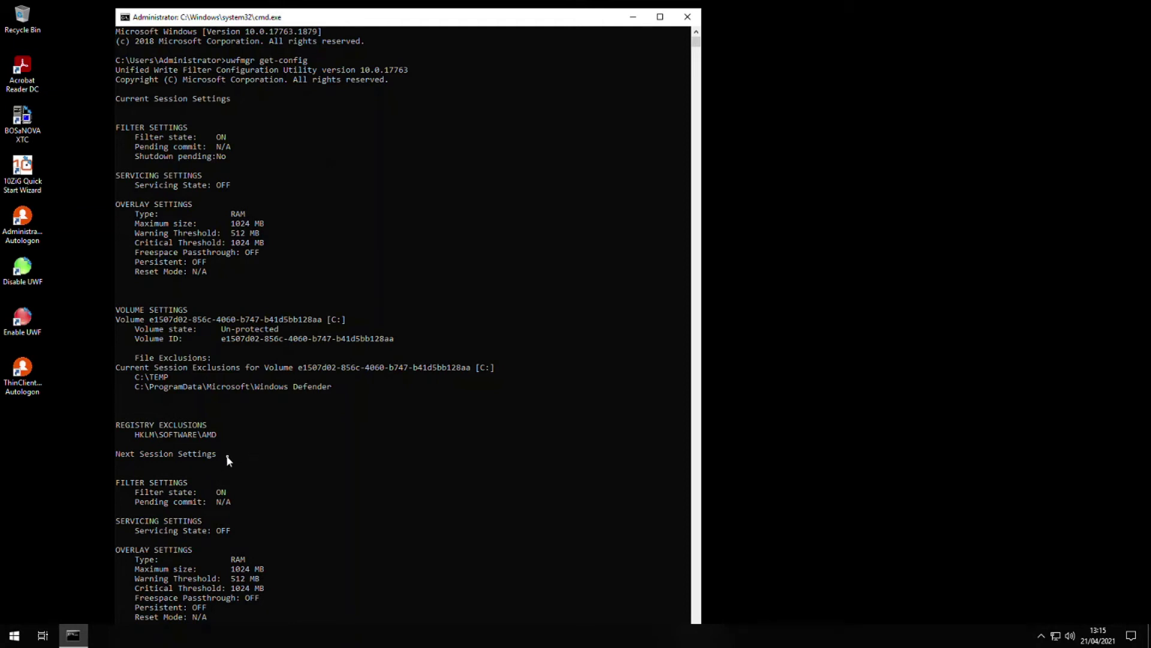
{"action": "scroll", "coordinate": [690, 240], "scroll_direction": "down", "scroll_amount": 9}
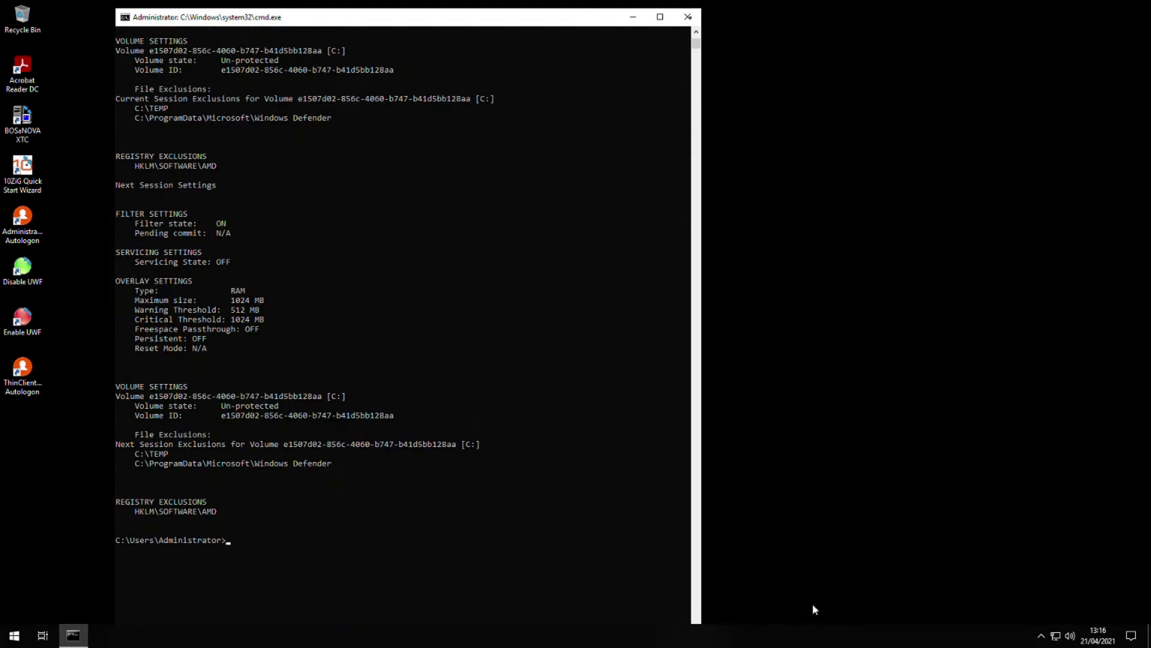
{"action": "left_click", "coordinate": [688, 17]}
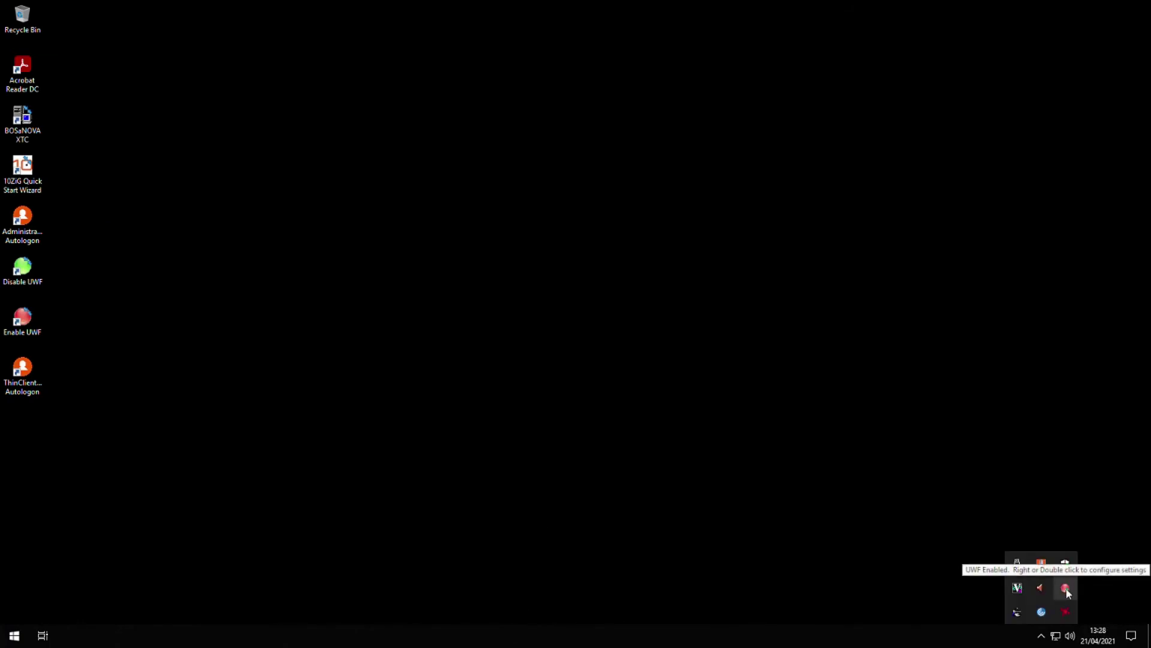
{"action": "left_click", "coordinate": [1066, 588]}
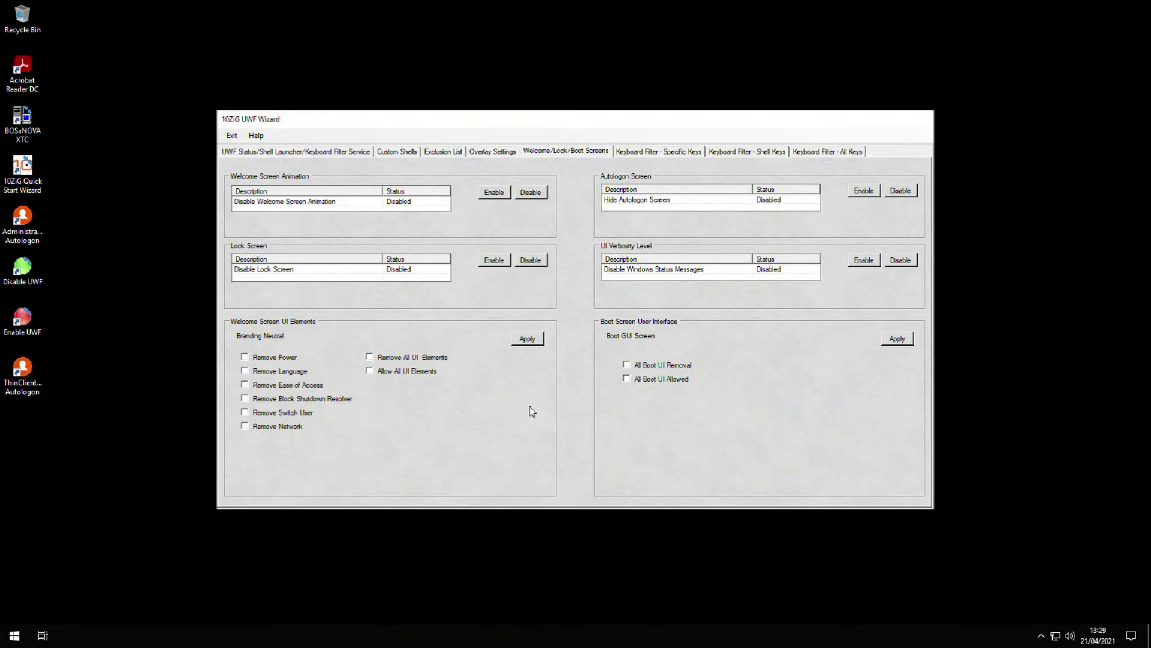
Review the Specific, Shell and All Keys filter lists, then select Disable Lock Screen.
{"action": "left_click", "coordinate": [670, 156]}
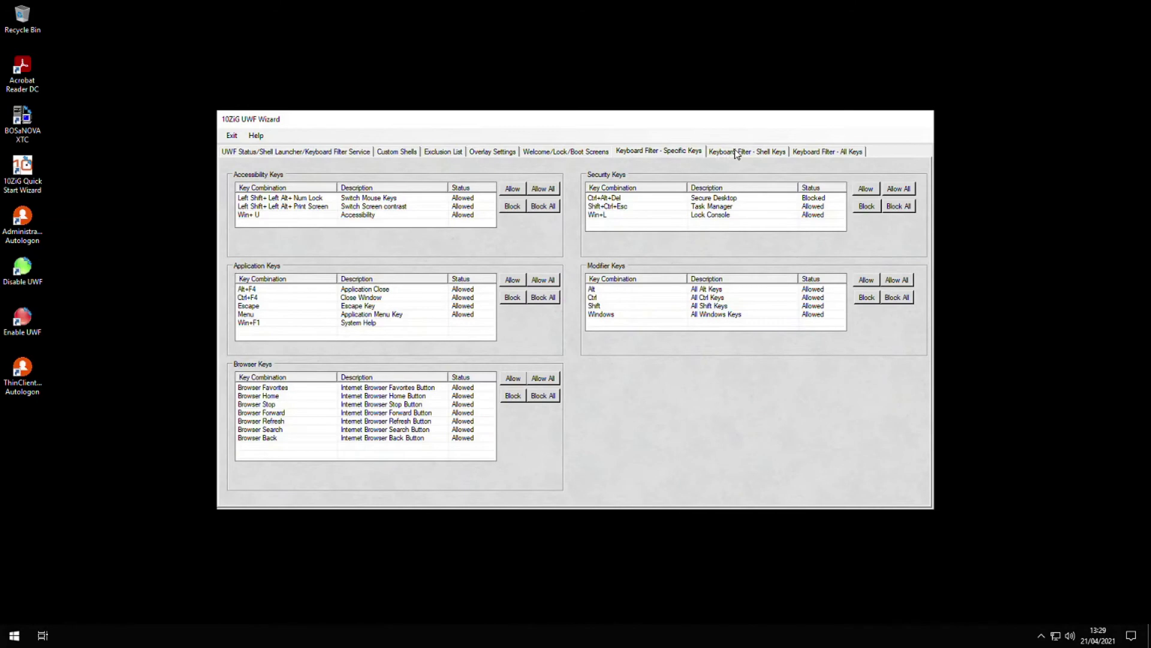
{"action": "left_click", "coordinate": [737, 155]}
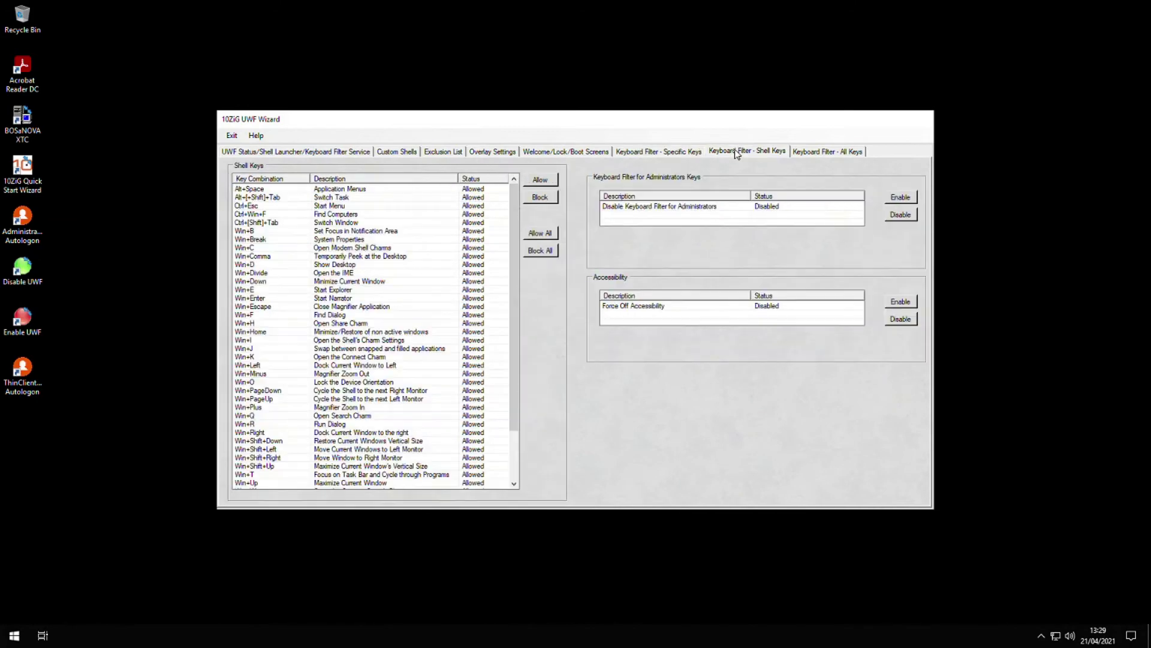
{"action": "left_click", "coordinate": [816, 156]}
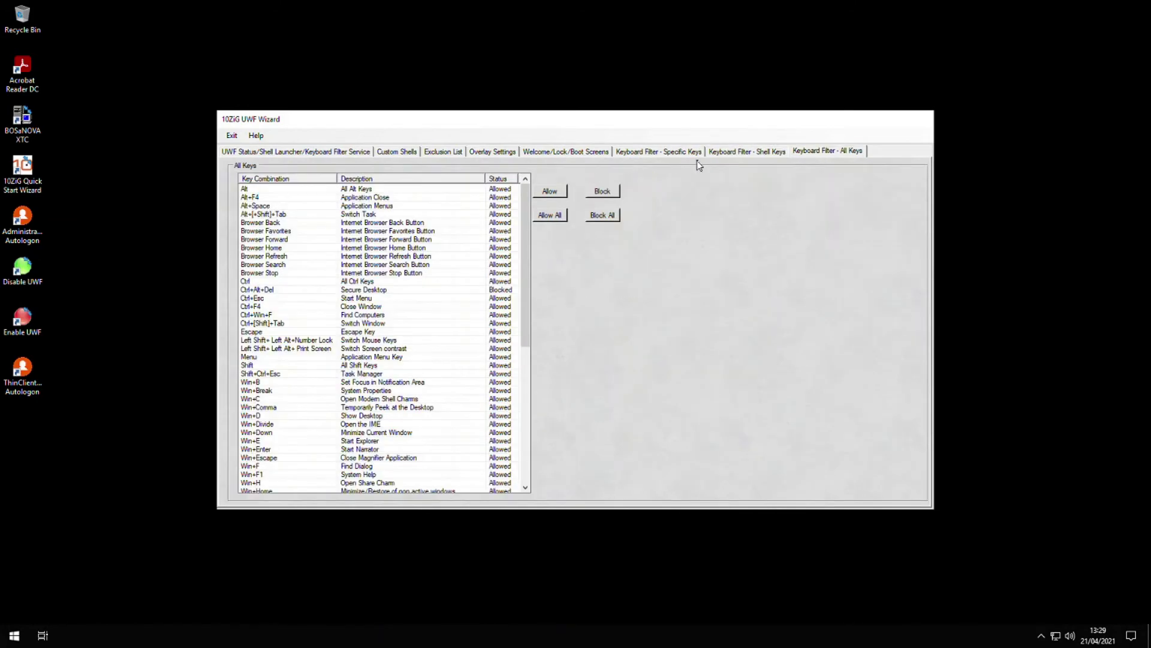
{"action": "left_click", "coordinate": [555, 154]}
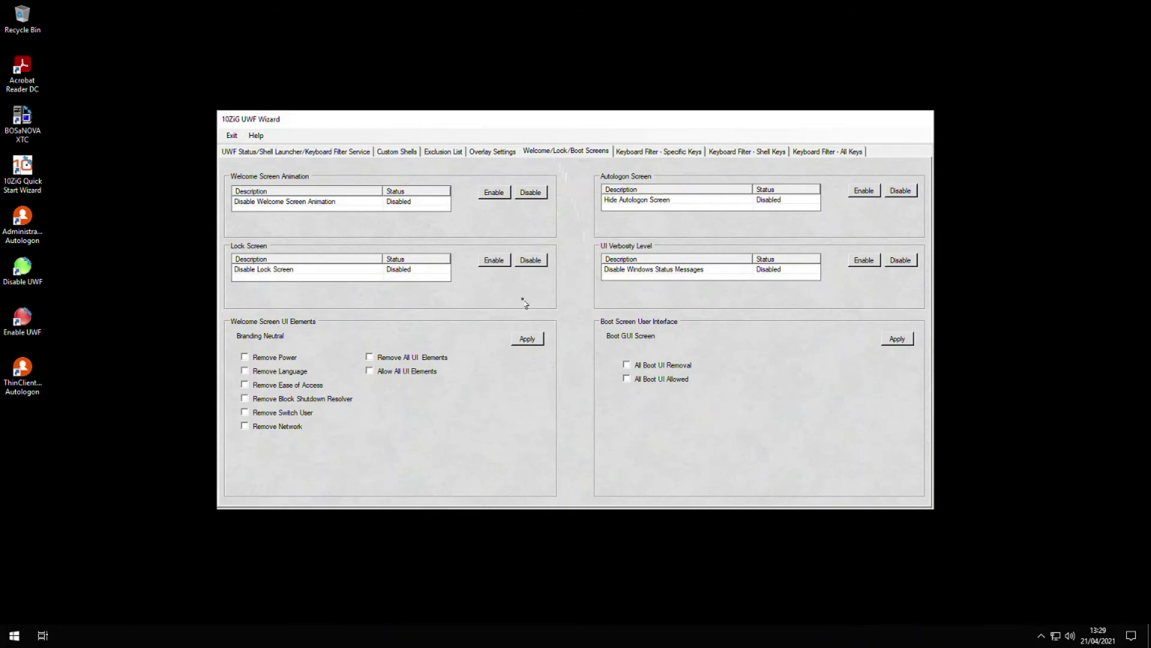
{"action": "left_click", "coordinate": [345, 272]}
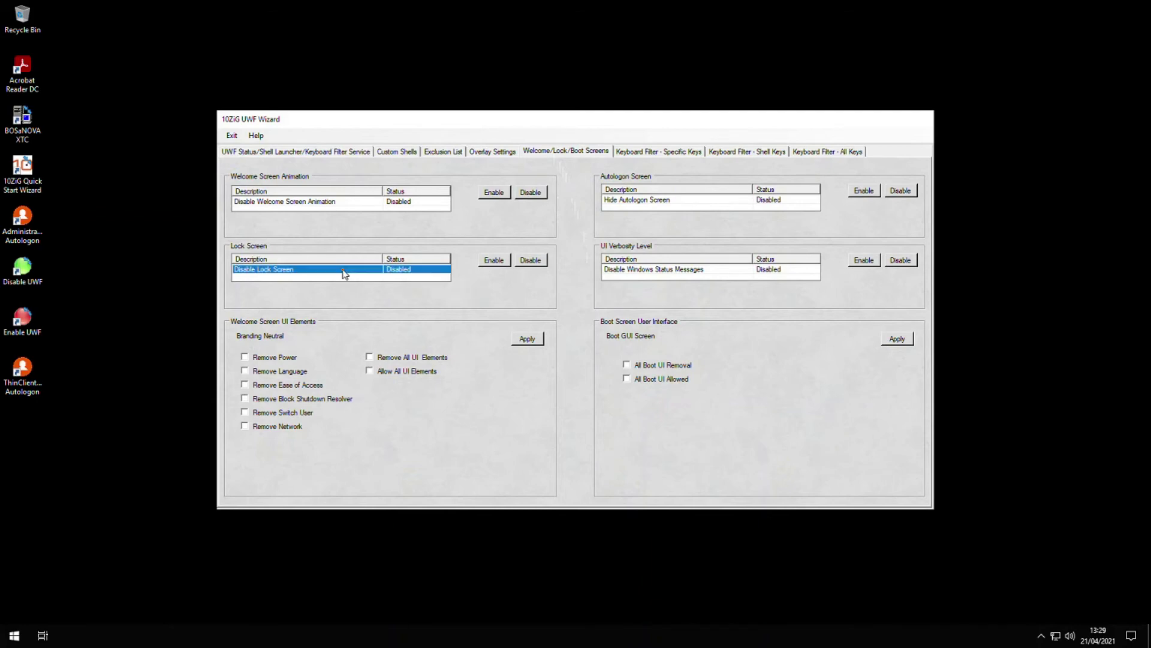
{"action": "left_click", "coordinate": [497, 261]}
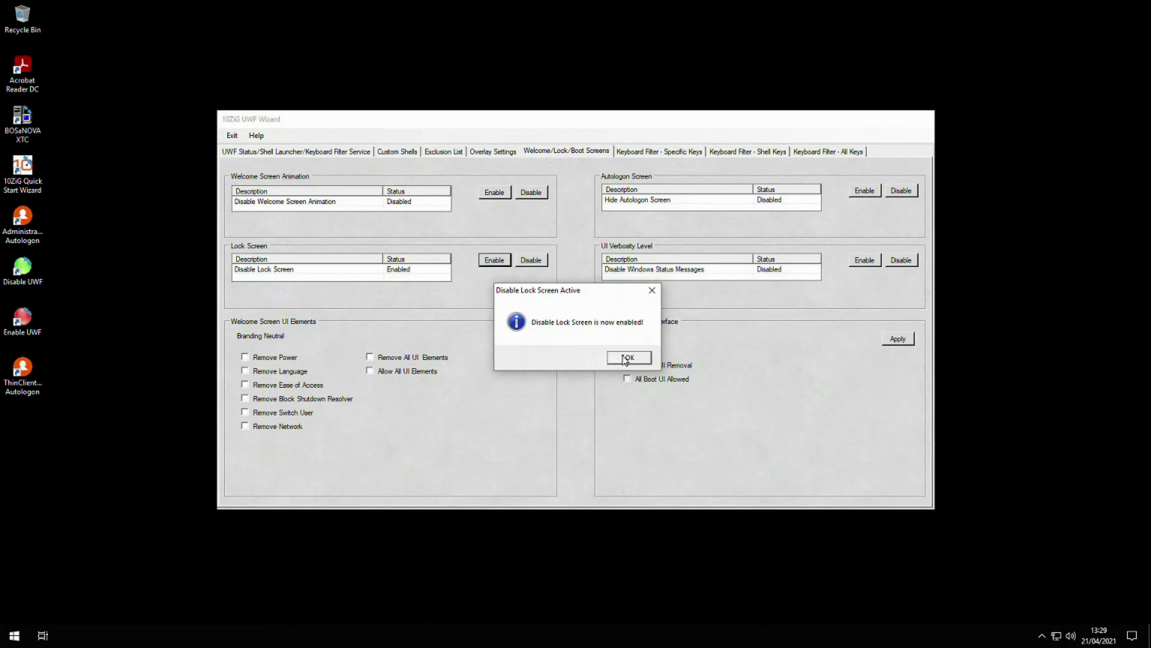
{"action": "left_click", "coordinate": [626, 358]}
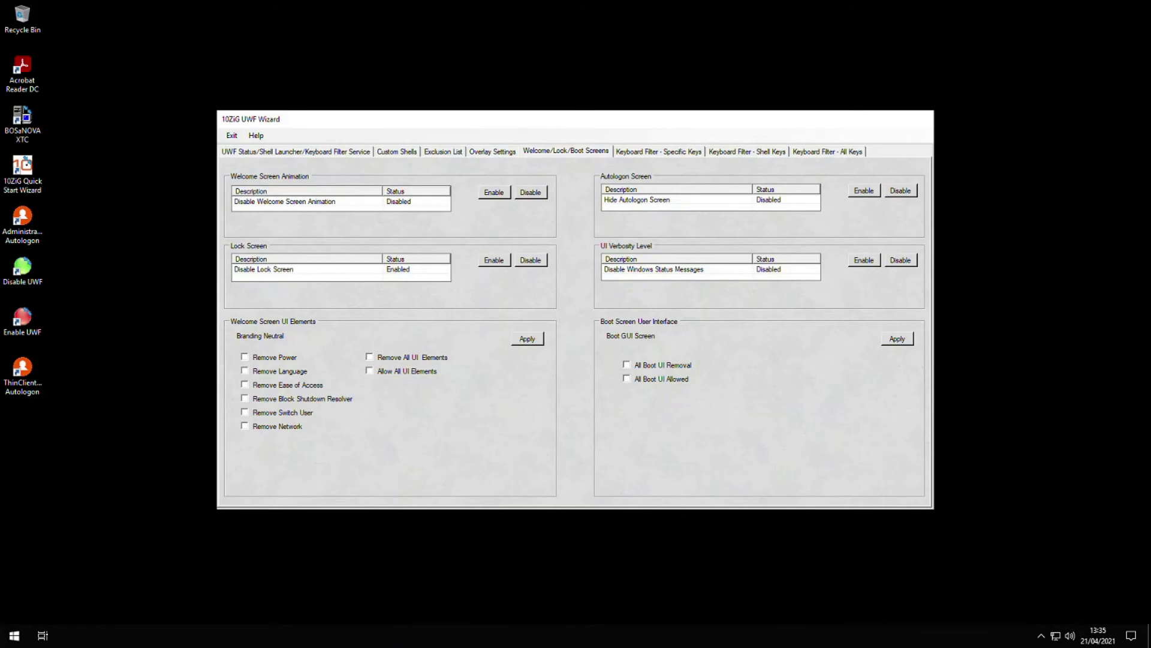
{"action": "key", "text": "ctrl+alt+Delete"}
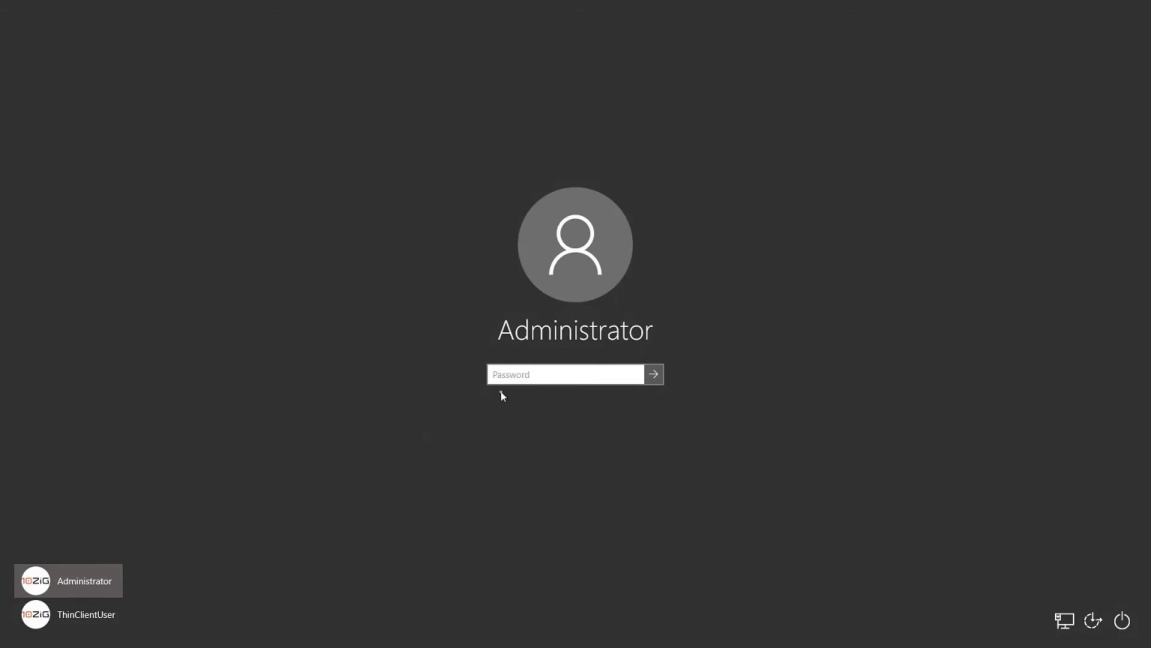
{"action": "type", "text": "*****"}
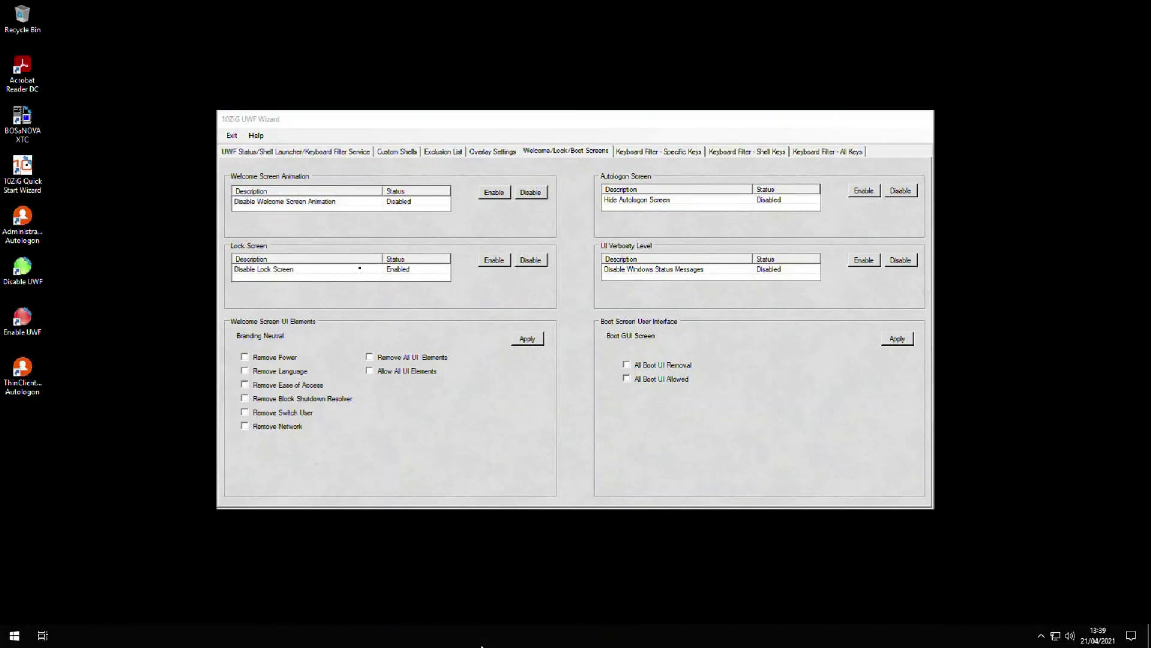
{"action": "left_click", "coordinate": [363, 270]}
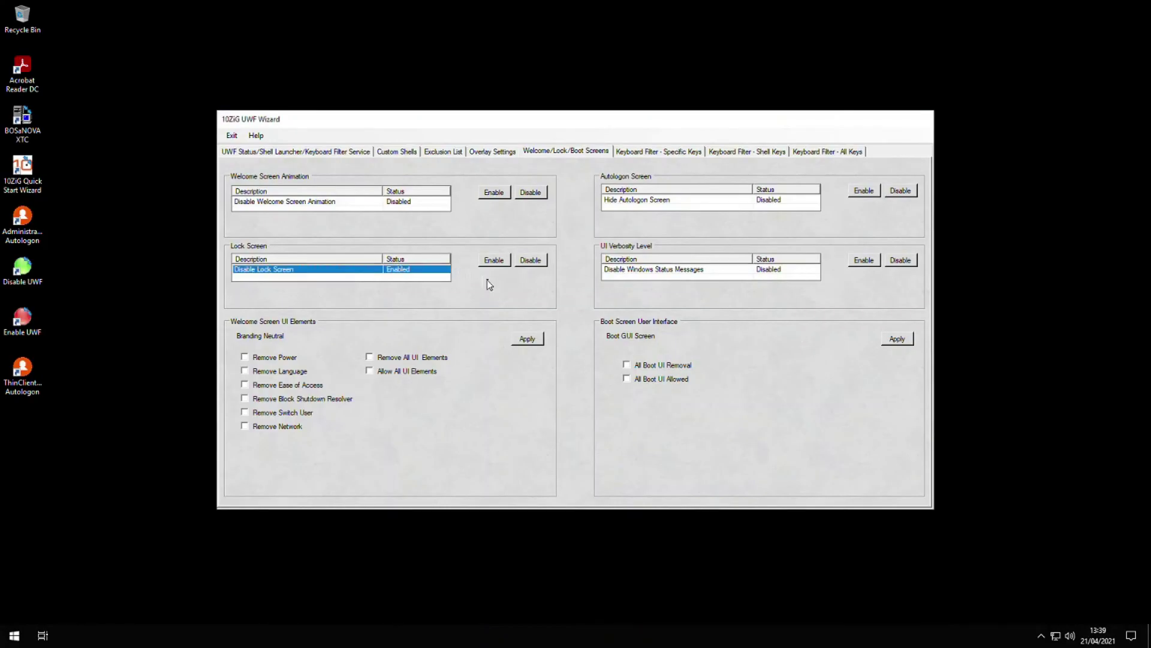
{"action": "left_click", "coordinate": [532, 261]}
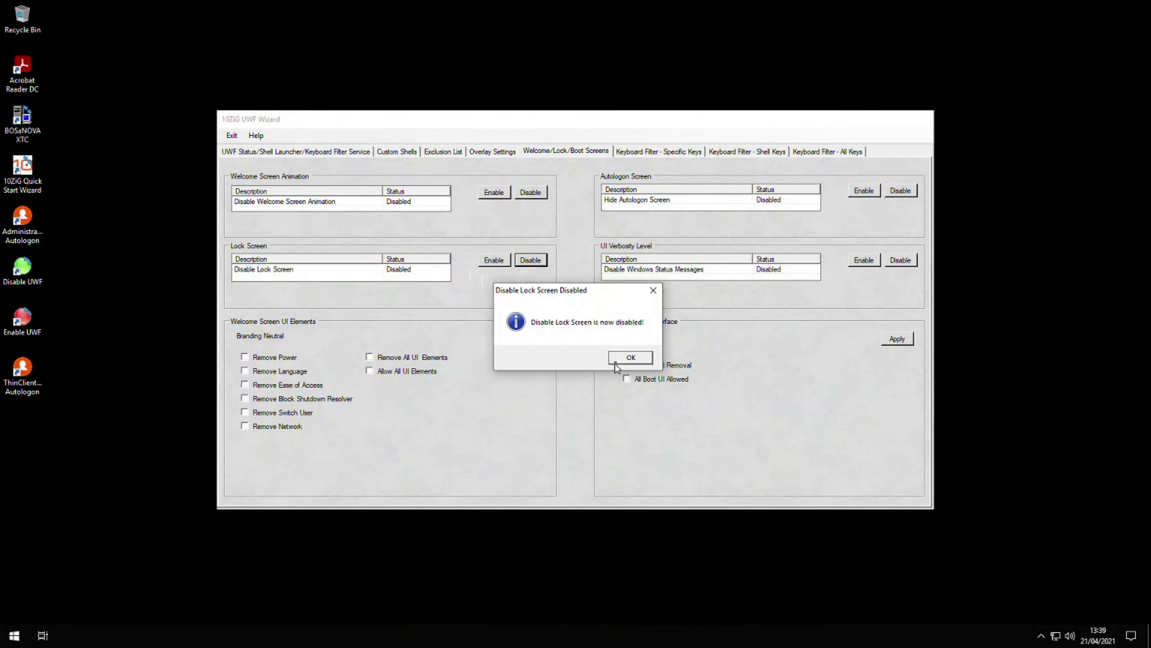
{"action": "left_click", "coordinate": [631, 358]}
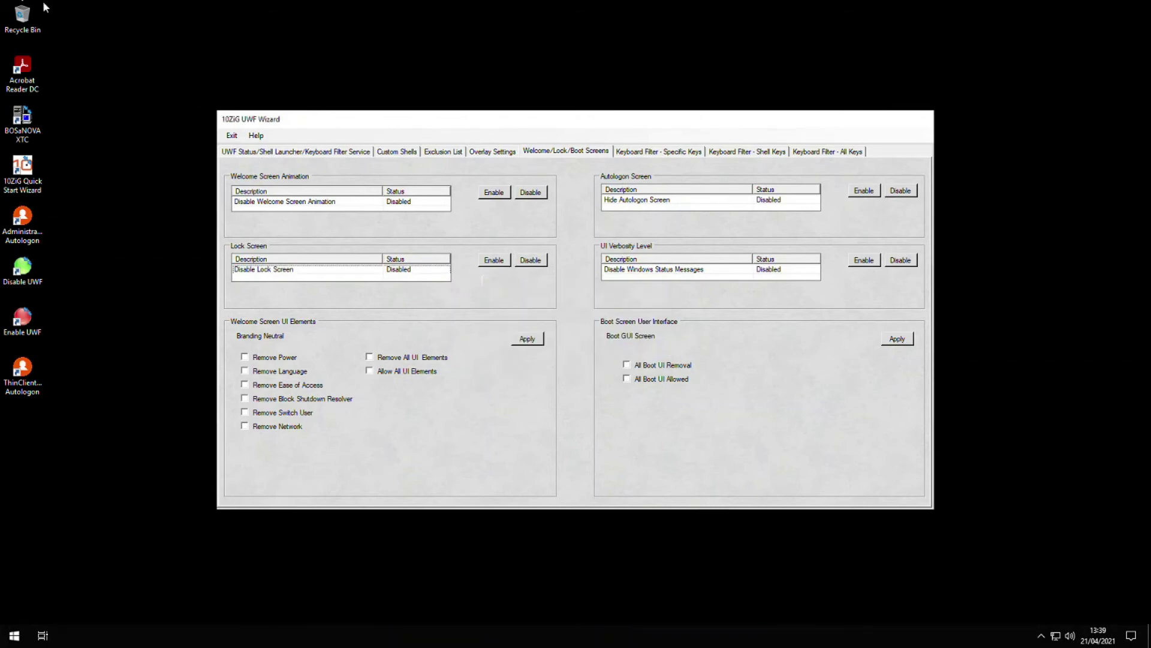
{"action": "key", "text": "ctrl+alt+Delete"}
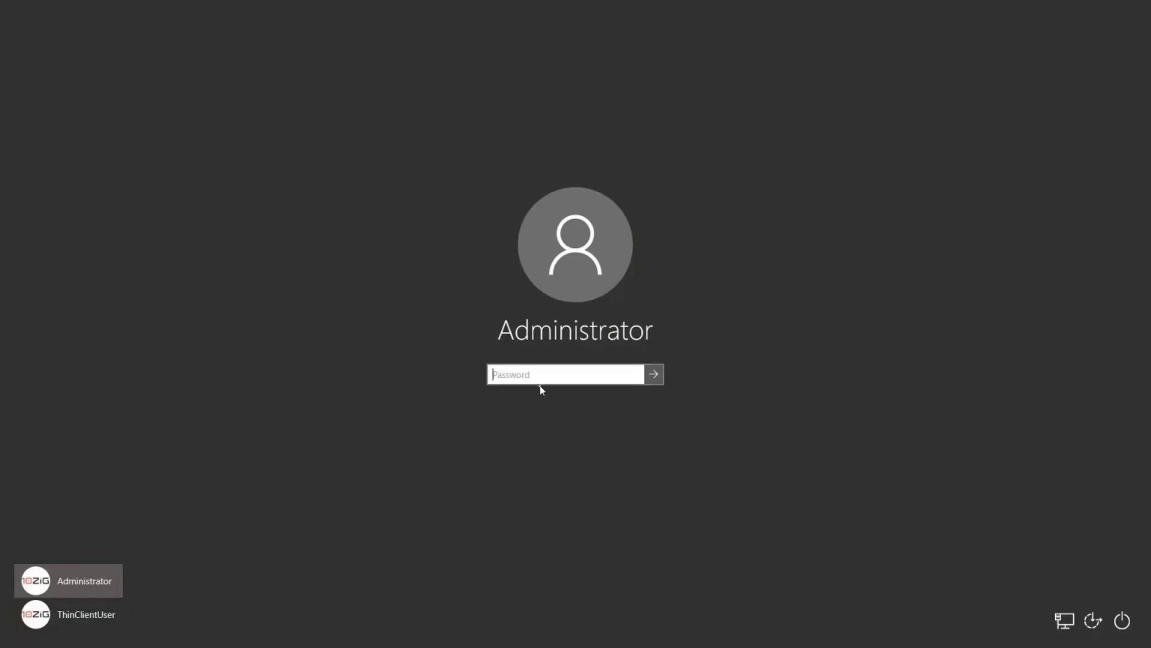
{"action": "type", "text": "••"}
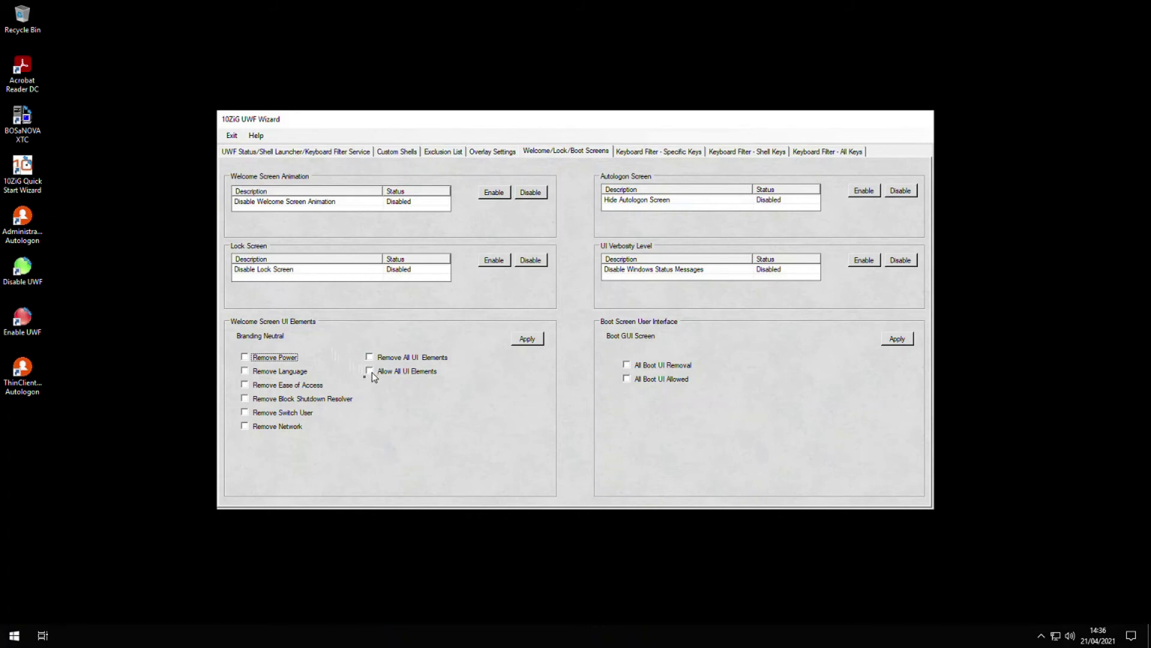
{"action": "left_click", "coordinate": [246, 399]}
Enable only Remove Power under Welcome Screen UI Elements, apply it, and verify with Ctrl+Alt+Del.
{"action": "left_click", "coordinate": [246, 385]}
{"action": "left_click", "coordinate": [250, 399]}
{"action": "left_click", "coordinate": [246, 385]}
{"action": "left_click", "coordinate": [370, 358]}
{"action": "left_click", "coordinate": [244, 356]}
{"action": "left_click", "coordinate": [525, 344]}
{"action": "left_click", "coordinate": [647, 359]}
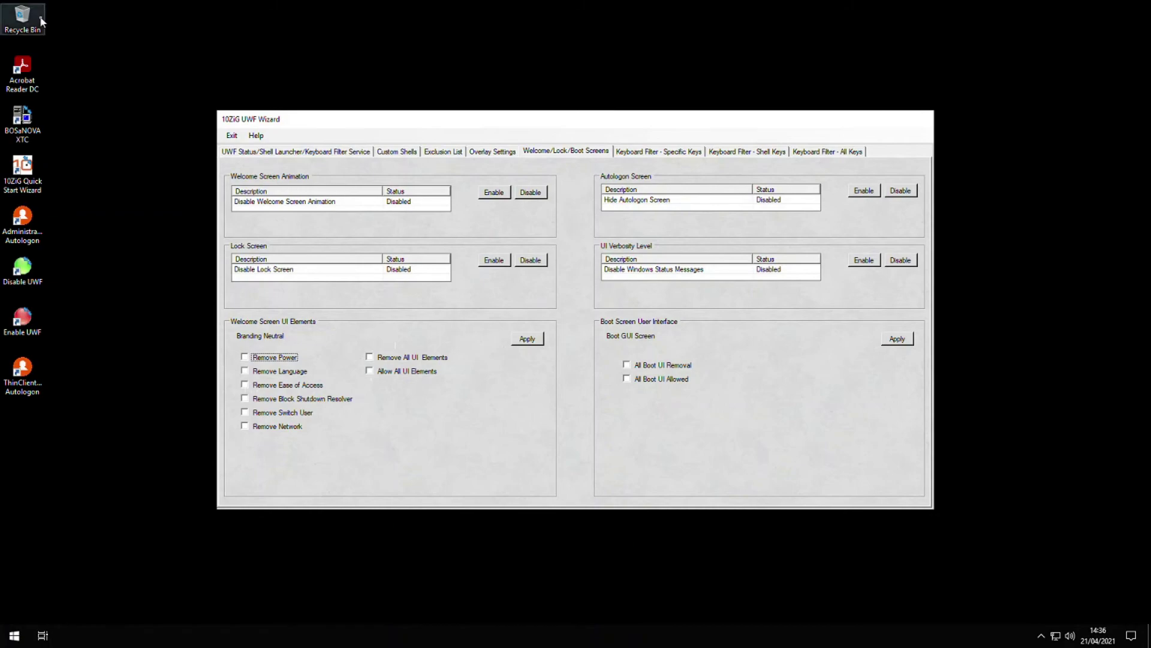
{"action": "key", "text": "ctrl+alt+Delete"}
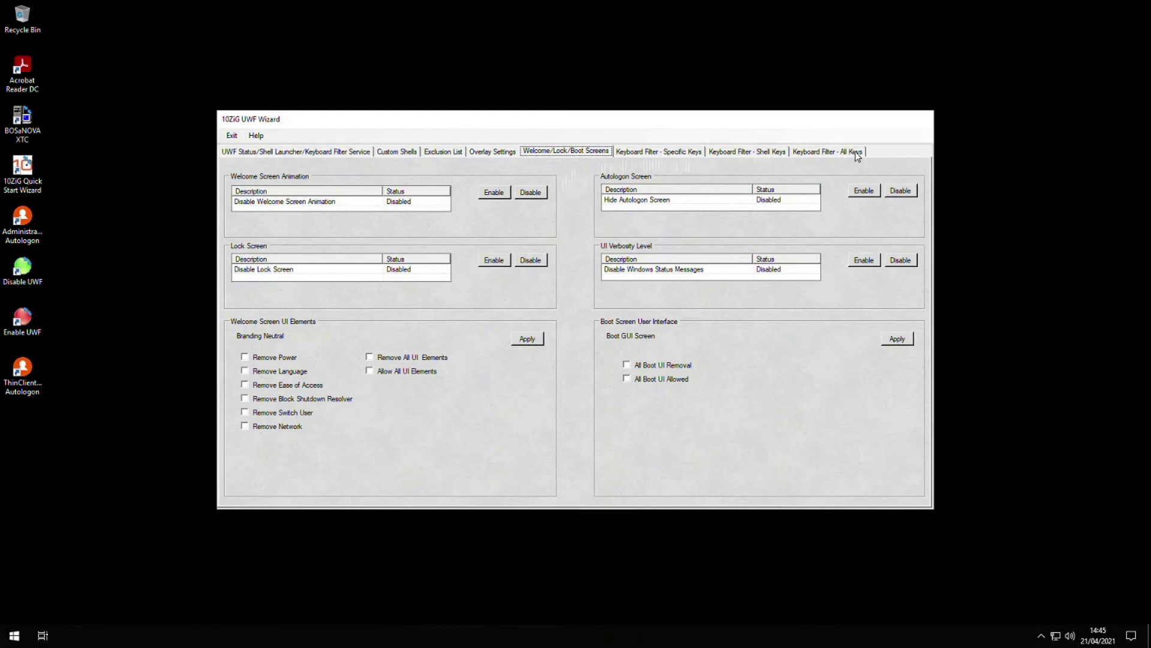
{"action": "left_click", "coordinate": [684, 153]}
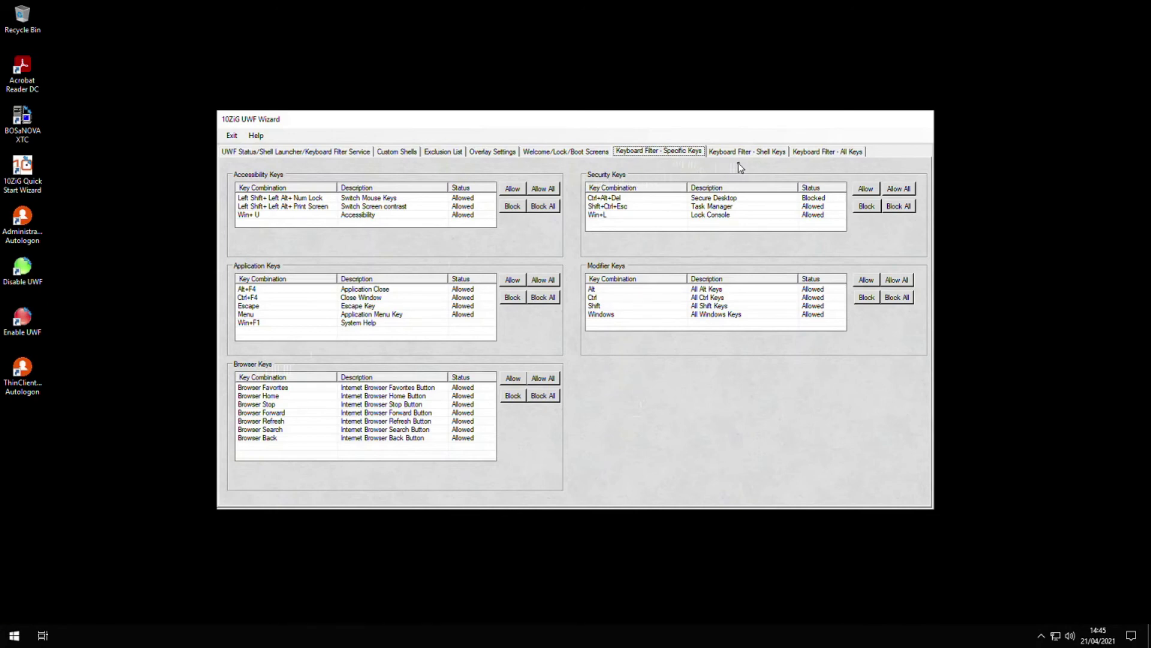
Show the Shell Keys filter list and select the Win+R and Win+E entries.
{"action": "left_click", "coordinate": [776, 152]}
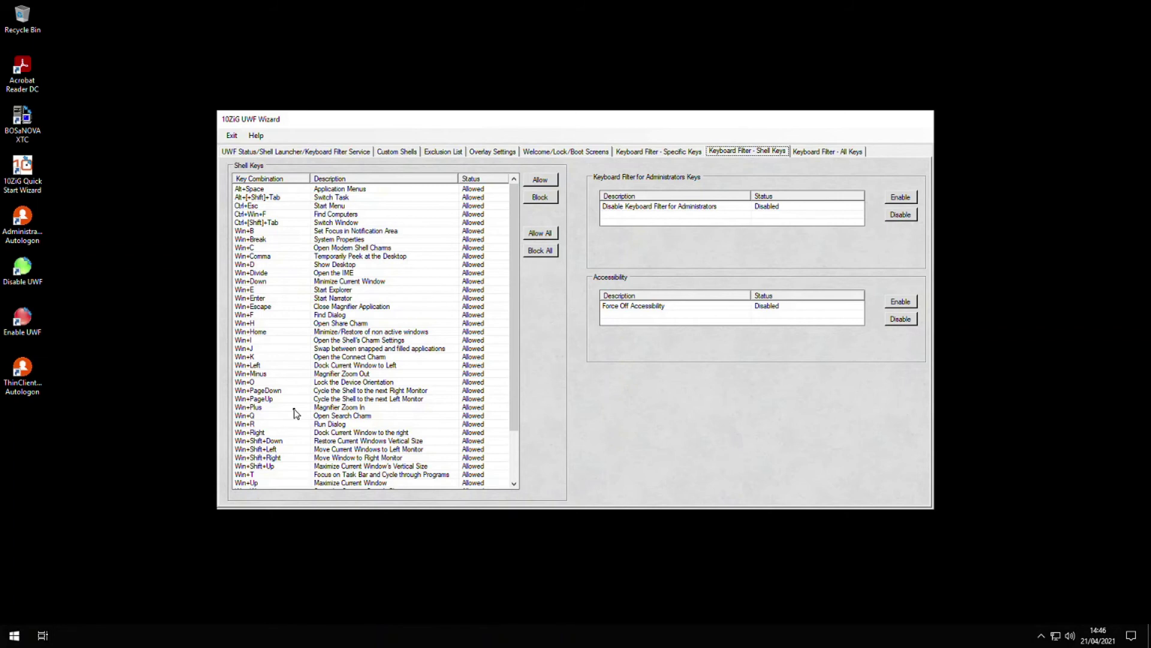
{"action": "left_click", "coordinate": [266, 425]}
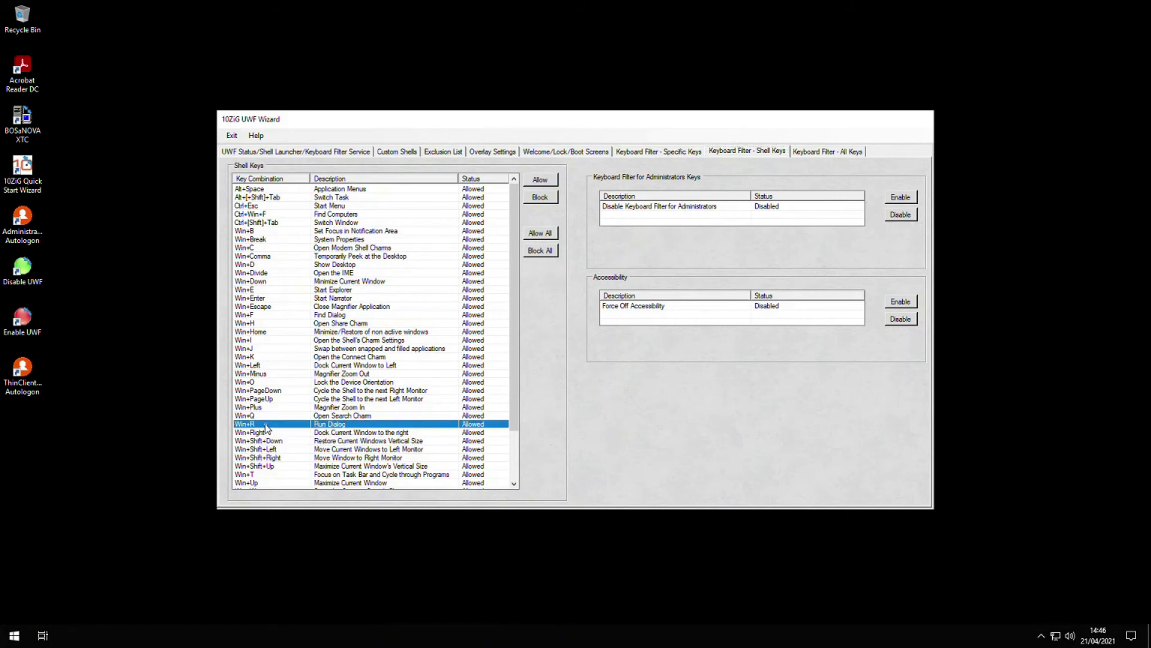
{"action": "left_click", "coordinate": [268, 291]}
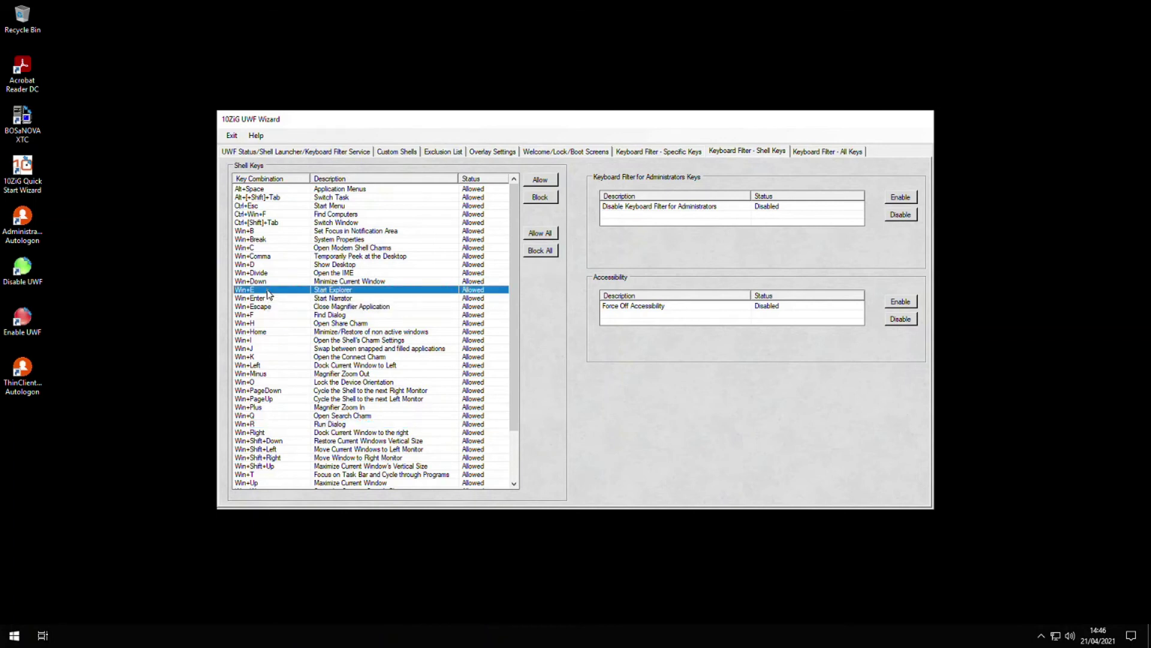
Show the All Keys filter list and scroll it to check Ctrl+Alt+Del is Blocked.
{"action": "left_click", "coordinate": [836, 154]}
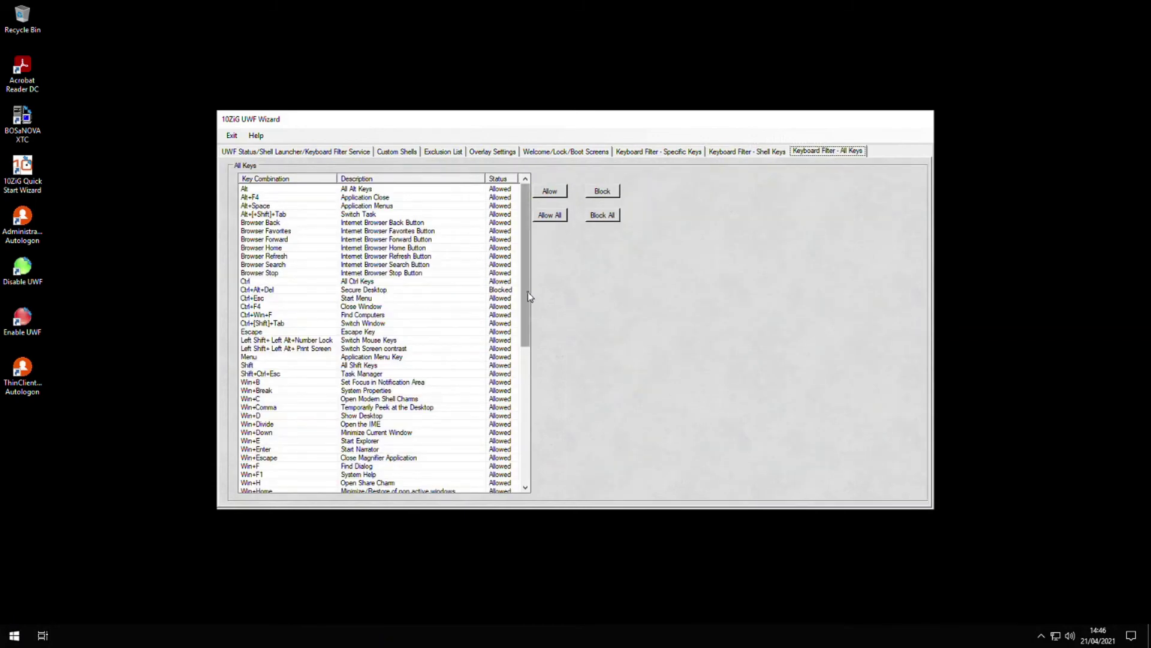
{"action": "mouse_move", "coordinate": [528, 292]}
{"action": "left_mouse_down"}
{"action": "mouse_move", "coordinate": [529, 439]}
{"action": "mouse_move", "coordinate": [521, 300]}
{"action": "left_mouse_up"}
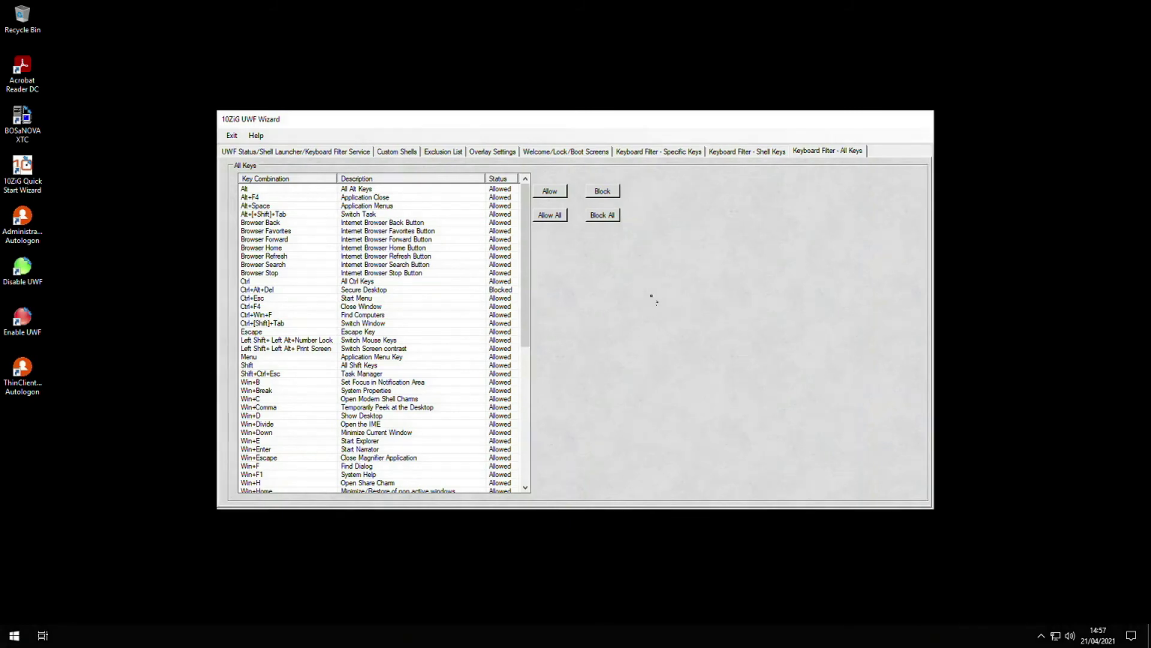
{"action": "left_click", "coordinate": [18, 637]}
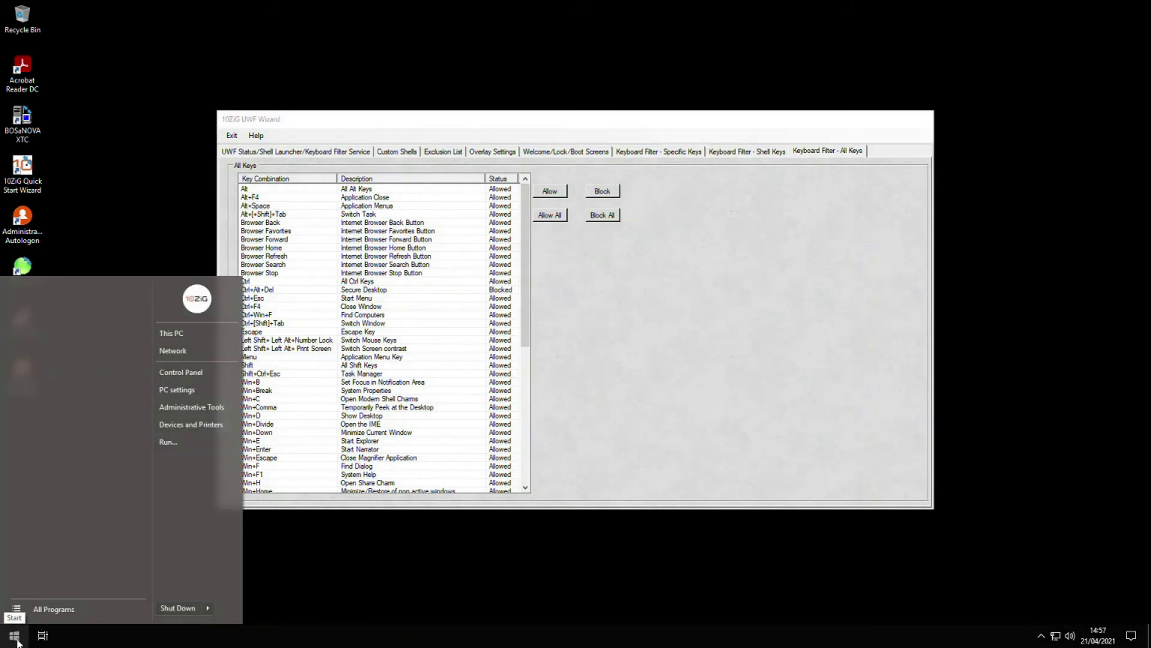
Turn on the On-Screen Keyboard under Ease of Access keyboard settings and bring it forward.
{"action": "left_click", "coordinate": [176, 391]}
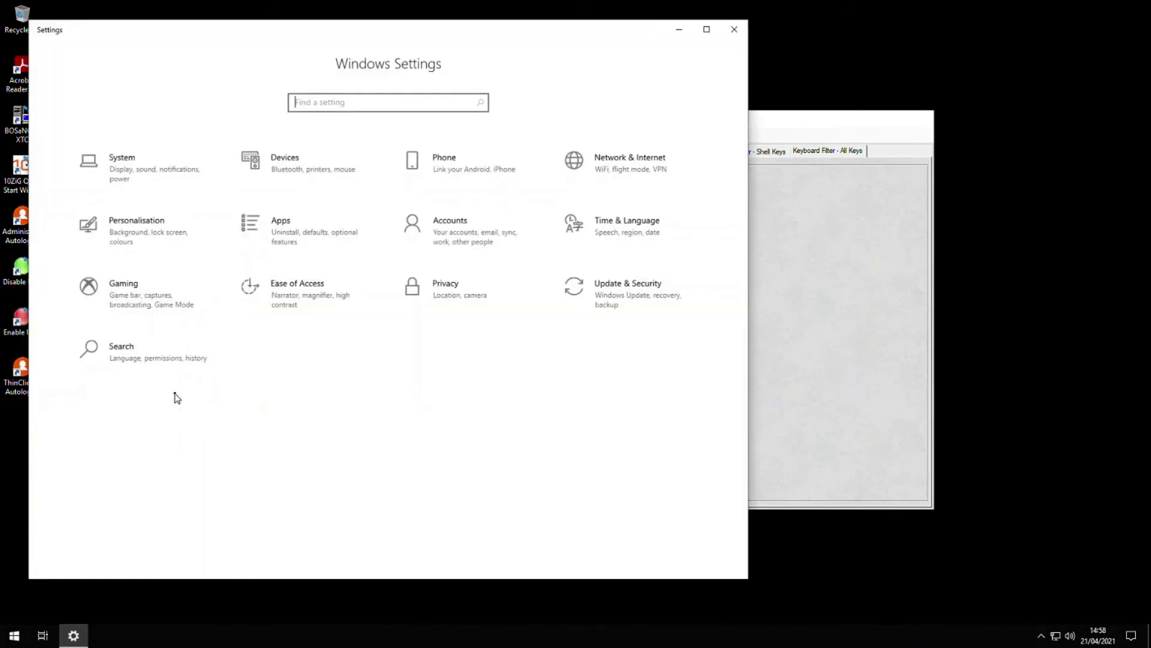
{"action": "left_click", "coordinate": [314, 298]}
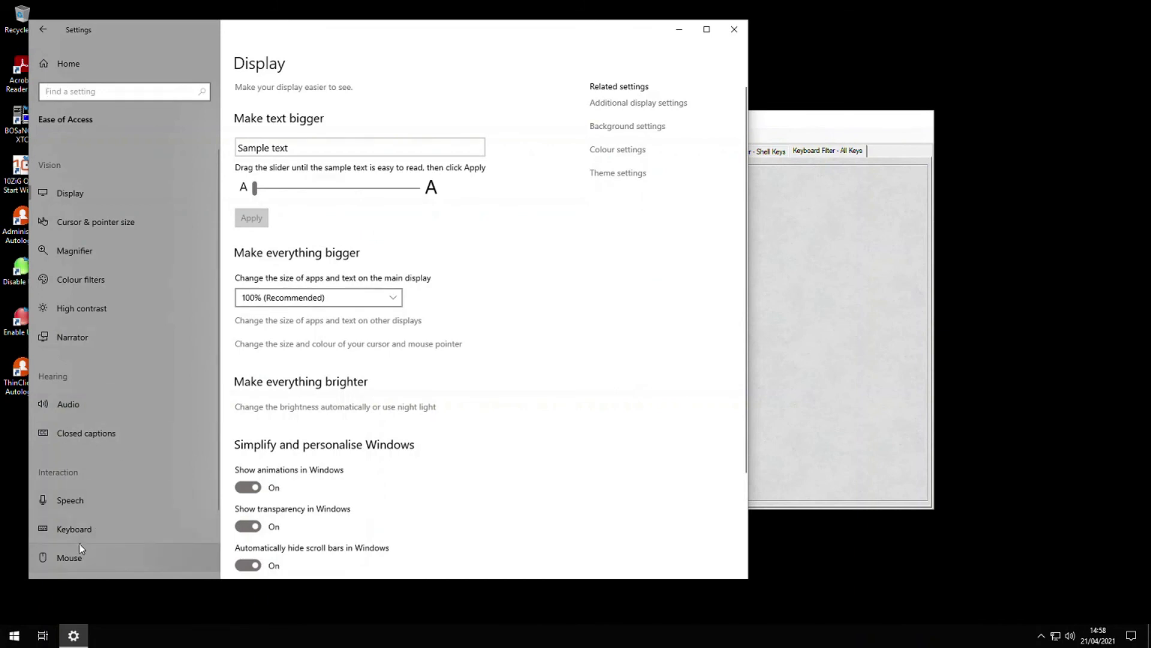
{"action": "left_click", "coordinate": [109, 529]}
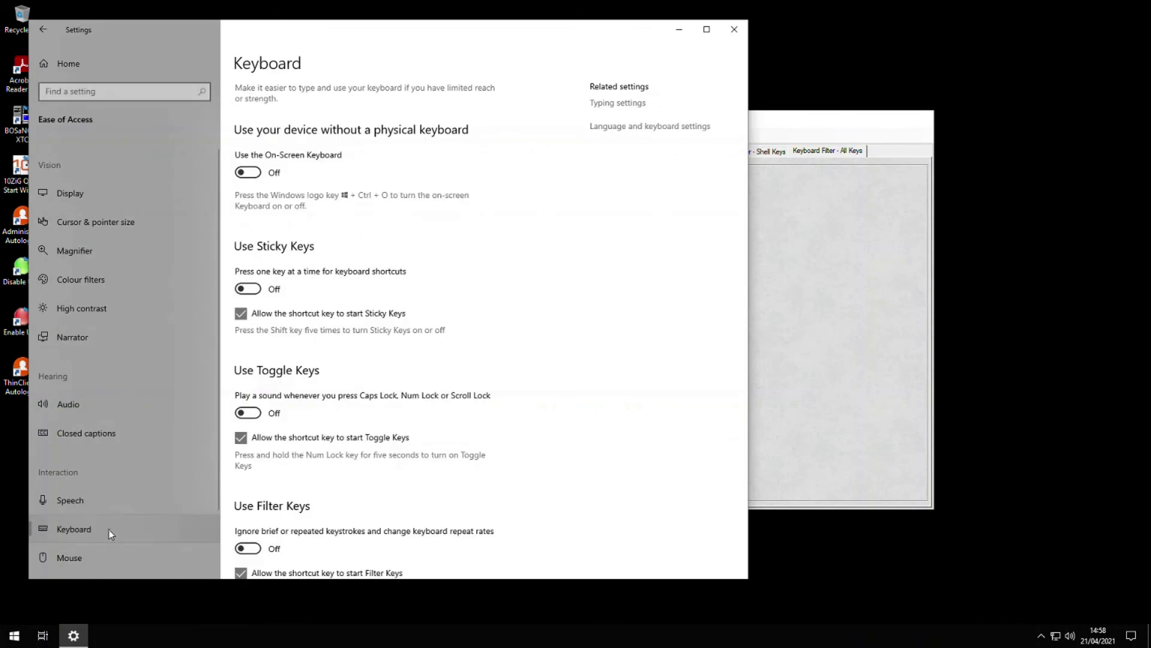
{"action": "left_click", "coordinate": [247, 172]}
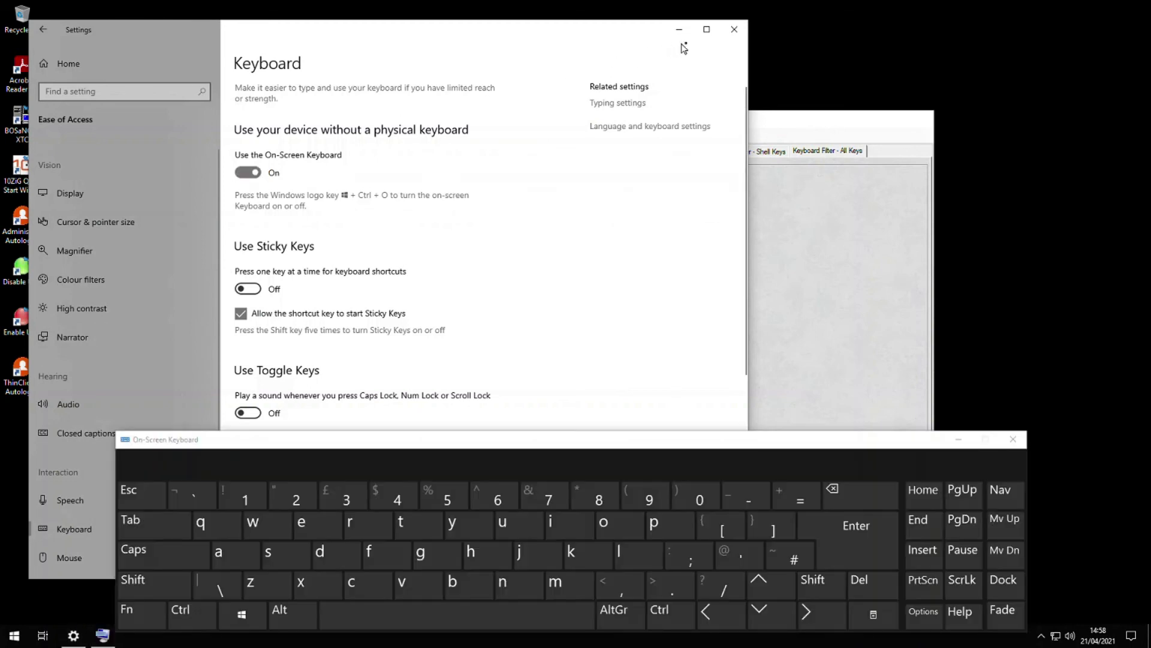
{"action": "left_click", "coordinate": [736, 30]}
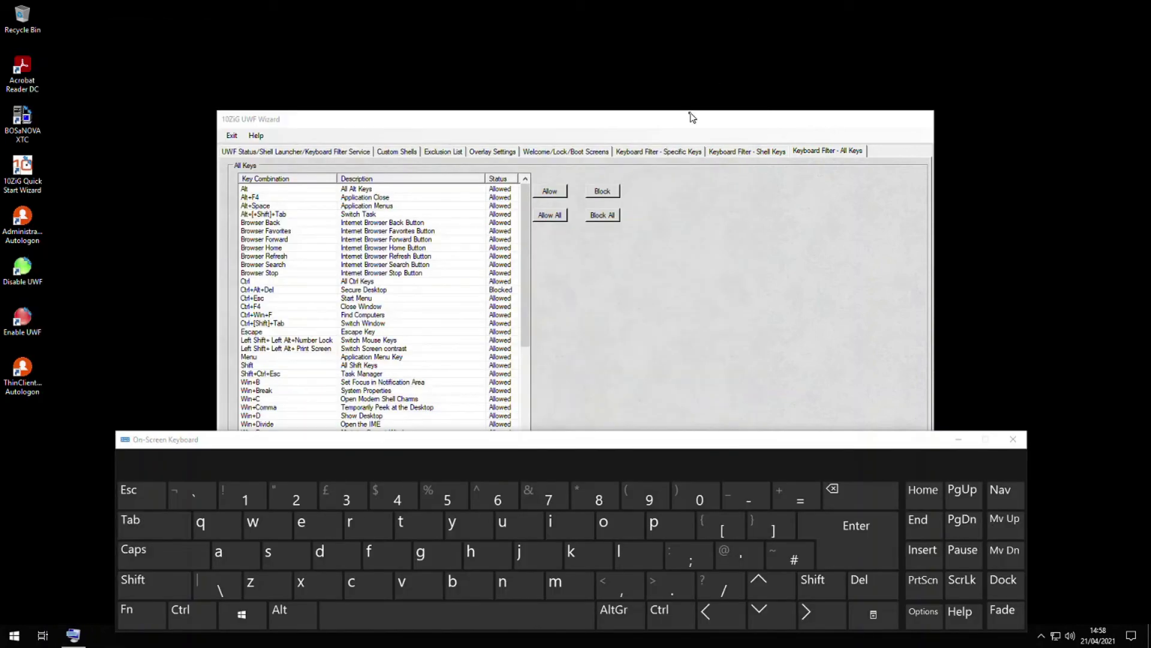
{"action": "left_click", "coordinate": [713, 431]}
On the Specific Keys page, set Ctrl+Alt+Del (Secure Desktop) to Blocked and confirm.
{"action": "mouse_move", "coordinate": [713, 431]}
{"action": "left_mouse_down"}
{"action": "mouse_move", "coordinate": [712, 452]}
{"action": "mouse_move", "coordinate": [712, 433]}
{"action": "left_mouse_up"}
{"action": "left_click_drag", "start_coordinate": [561, 123], "coordinate": [550, 23]}
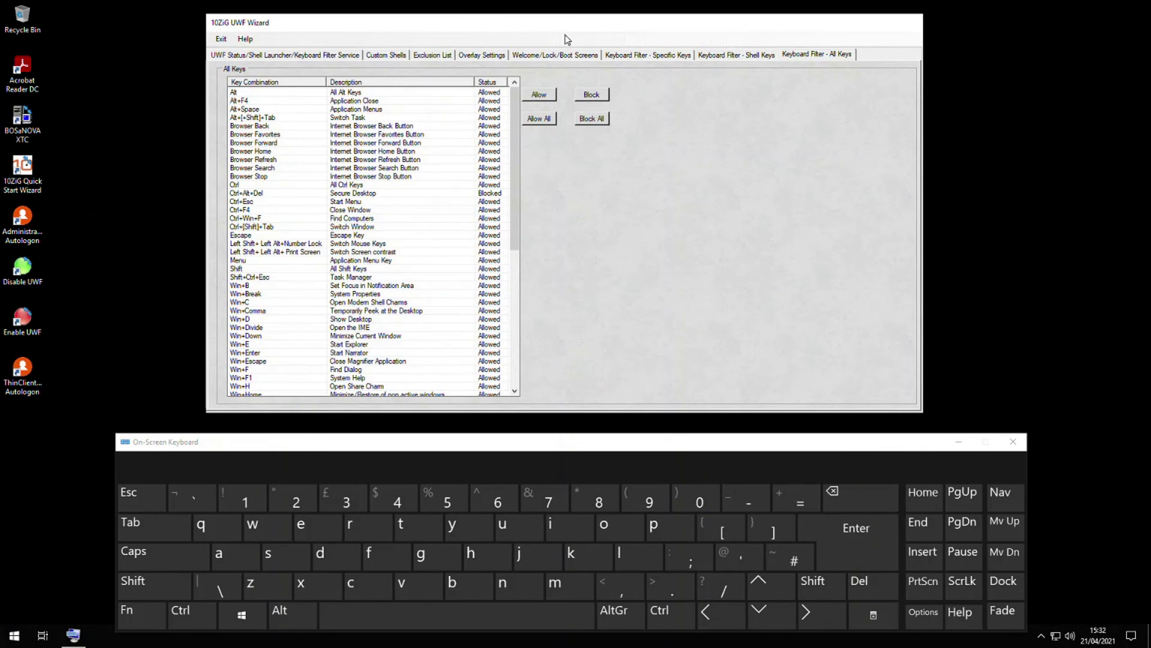
{"action": "left_click", "coordinate": [653, 55]}
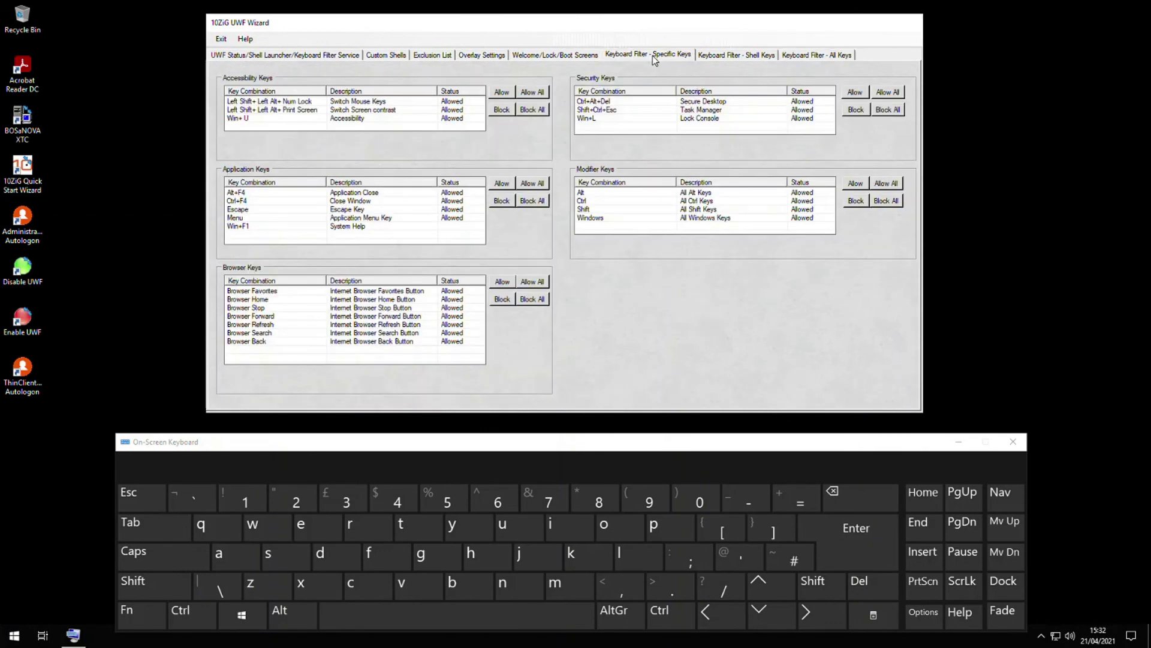
{"action": "left_click", "coordinate": [648, 102]}
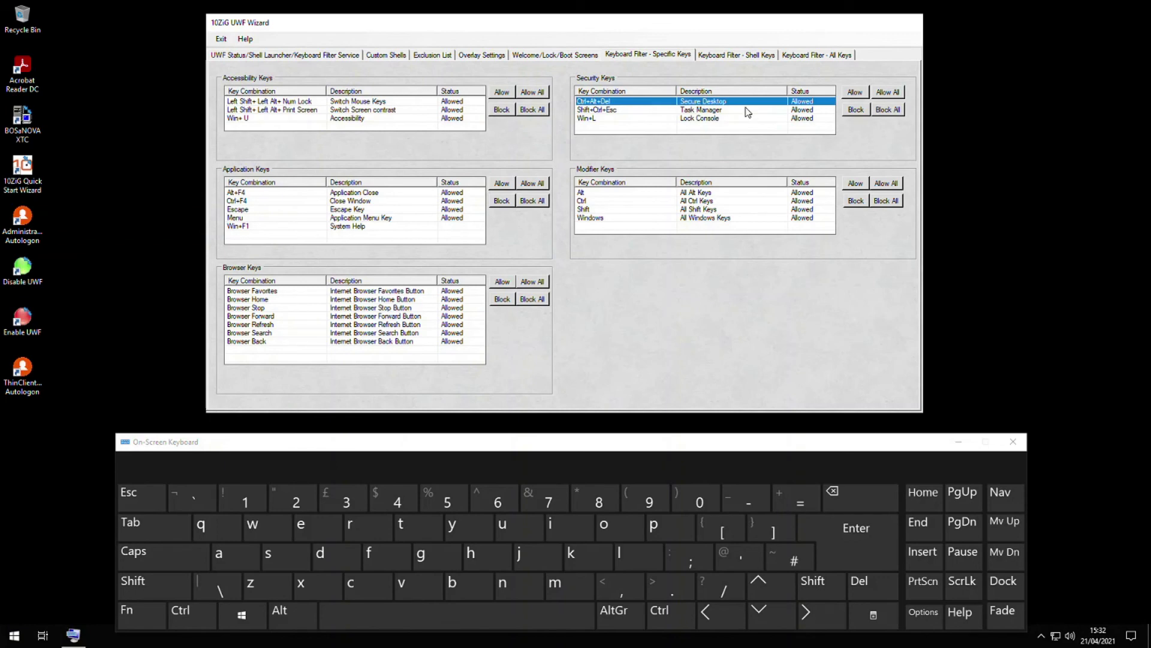
{"action": "left_click", "coordinate": [856, 110]}
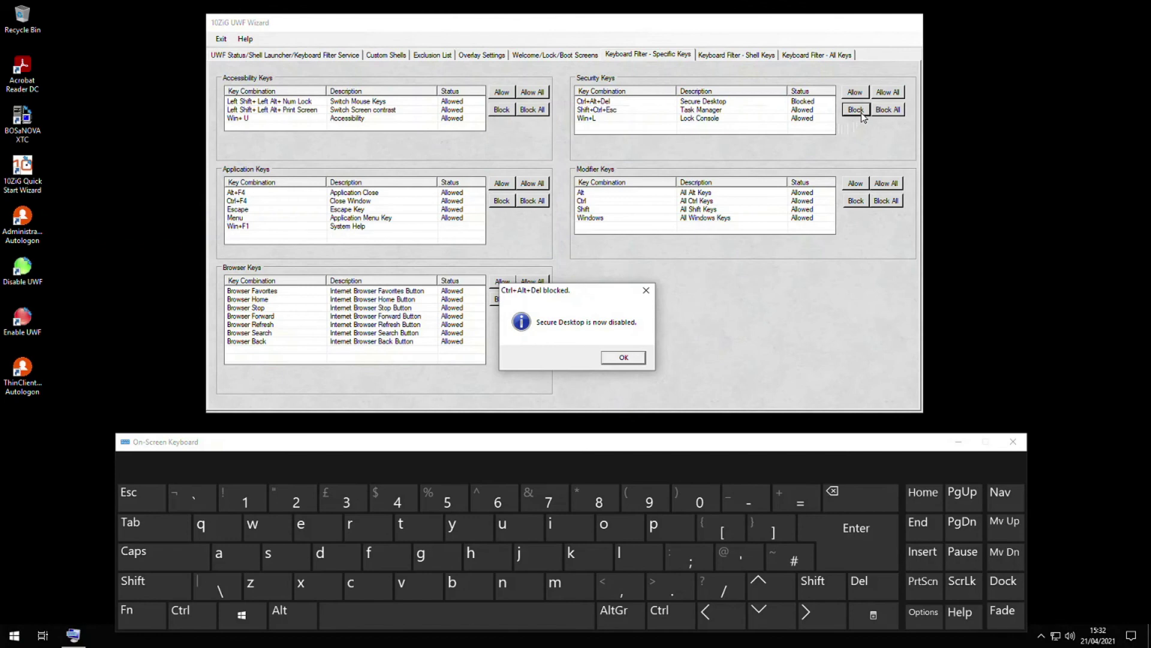
{"action": "left_click", "coordinate": [623, 357]}
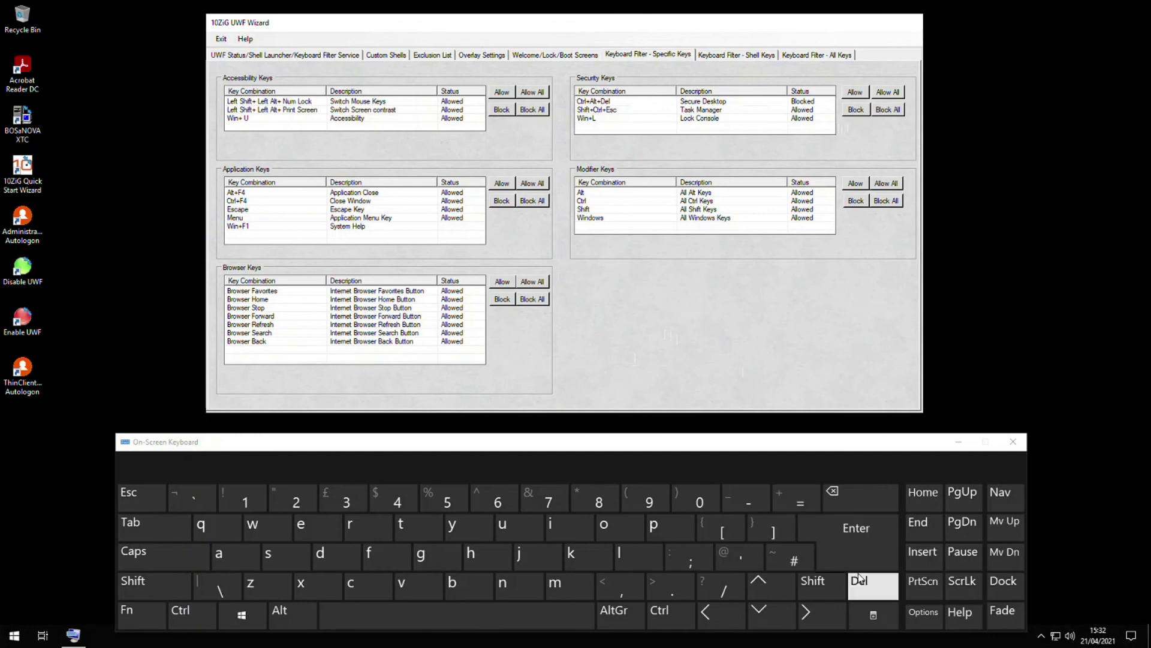
Enter Ctrl+Alt+Del on the On-Screen Keyboard to show that nothing happens.
{"action": "left_click", "coordinate": [873, 591]}
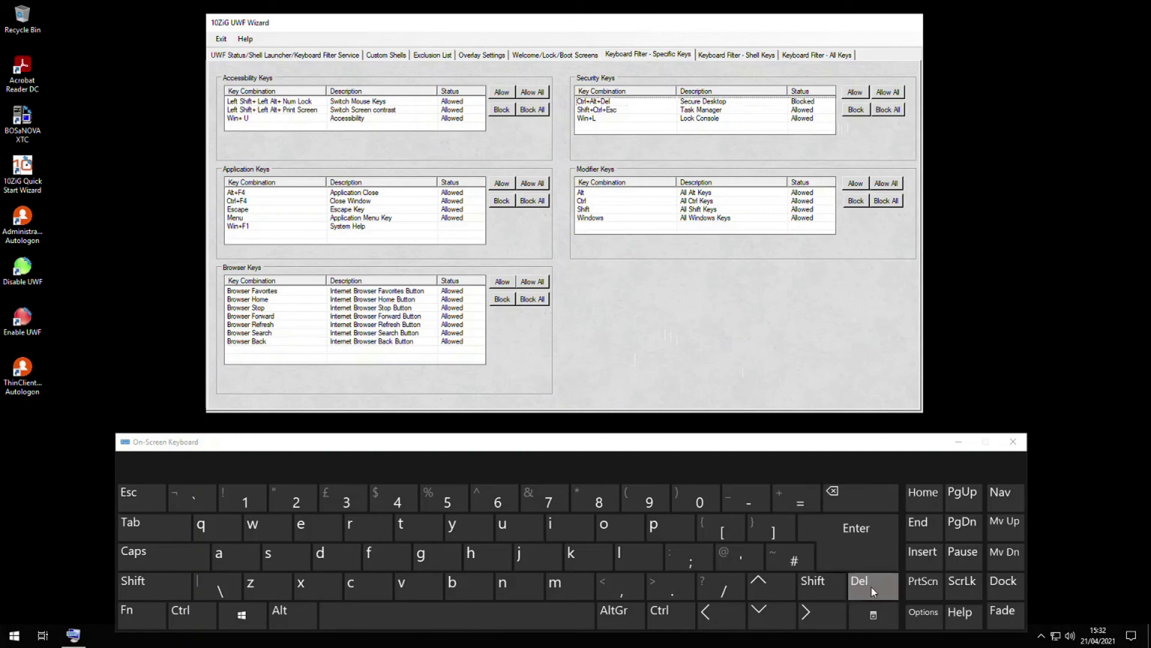
{"action": "key", "text": "ctrl"}
{"action": "key", "text": "alt"}
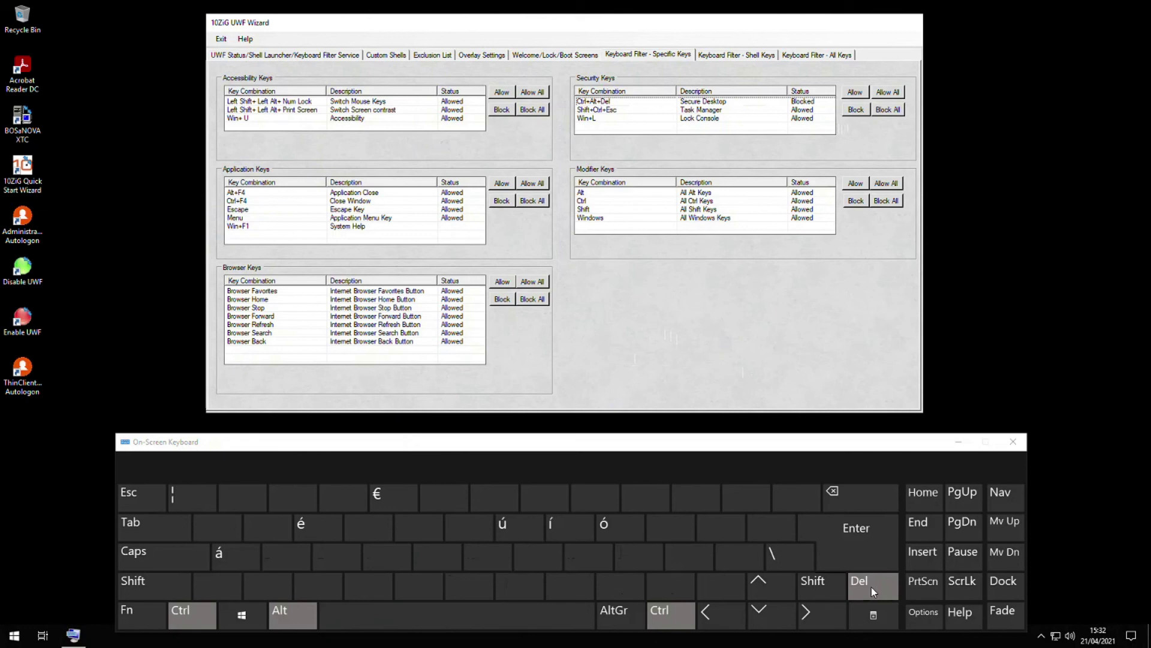
{"action": "left_click", "coordinate": [872, 587]}
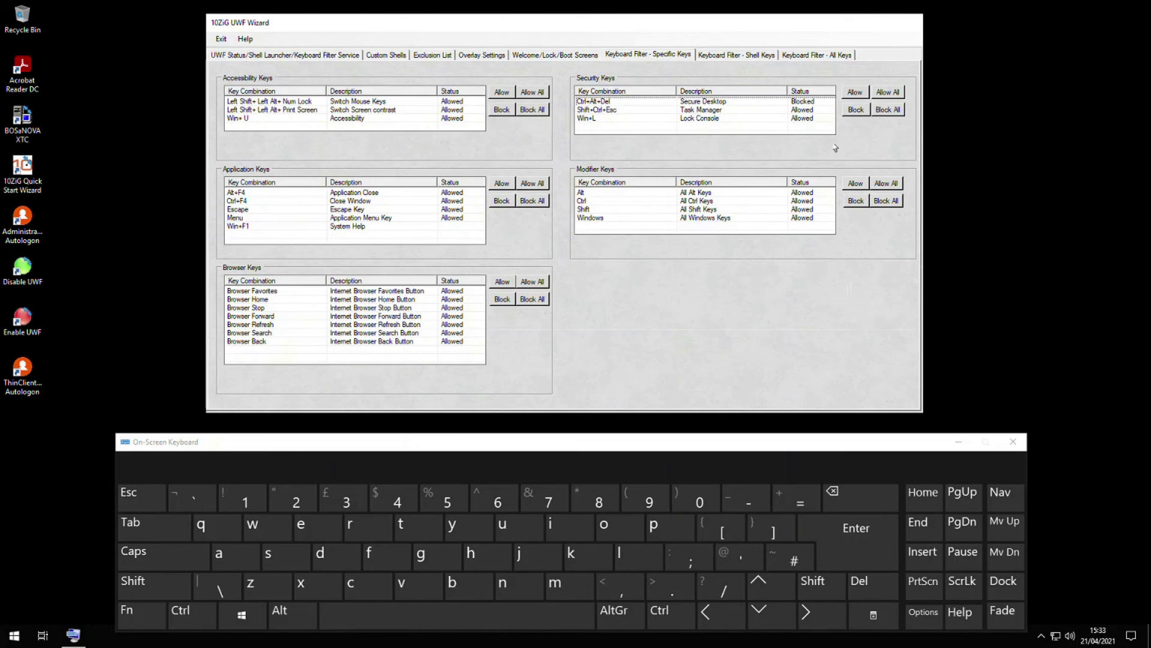
{"action": "left_click", "coordinate": [710, 101]}
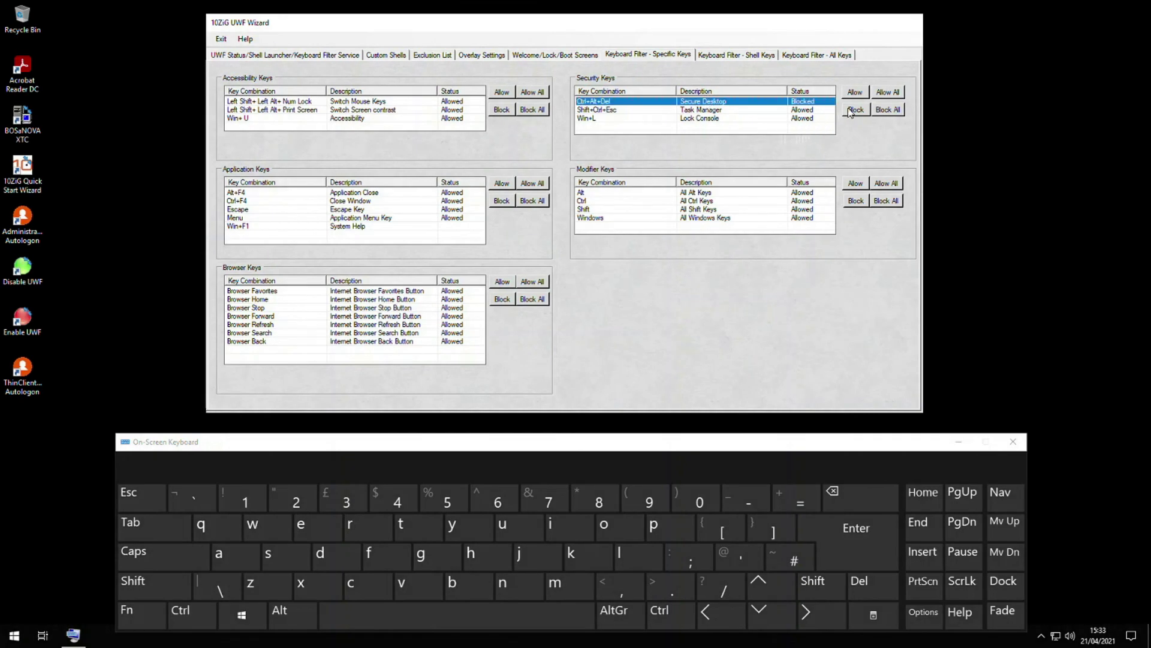
Set Ctrl+Alt+Del back to Allowed, then verify that it brings up the Windows security screen and cancel out.
{"action": "left_click", "coordinate": [863, 94]}
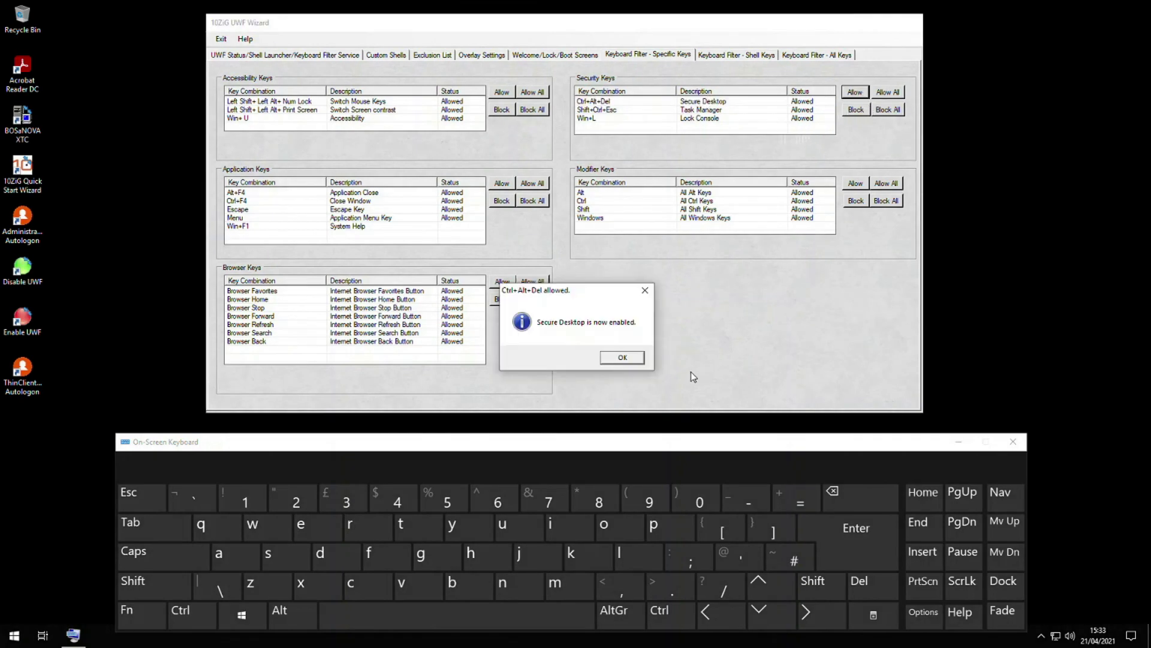
{"action": "left_click", "coordinate": [642, 360]}
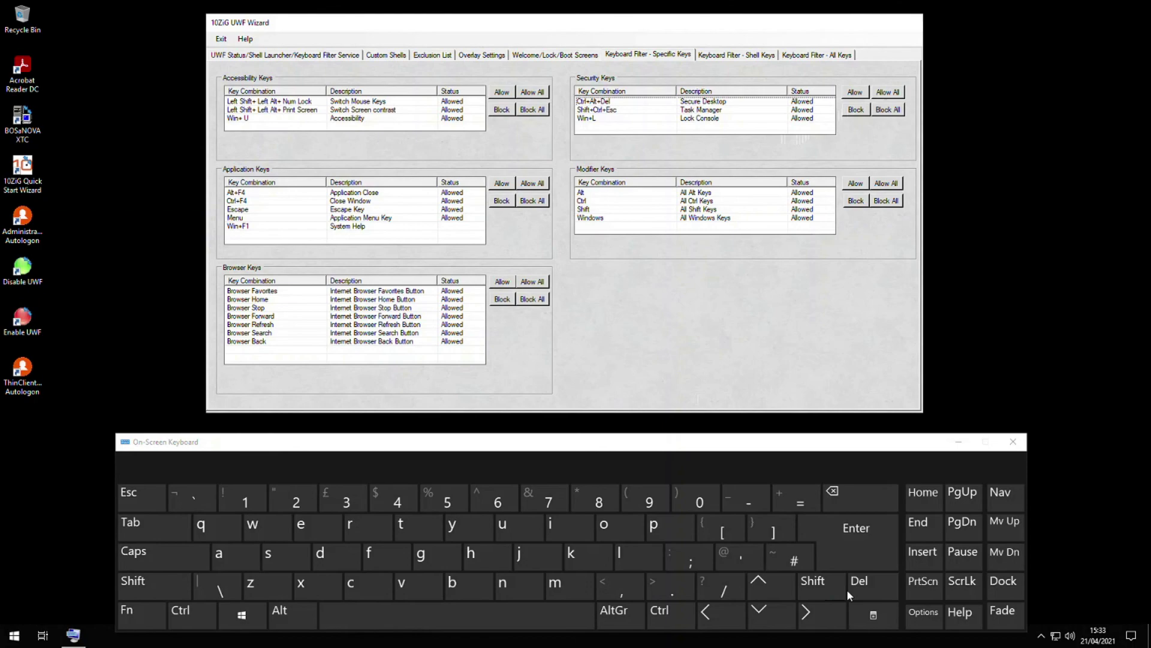
{"action": "key", "text": "ctrl+alt+Delete"}
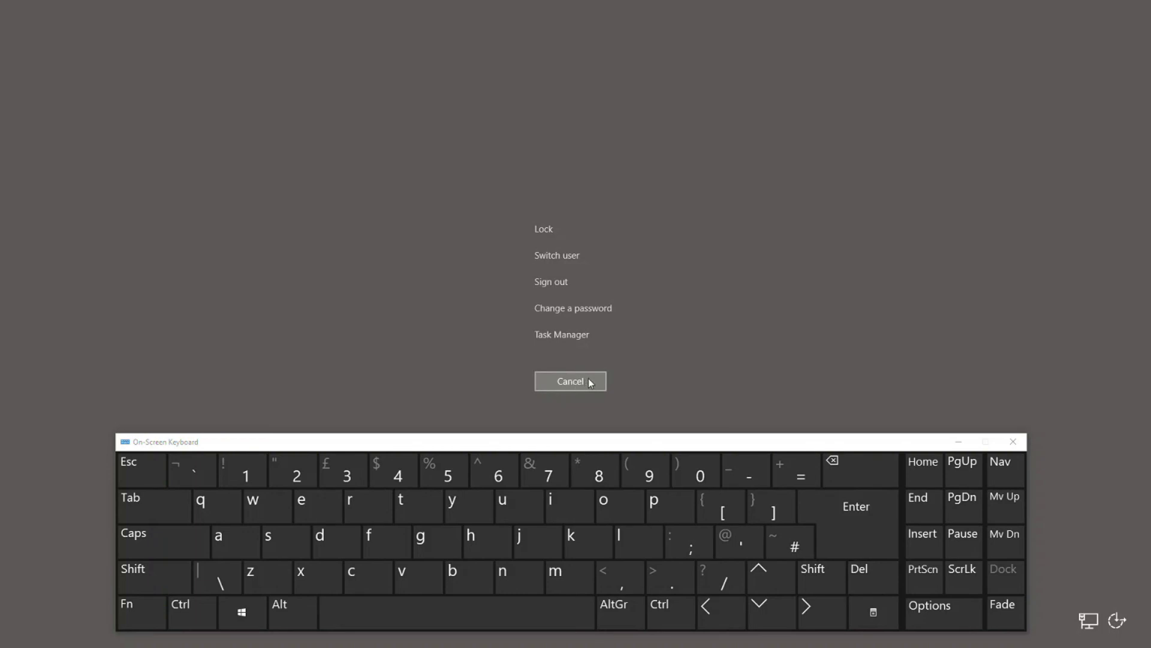
{"action": "left_click", "coordinate": [590, 383]}
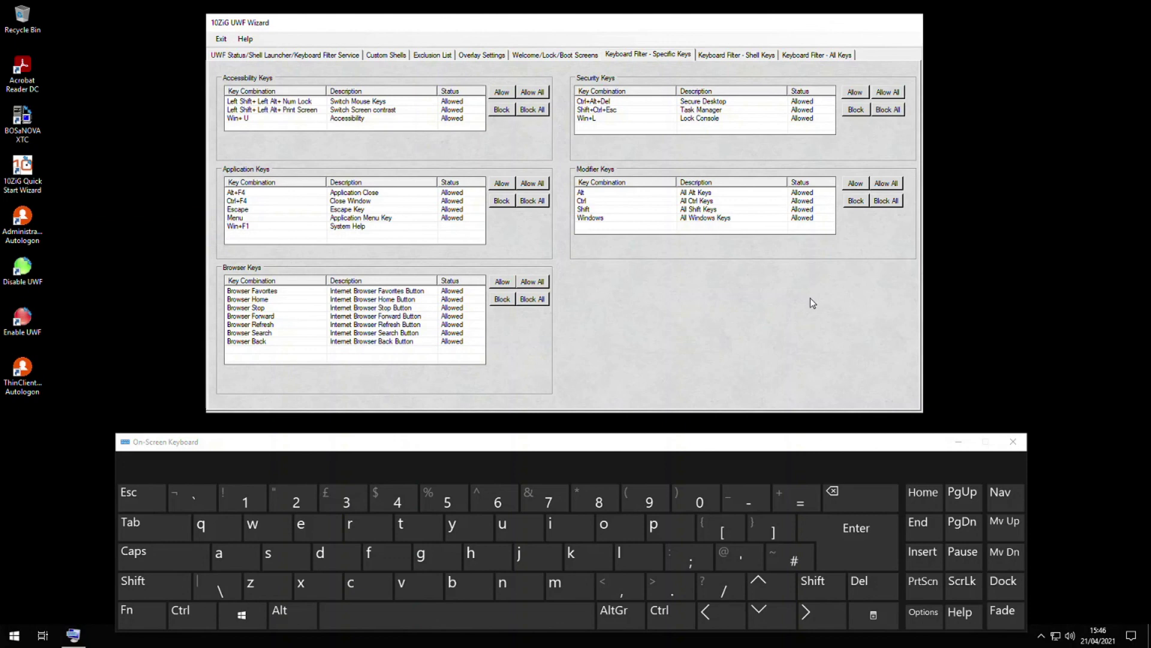
{"action": "left_click", "coordinate": [762, 55]}
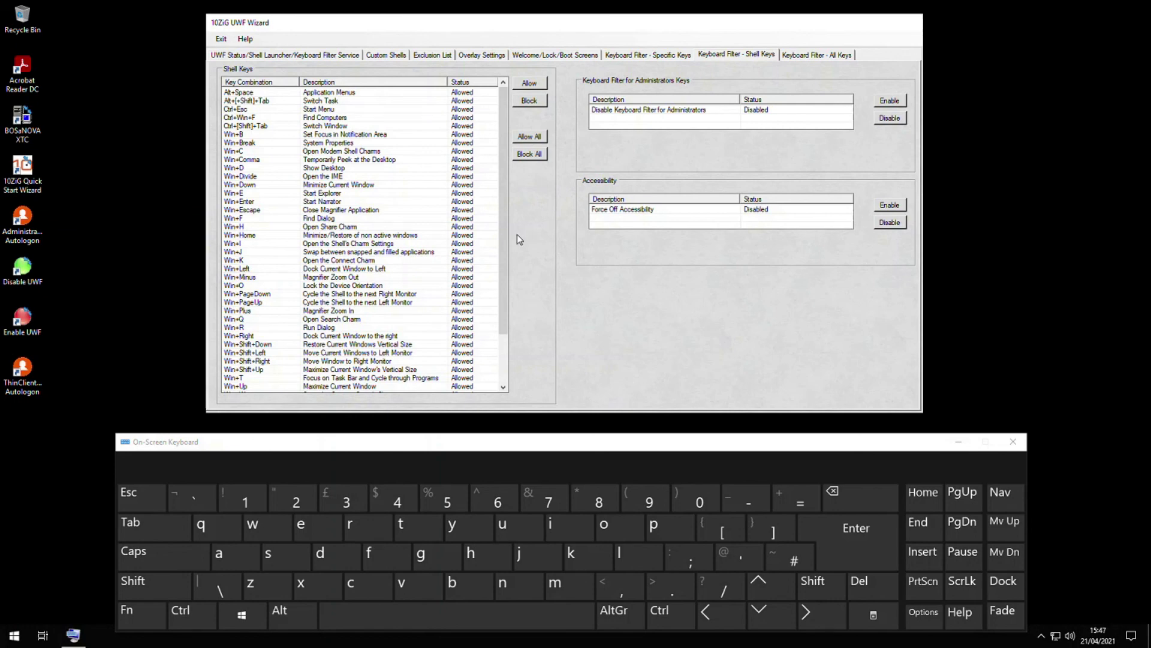
In the Shell Keys list, set Win+R (Run Dialog) to Blocked and confirm.
{"action": "left_click_drag", "start_coordinate": [503, 242], "coordinate": [503, 290]}
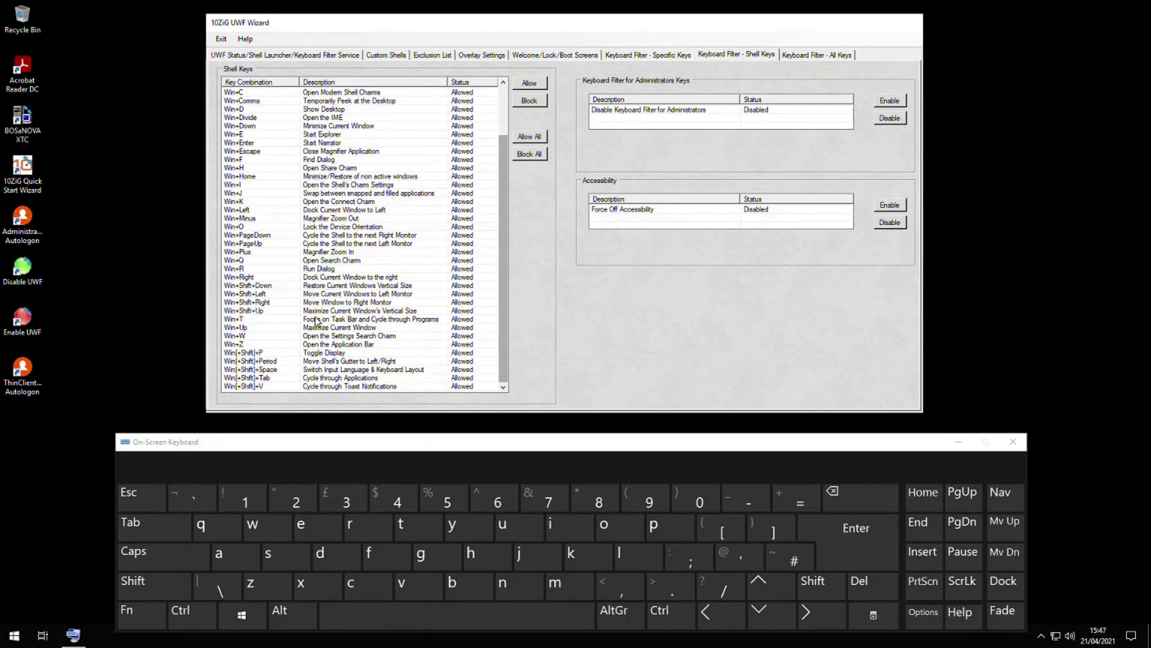
{"action": "left_click", "coordinate": [265, 269]}
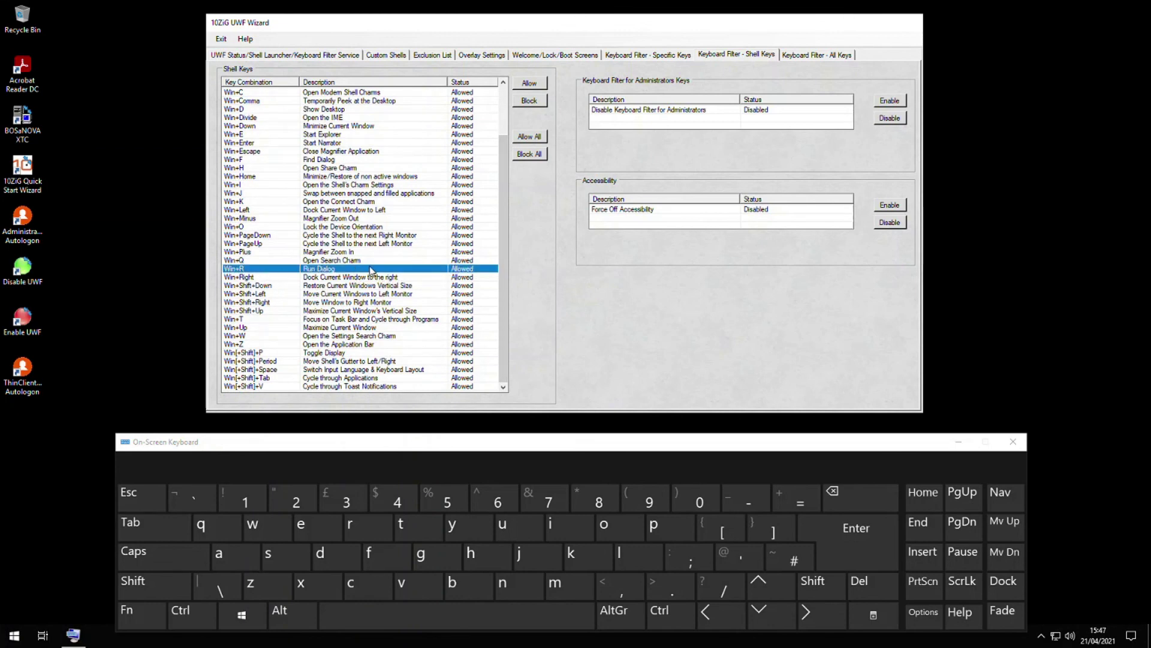
{"action": "left_click", "coordinate": [540, 102]}
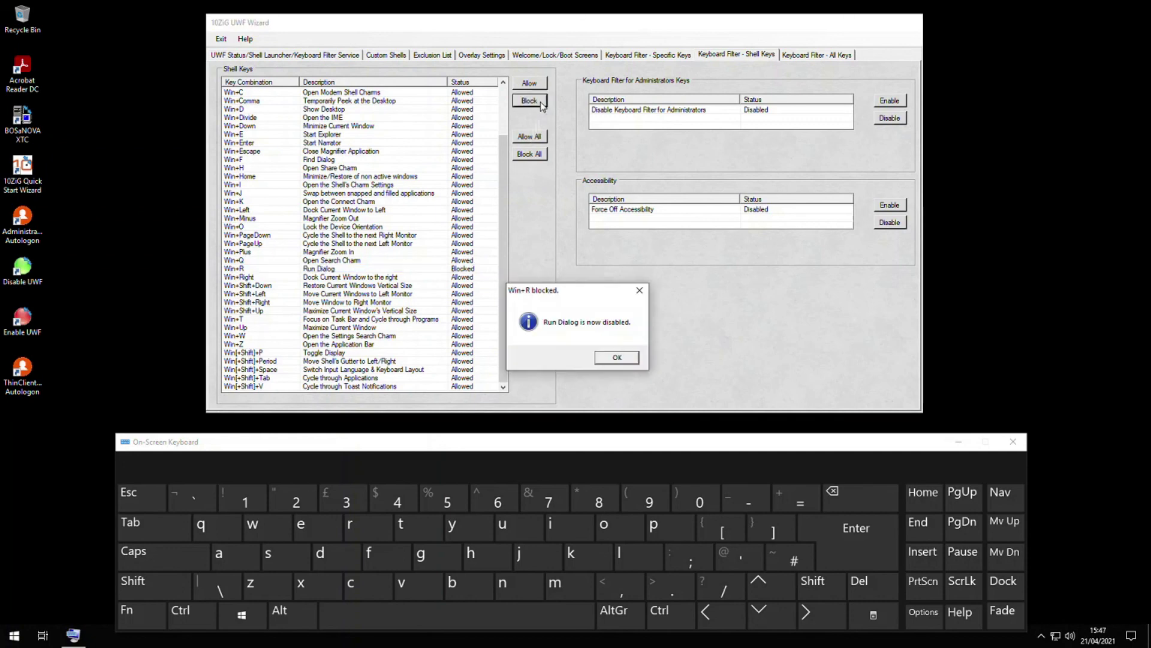
{"action": "left_click", "coordinate": [624, 358]}
Try Win+R on the On-Screen Keyboard to show no Run dialog appears.
{"action": "key", "text": "super"}
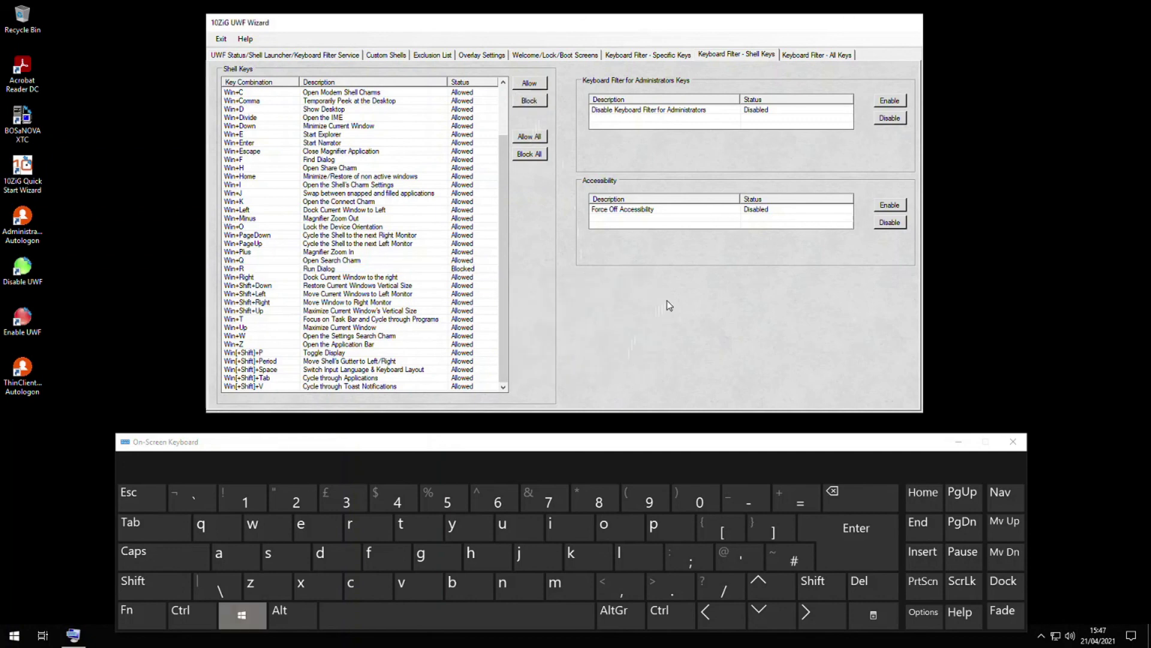
{"action": "left_click", "coordinate": [368, 528]}
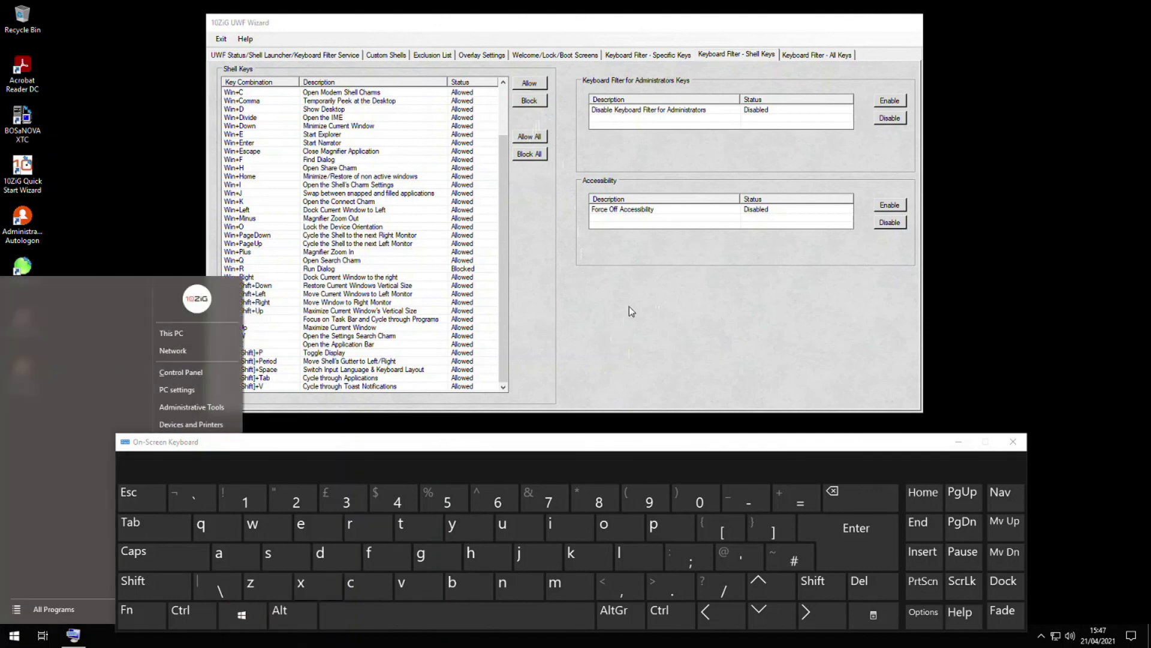
{"action": "left_click", "coordinate": [633, 303]}
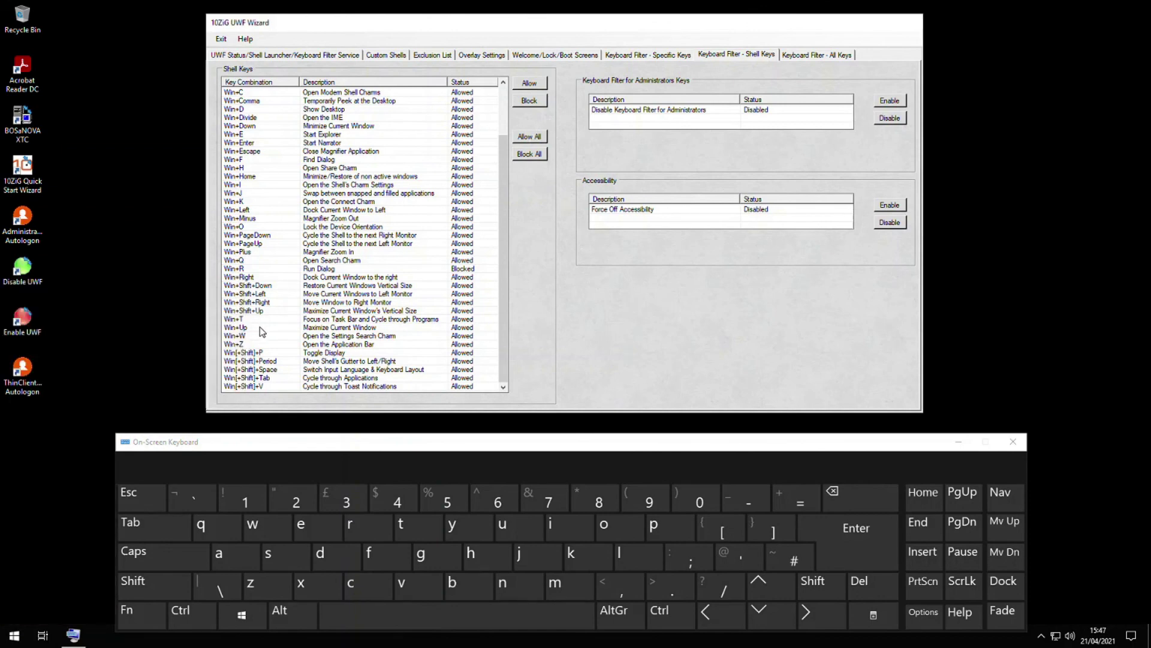
Set Win+R (Run Dialog) back to Allowed and confirm.
{"action": "left_click", "coordinate": [264, 269]}
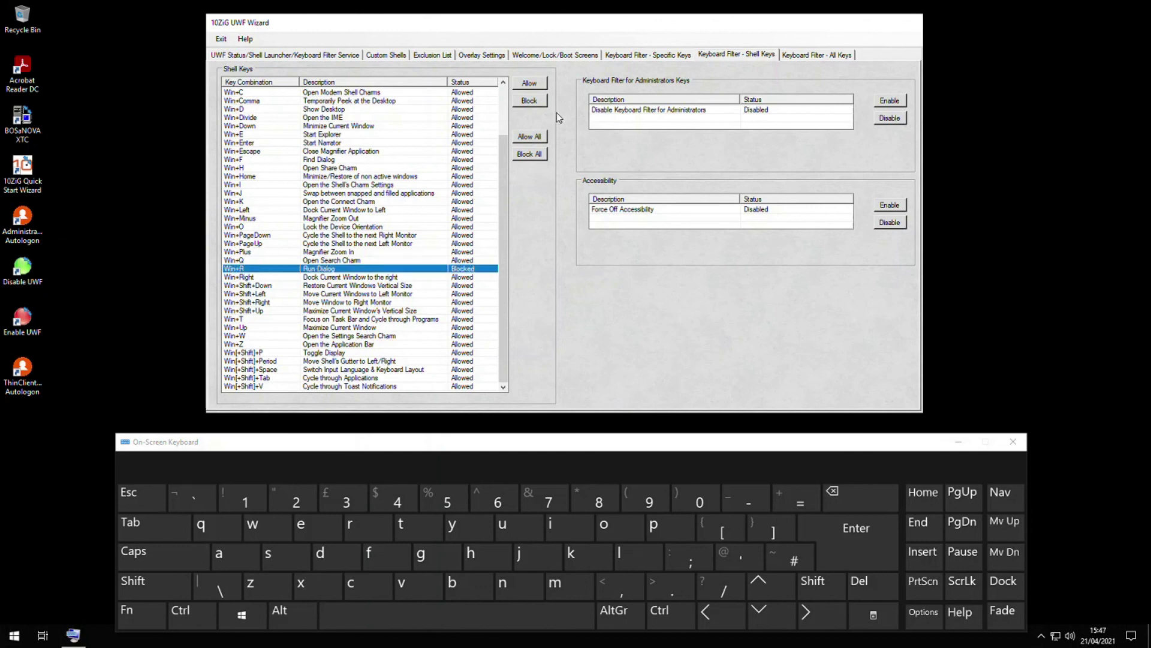
{"action": "left_click", "coordinate": [532, 86]}
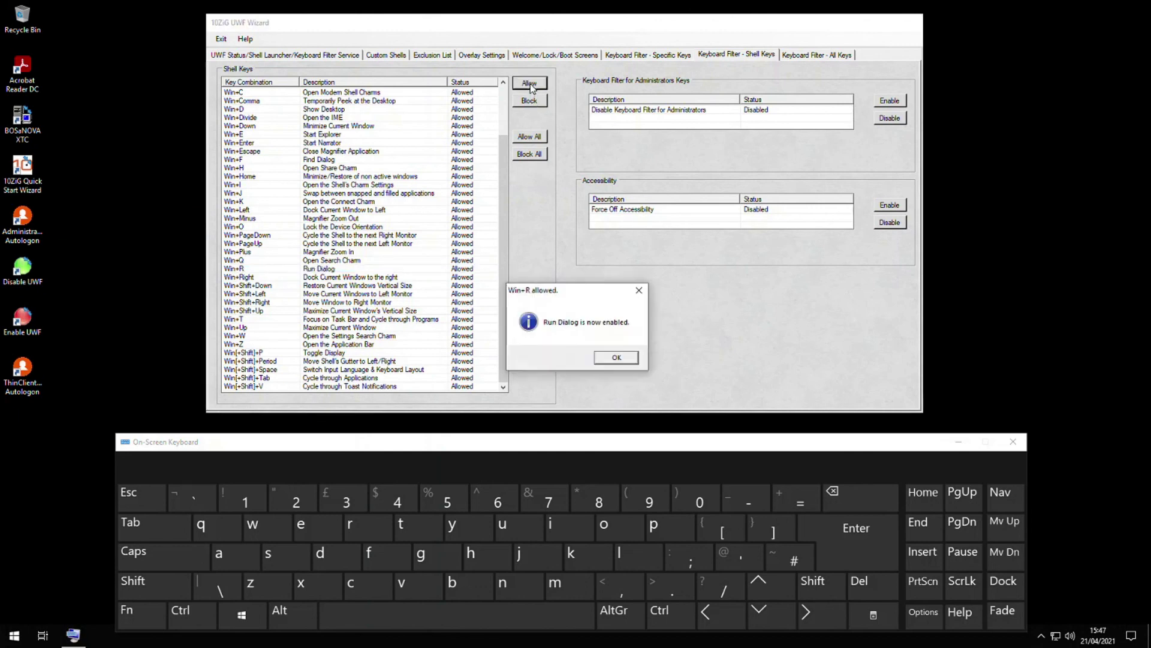
{"action": "left_click", "coordinate": [613, 357]}
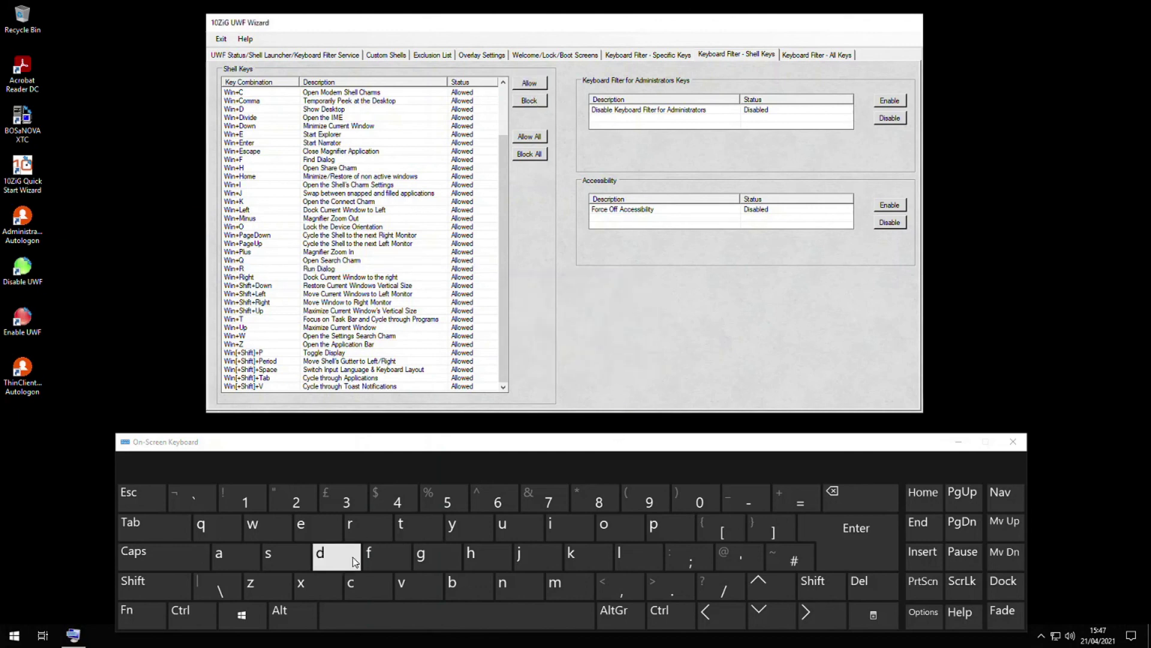
Enter Win+R to open the Run dialog and move the On-Screen Keyboard aside.
{"action": "left_click", "coordinate": [241, 615]}
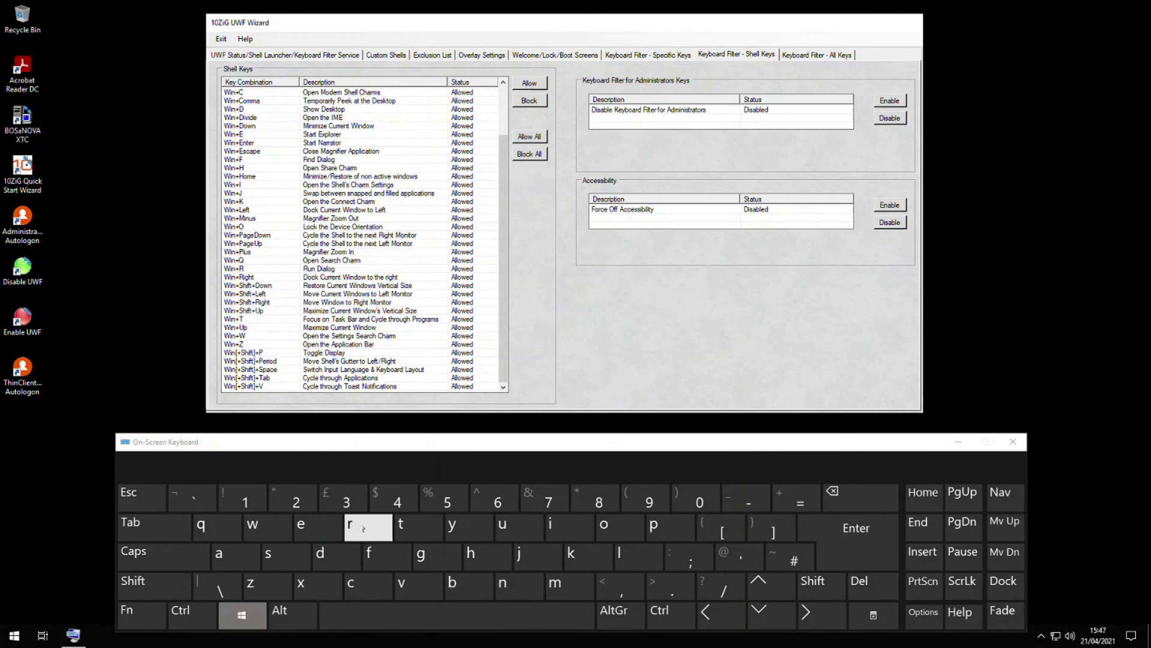
{"action": "left_click", "coordinate": [353, 523]}
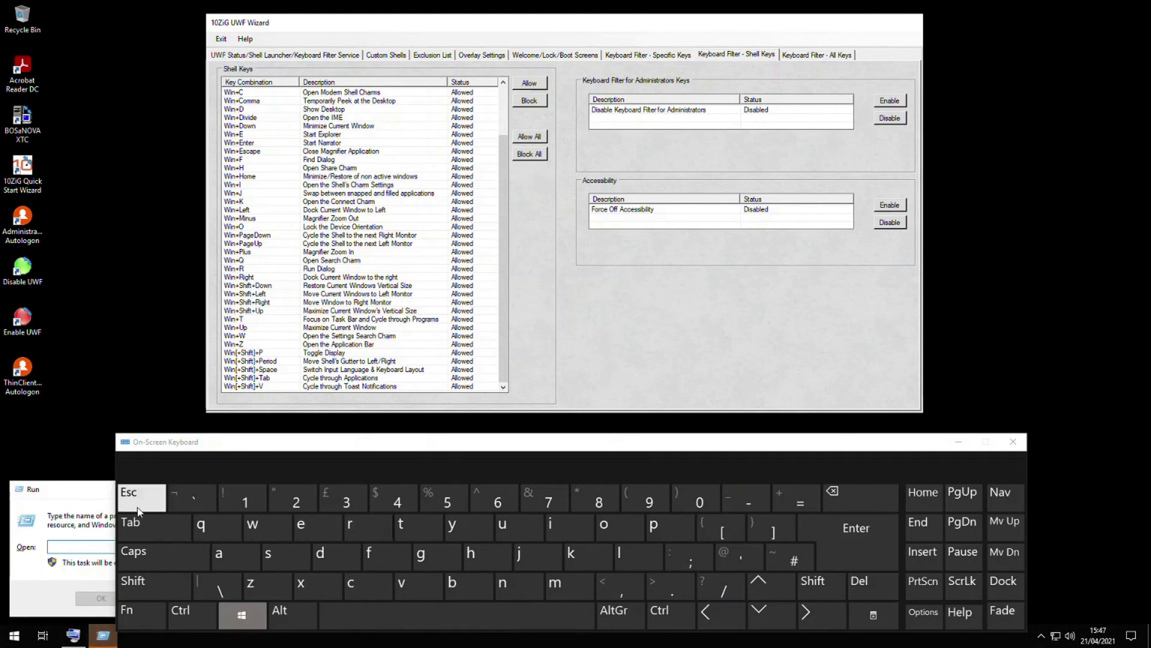
{"action": "left_click", "coordinate": [88, 498]}
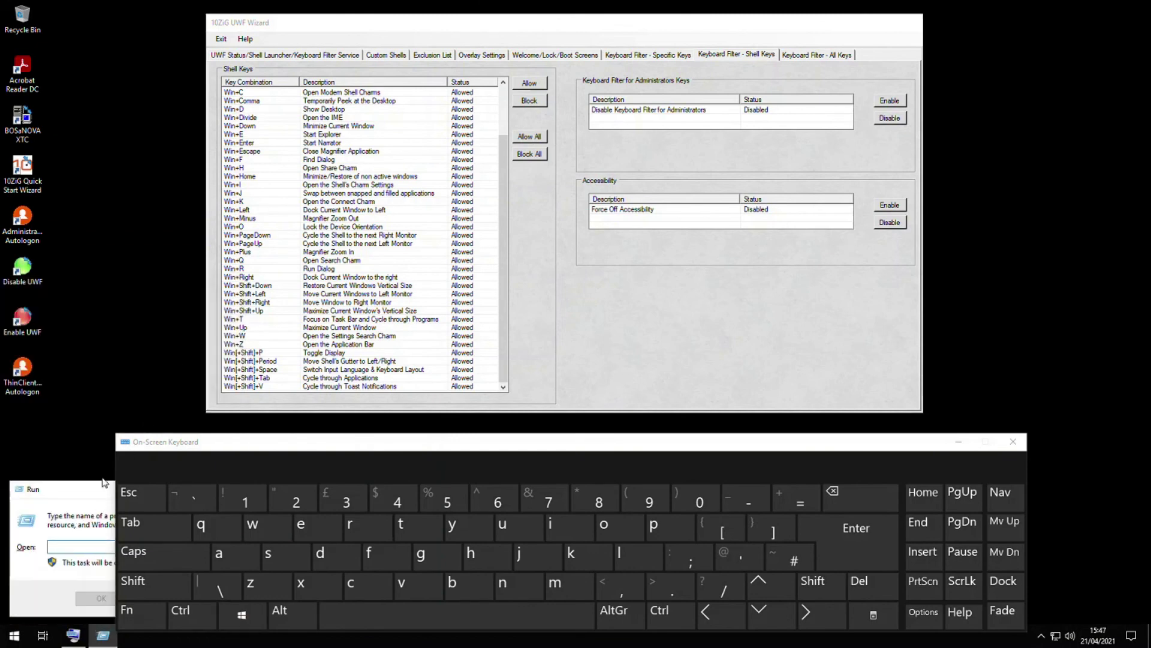
{"action": "left_click", "coordinate": [136, 462]}
{"action": "left_click_drag", "start_coordinate": [182, 444], "coordinate": [349, 421]}
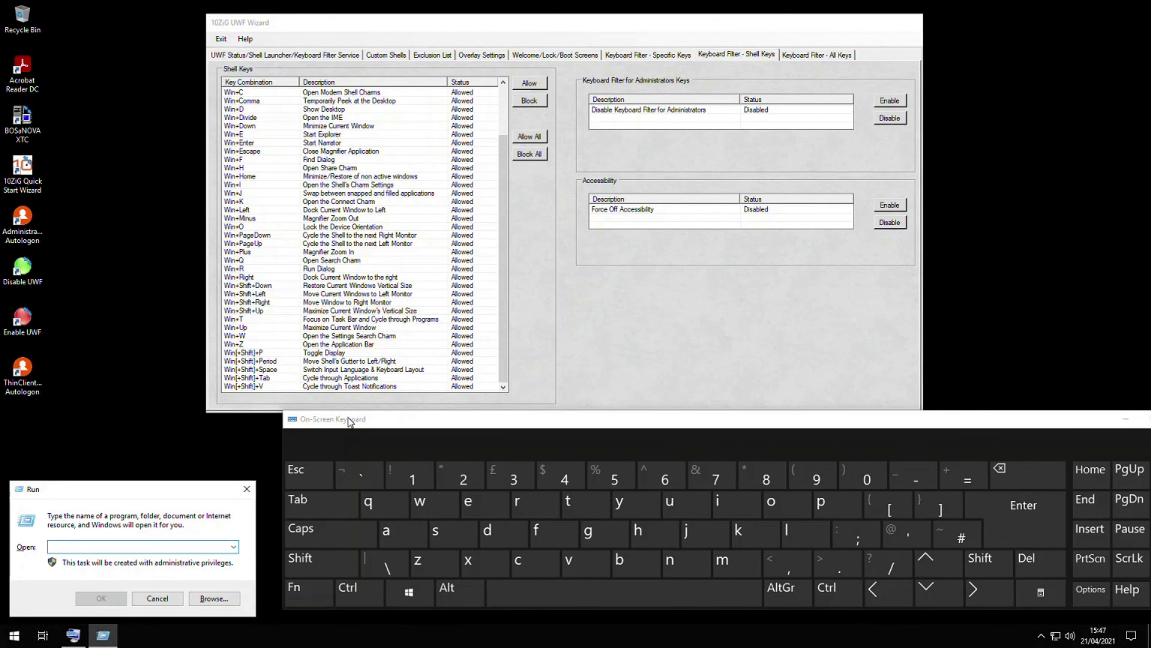